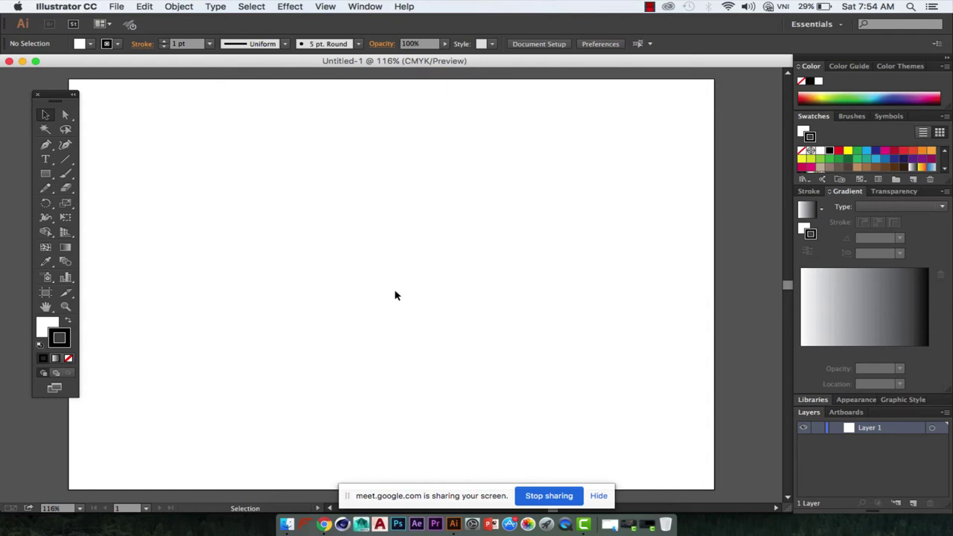
Step: Draw a square about 54 mm wide near the artboard's upper-left corner, with a circle about 30 mm across centred inside it
click(46, 174)
mouse_move(134, 119)
mouse_down()
mouse_move(285, 166)
mouse_move(285, 256)
mouse_move(250, 224)
mouse_up()
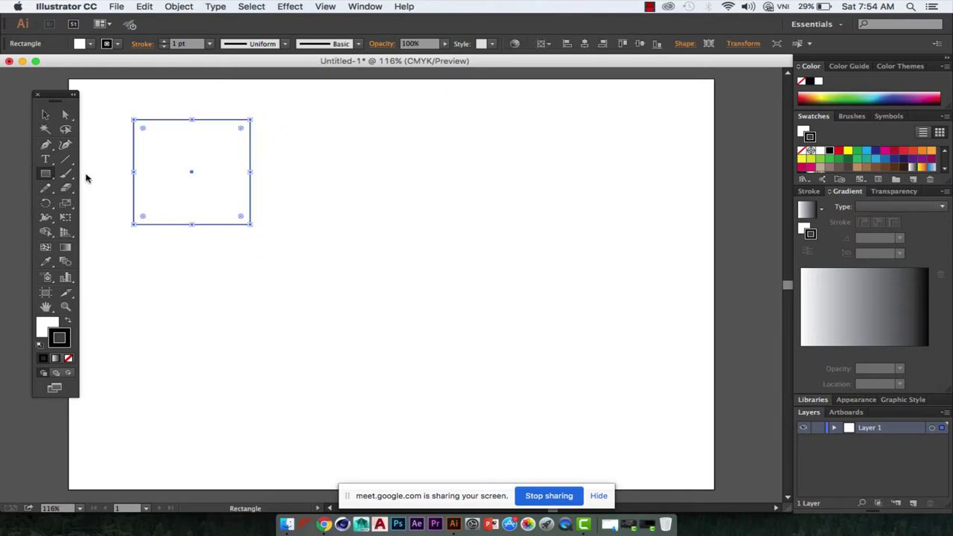
drag(45, 176, 82, 202)
drag(191, 172, 225, 202)
click(45, 115)
Step: Draw a five-pointed star beside the square, adjusting its point count and inner radius to give it long, thin arms
click(46, 189)
drag(46, 173, 96, 203)
drag(290, 193, 340, 219)
drag(339, 175, 341, 218)
key(Up)
key(Up)
key(Up)
key(Up)
key(Up)
key(Up)
key(Down)
key(Down)
key(Down)
key(Down)
key(Down)
key(Down)
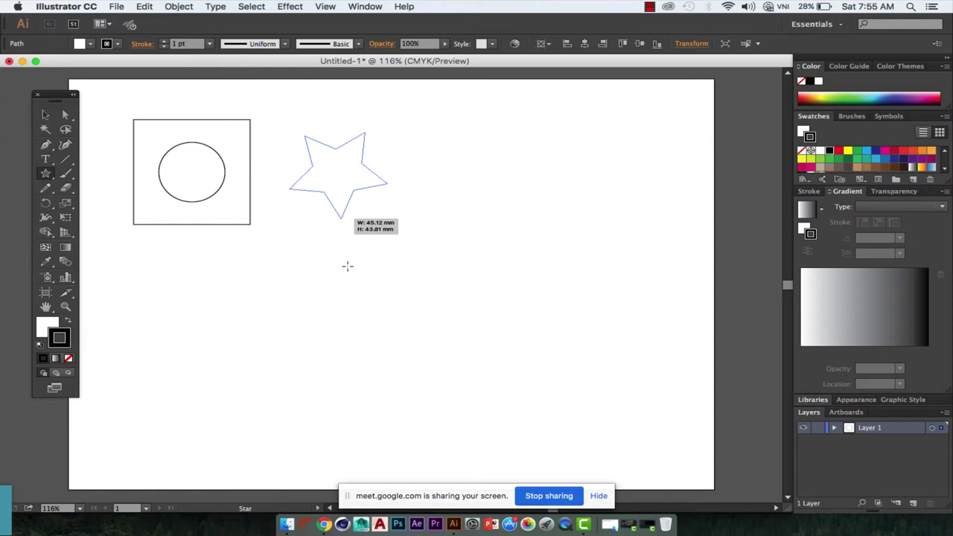
drag(362, 305, 309, 237)
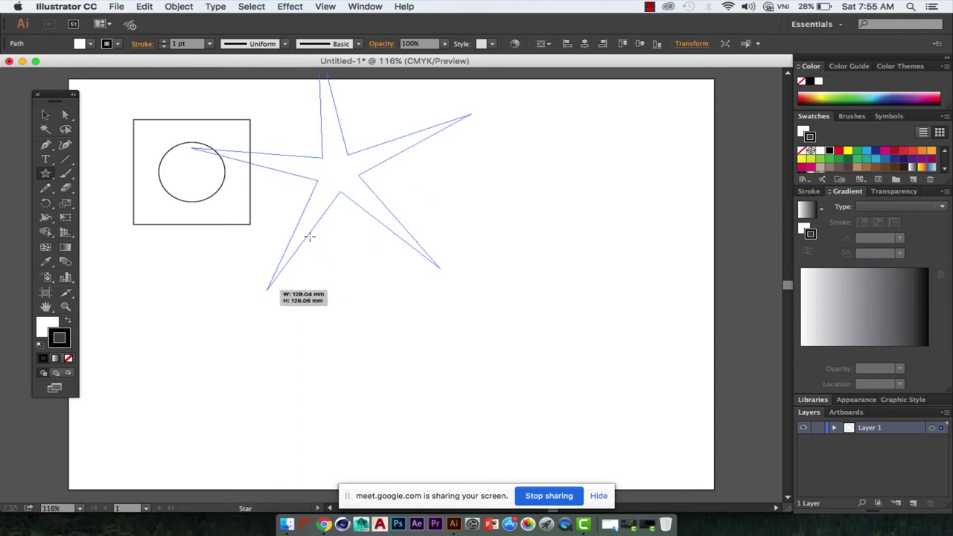
mouse_move(267, 289)
mouse_down()
mouse_move(315, 213)
mouse_move(310, 236)
mouse_up()
Step: Draw four more thin-armed five-pointed stars of varying sizes beside and below the first star
drag(495, 179, 487, 210)
drag(425, 190, 425, 224)
drag(303, 260, 294, 317)
drag(192, 264, 189, 316)
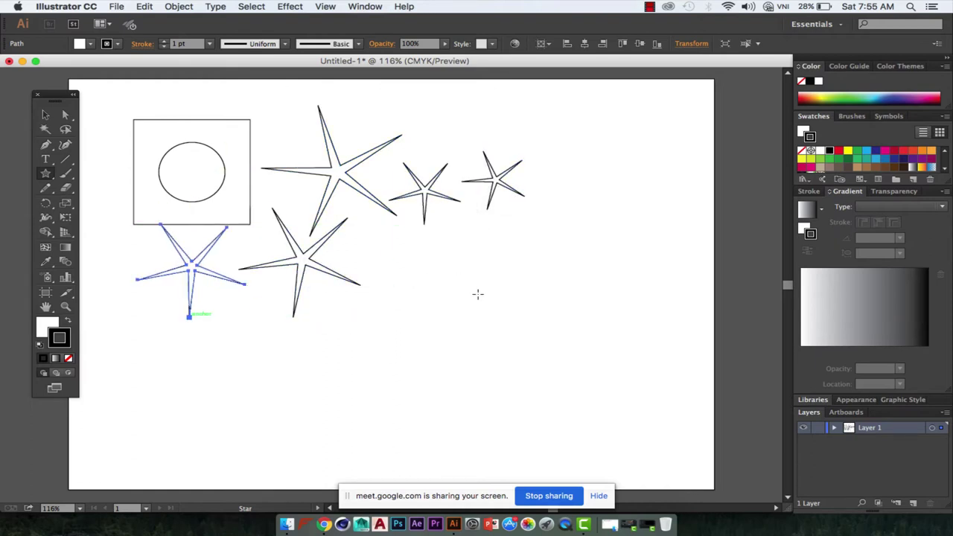
Step: Draw a wider-armed five-pointed star about 33 by 34 mm below the two small stars, and select it with its neighbouring stars
drag(478, 263, 488, 297)
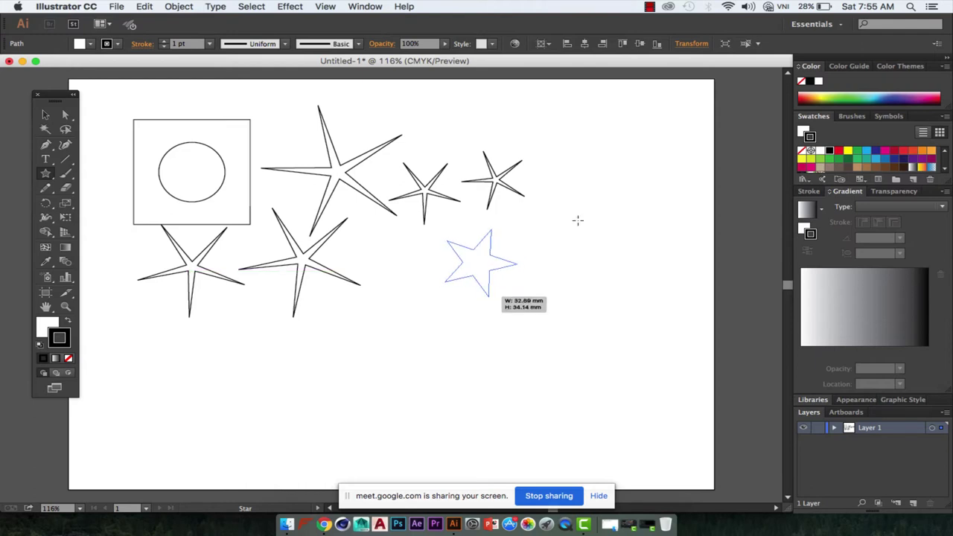
drag(574, 229, 572, 227)
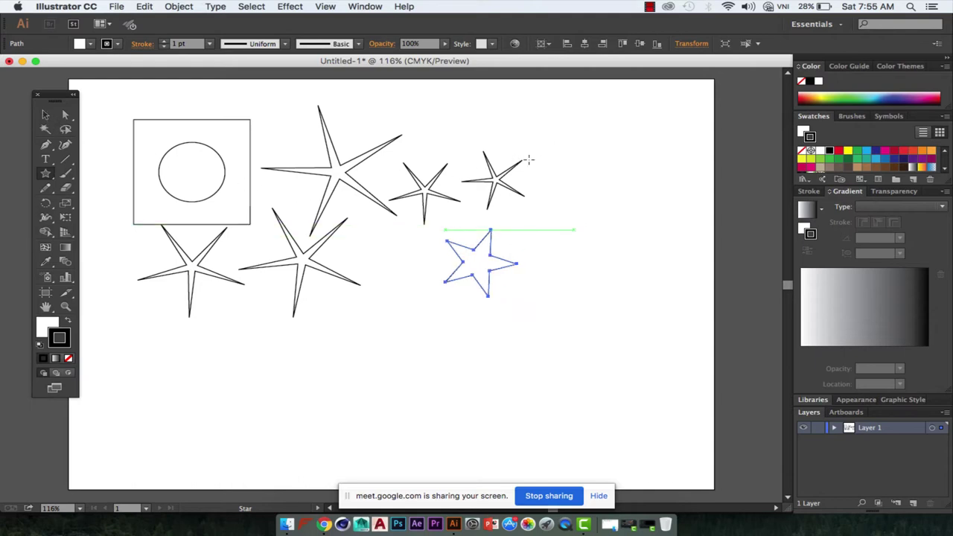
key(v)
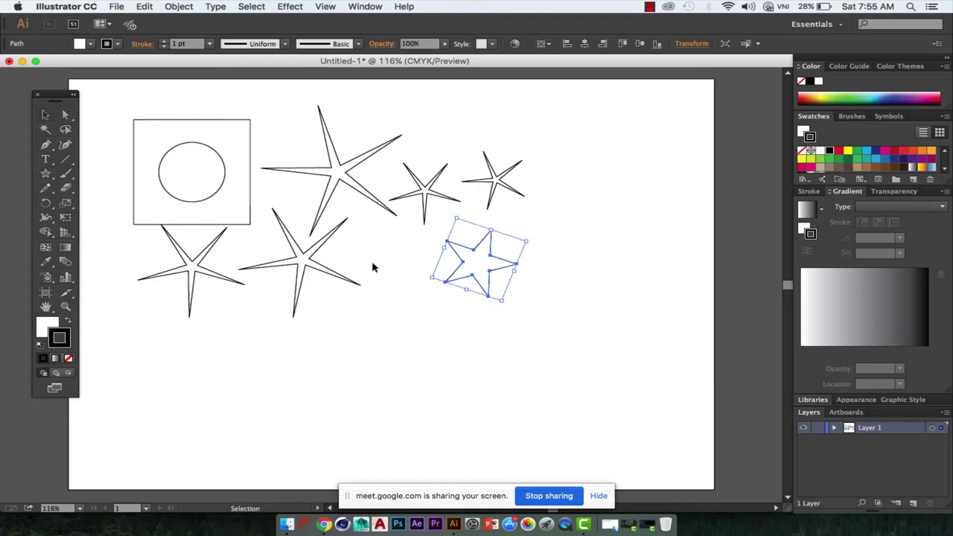
drag(554, 133, 305, 332)
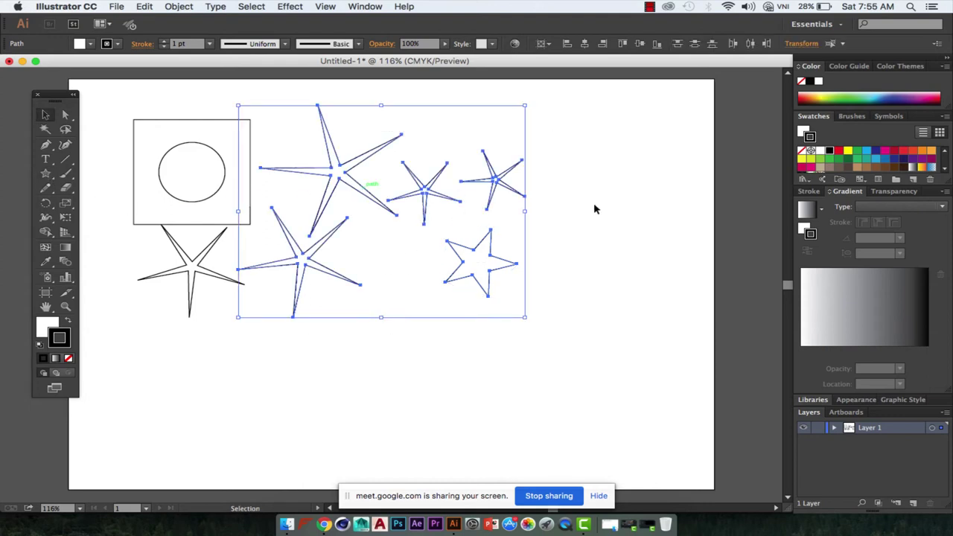
Step: Draw a 39-point star with an outer radius of about 28 mm in the empty space beside the small stars
key(shift+e)
drag(594, 191, 597, 244)
key(Up)
key(Up)
key(Up)
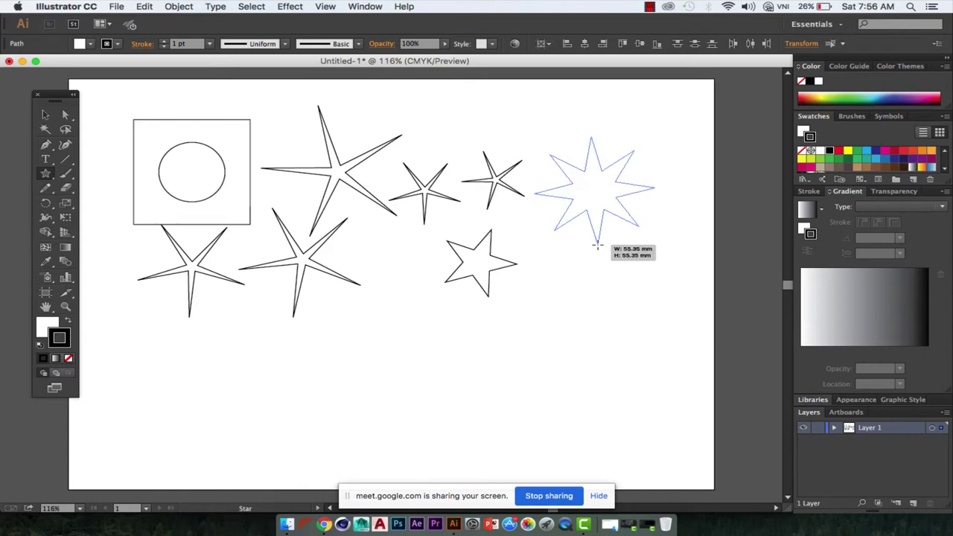
key(Up)
key(Up)
key(Up)
key(Up)
key(Up)
key(Up)
key(Up)
key(Up)
key(Up)
key(Up)
key(Up)
key(Up)
drag(597, 244, 597, 245)
key(Up)
key(Up)
key(Up)
key(Up)
key(Up)
key(Up)
key(Up)
key(Up)
key(Up)
key(Up)
key(Up)
key(Up)
key(Up)
key(Up)
key(Up)
key(Up)
key(Up)
key(Up)
key(Up)
key(Up)
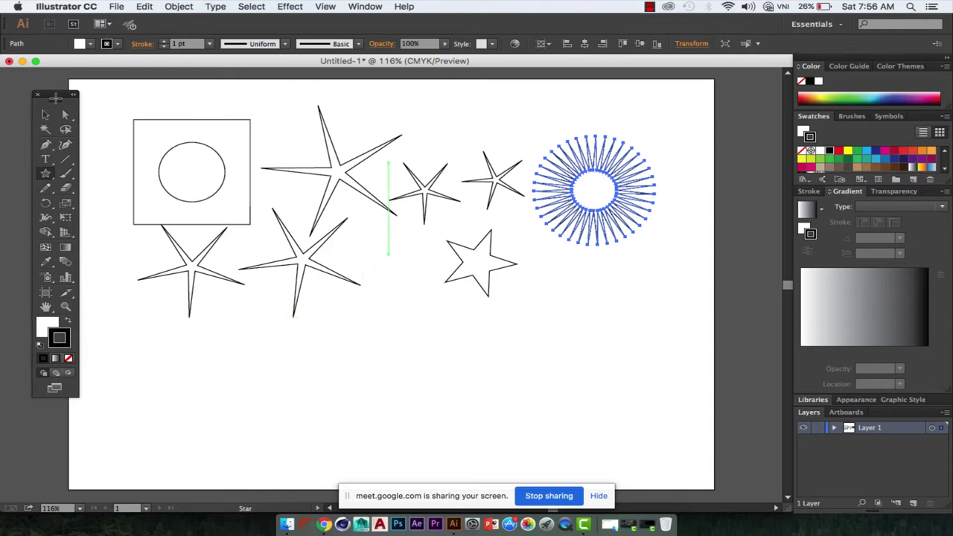
Step: Create a 100-point star by exact values, with radii of 27.7166 mm and 10.4732 mm, among the existing stars
click(64, 117)
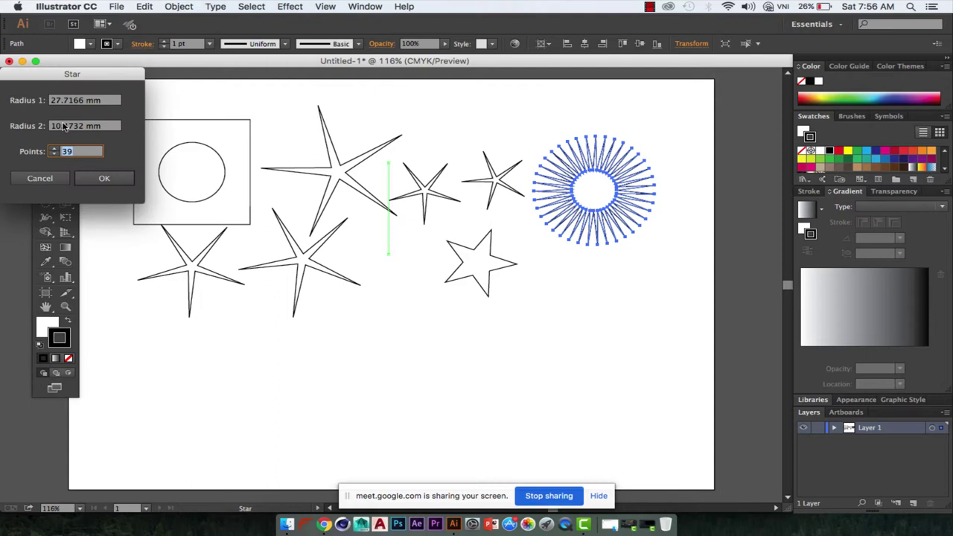
key(Tab)
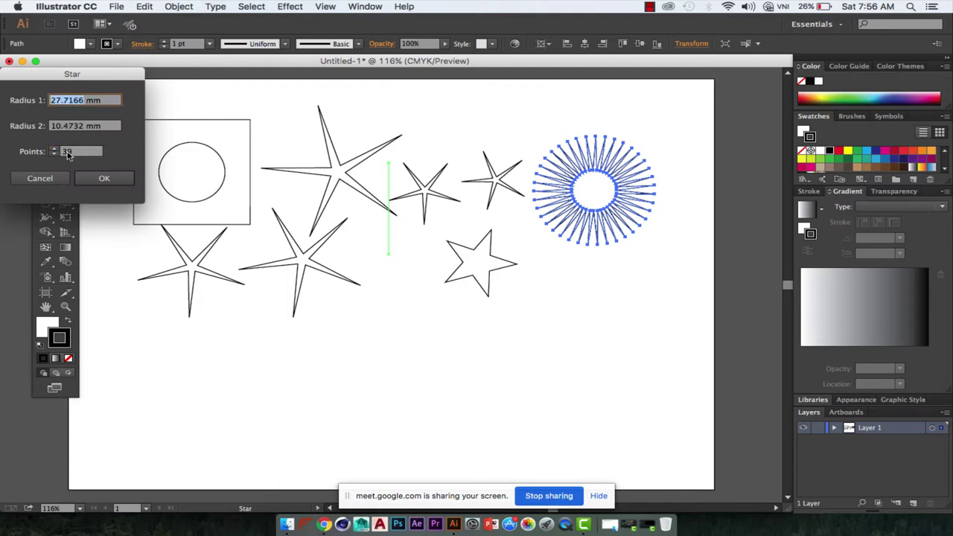
key(Tab)
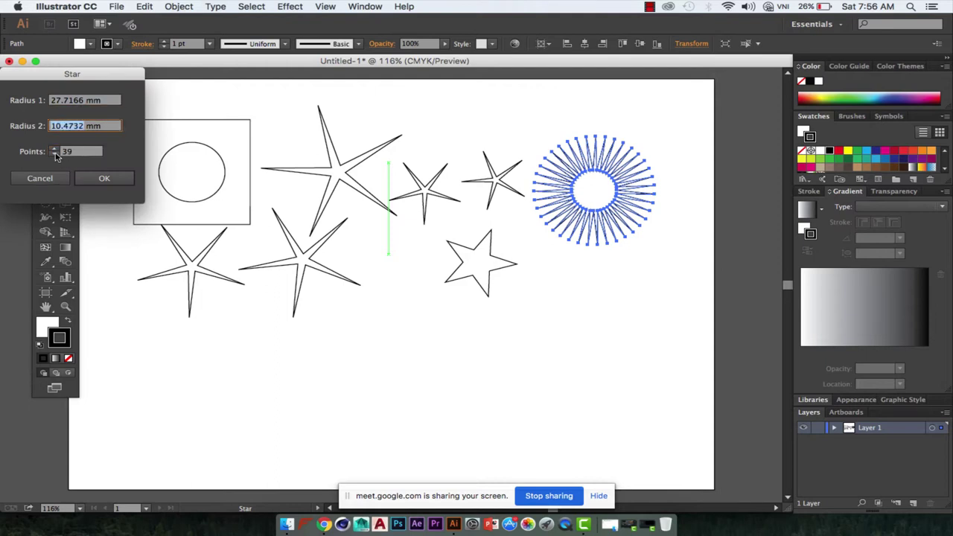
key(Tab)
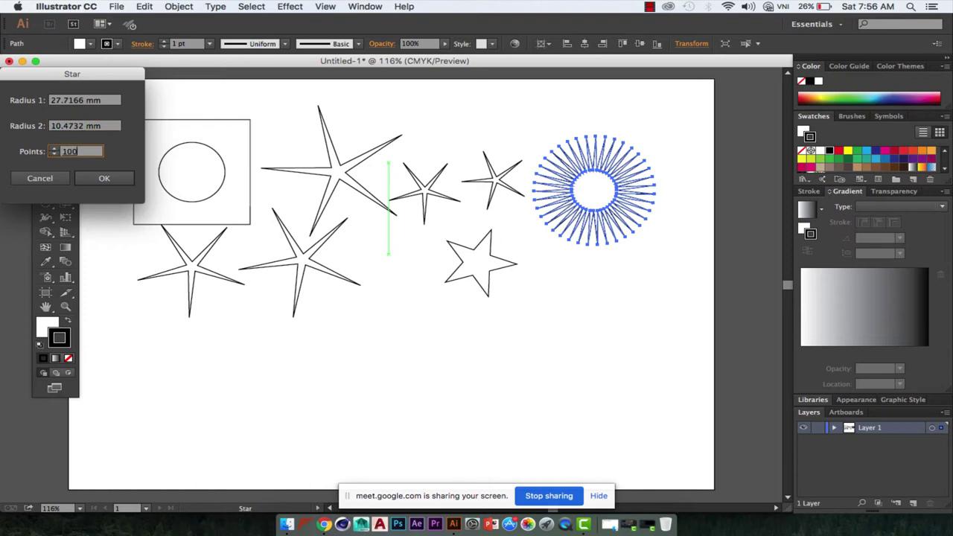
text(100)
key(Return)
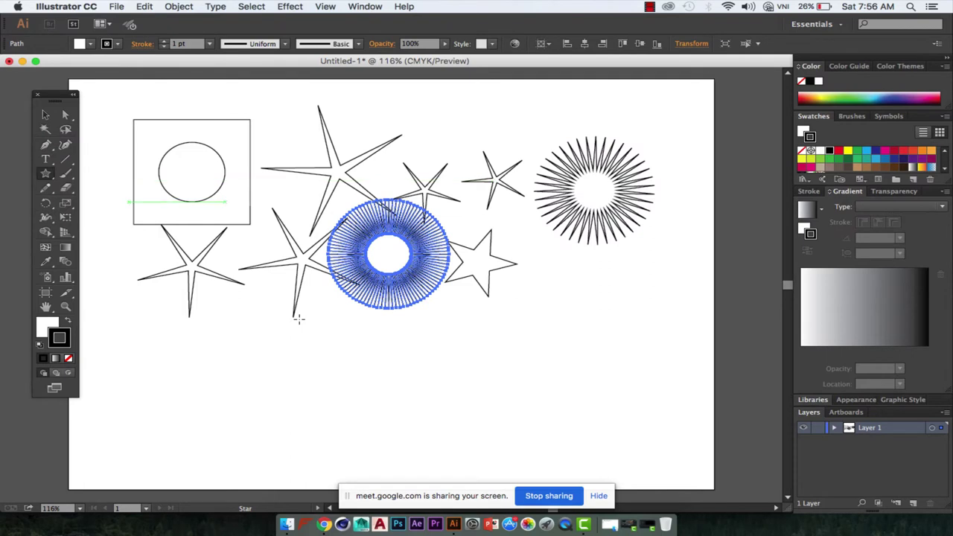
Step: Create a 5-point star with radii of 27.7166 mm and 10.4732 mm in the empty area below the other stars
click(246, 235)
text(5)
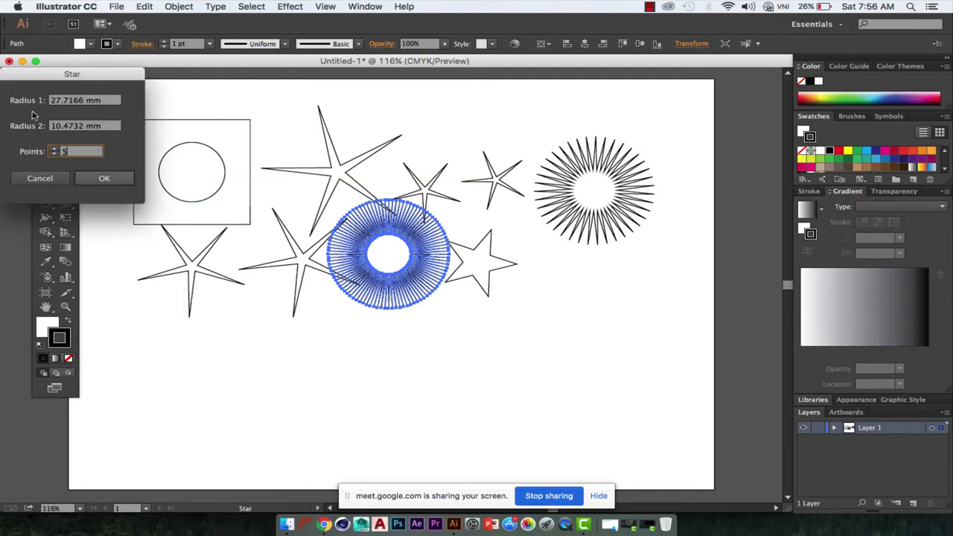
key(Return)
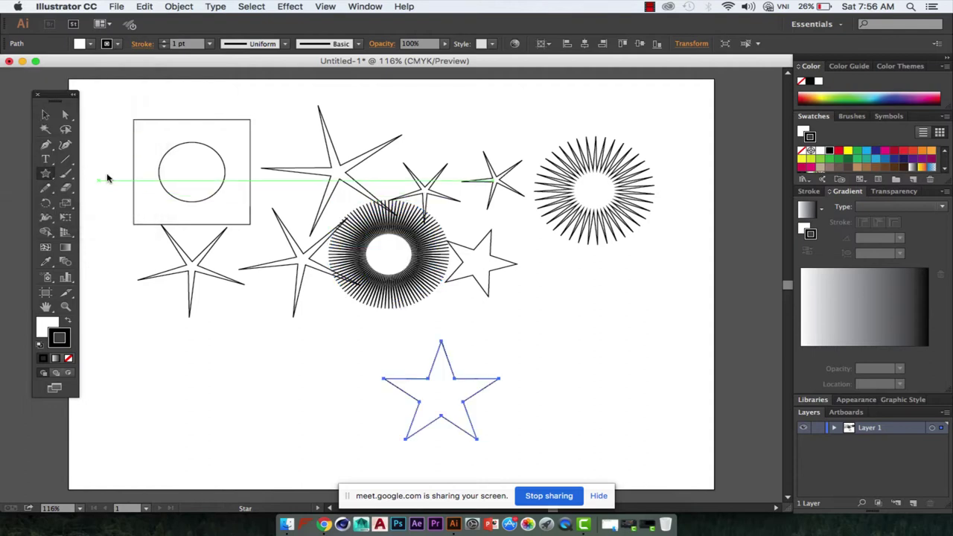
Step: Create a rectangle 40 mm wide and 60 mm high below the leftmost star
click(46, 172)
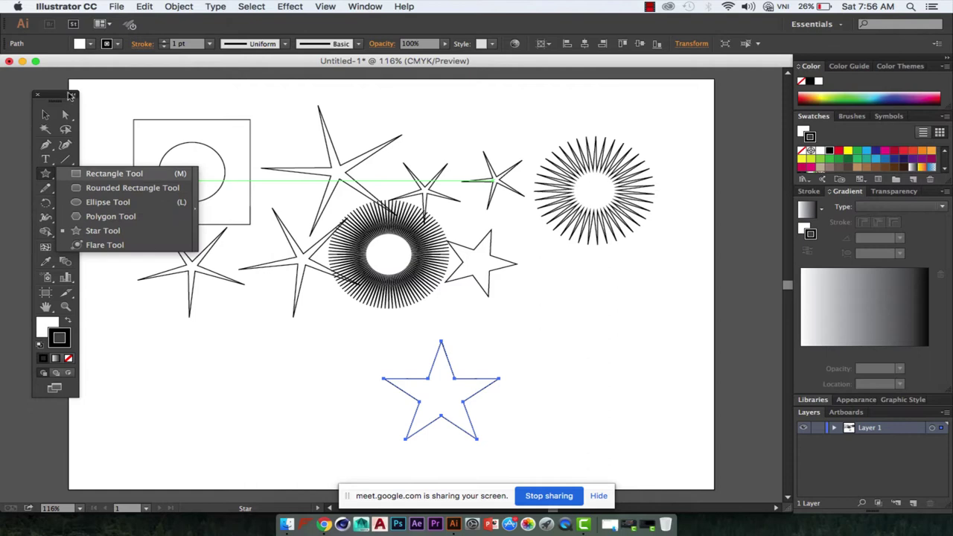
click(114, 173)
click(340, 209)
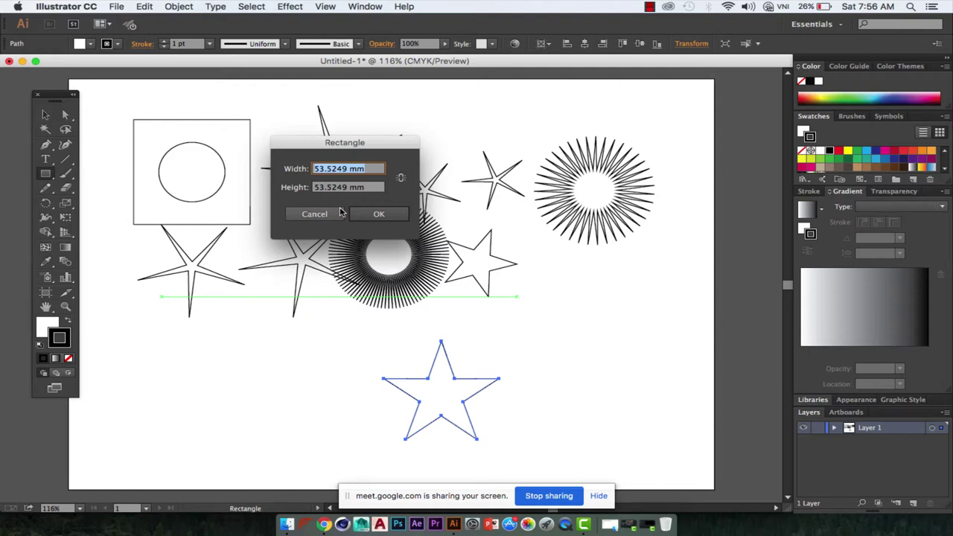
text(40)
key(Tab)
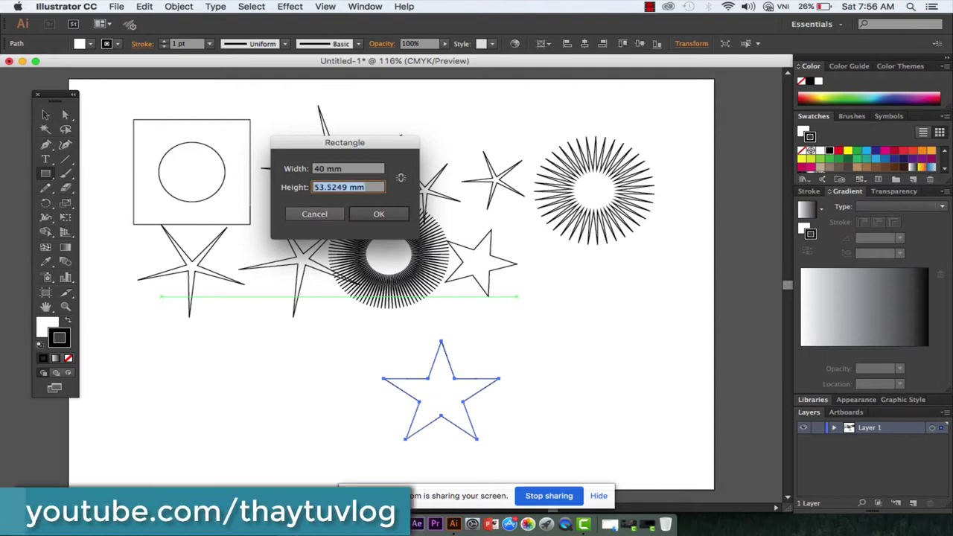
text(60)
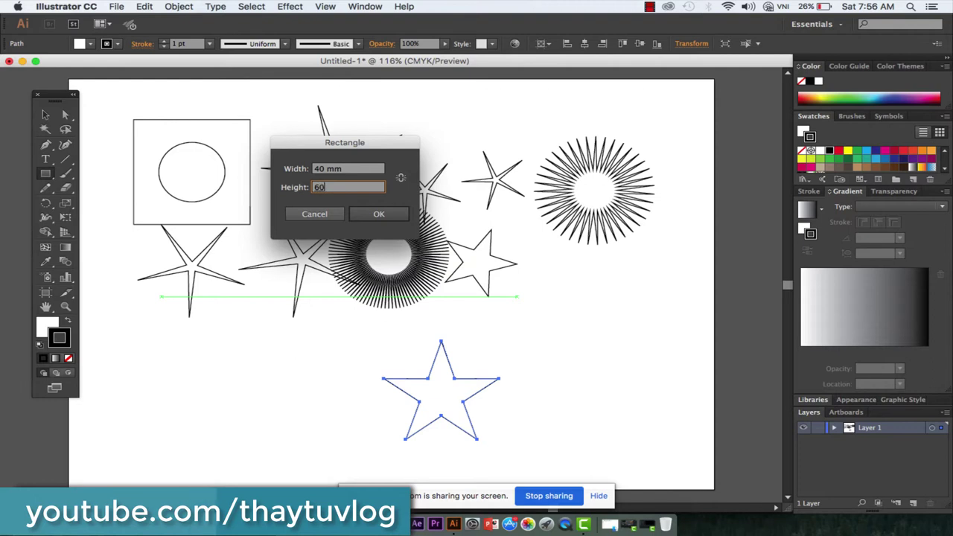
key(Return)
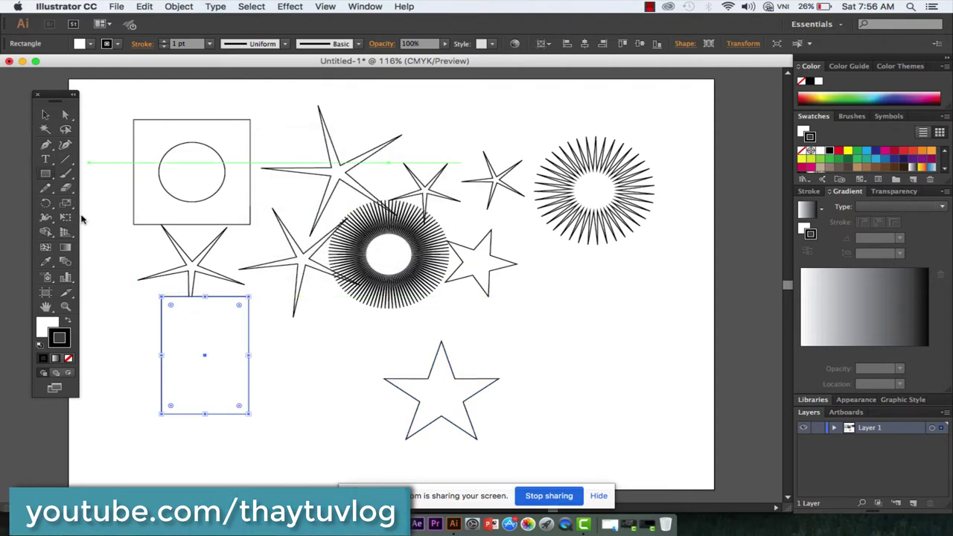
Step: Create a circle 20 mm wide and 20 mm high between the 40 by 60 mm rectangle and the lower star
click(45, 173)
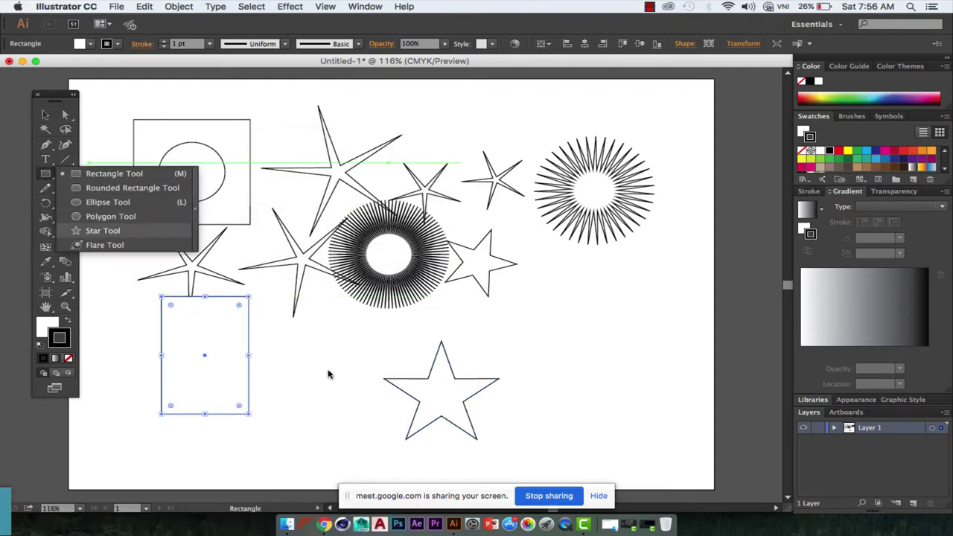
click(107, 202)
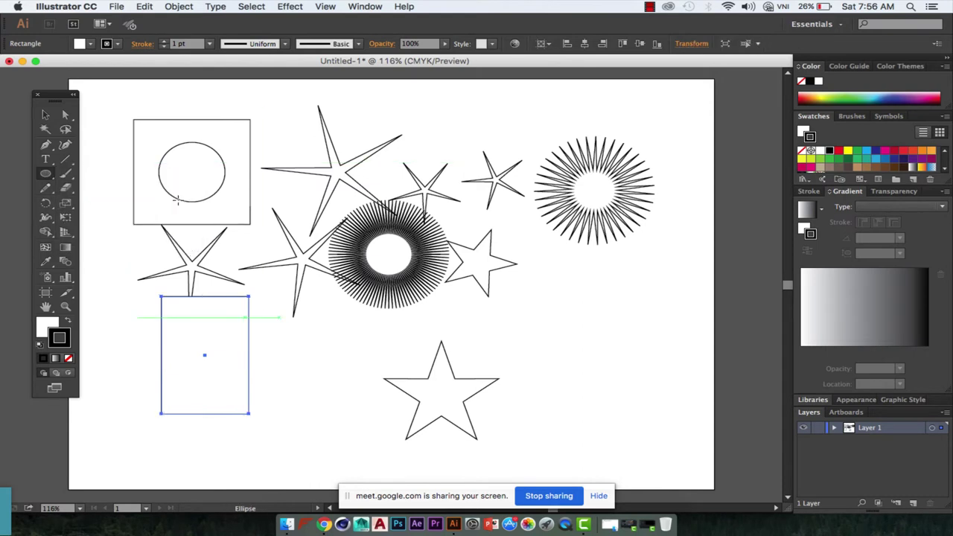
click(177, 199)
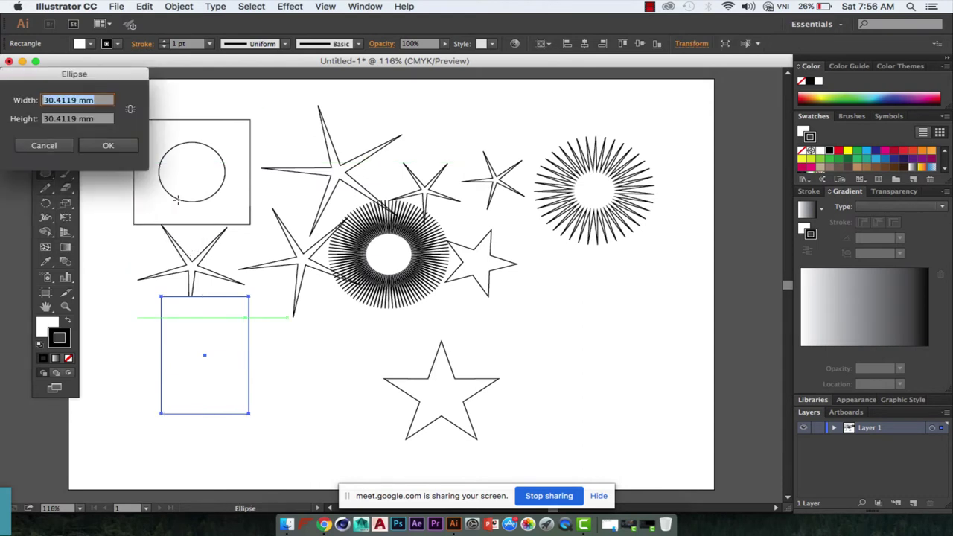
text(20)
key(Tab)
text(2)
key(Return)
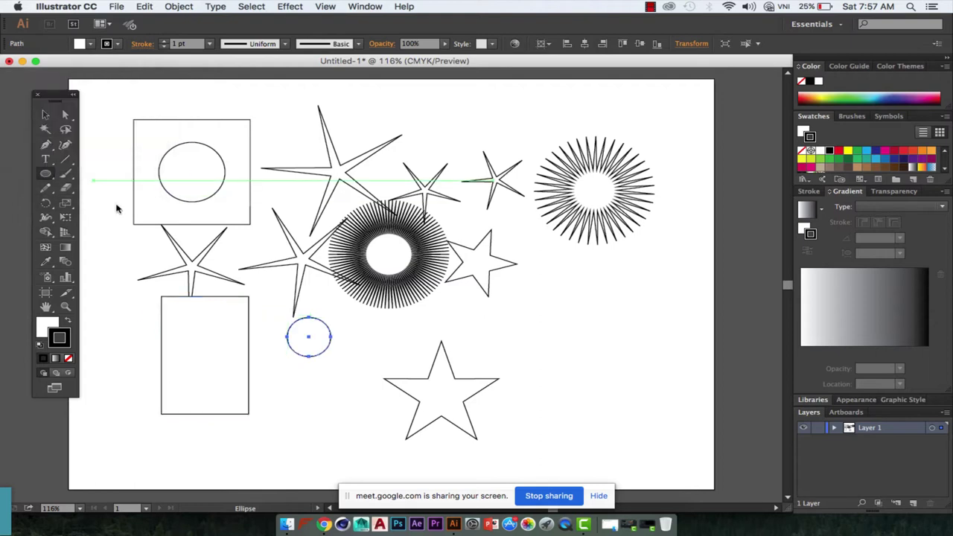
Step: Create a 35.28 by 35.28 mm rectangular grid with 5 horizontal and 5 vertical dividers below the wider-armed star
key(backslash)
click(64, 159)
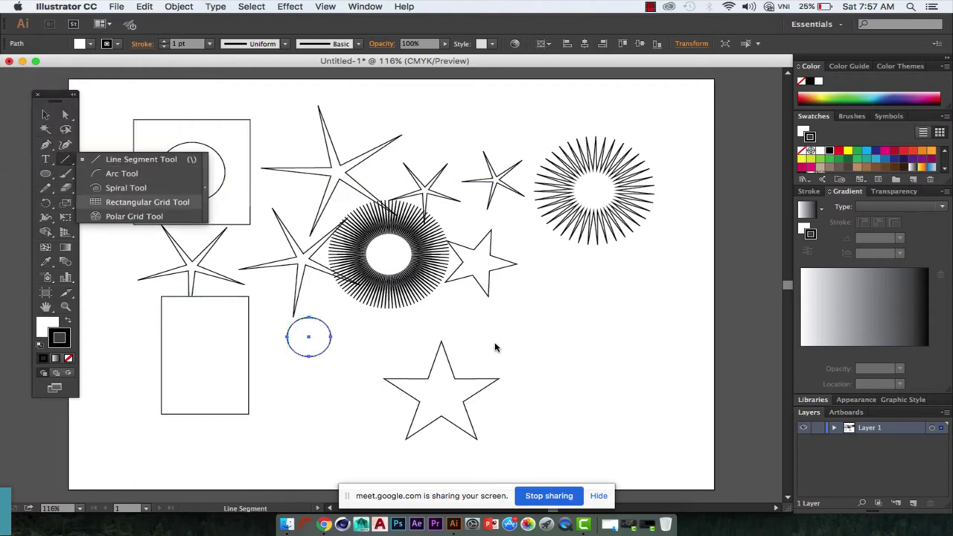
click(148, 201)
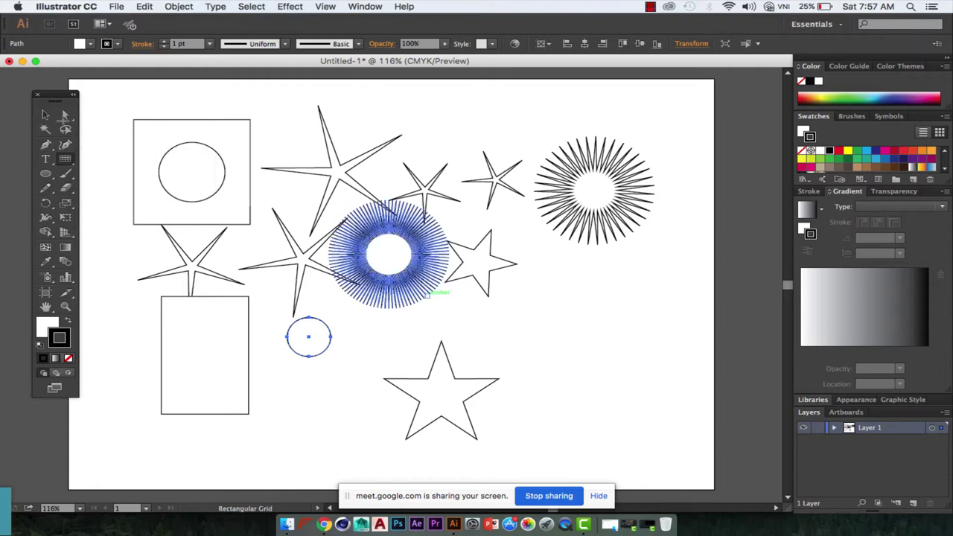
click(475, 296)
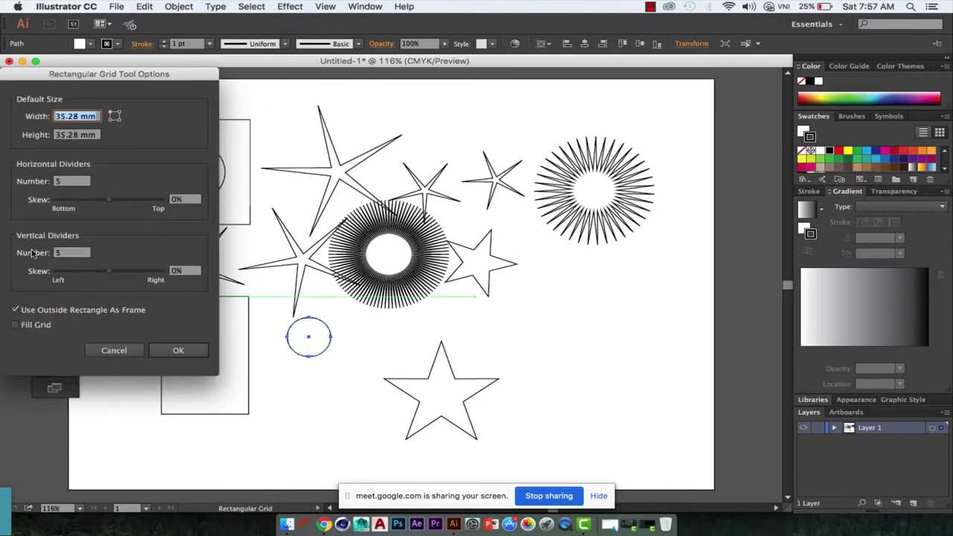
key(Tab)
key(Tab)
key(Tab)
key(Tab)
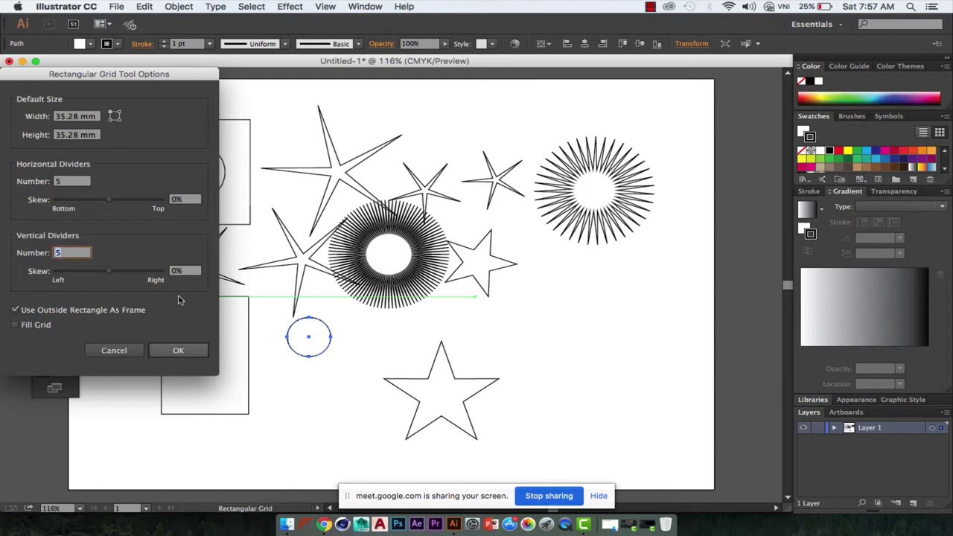
key(Return)
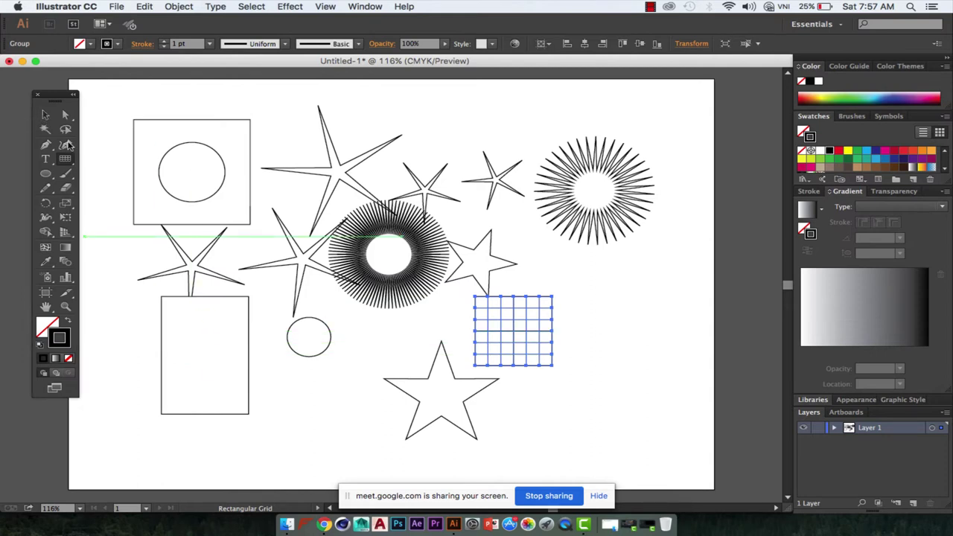
Step: Create a six-sided polygon with a 17.6389 mm radius between the small circle and the rectangular grid
key(v)
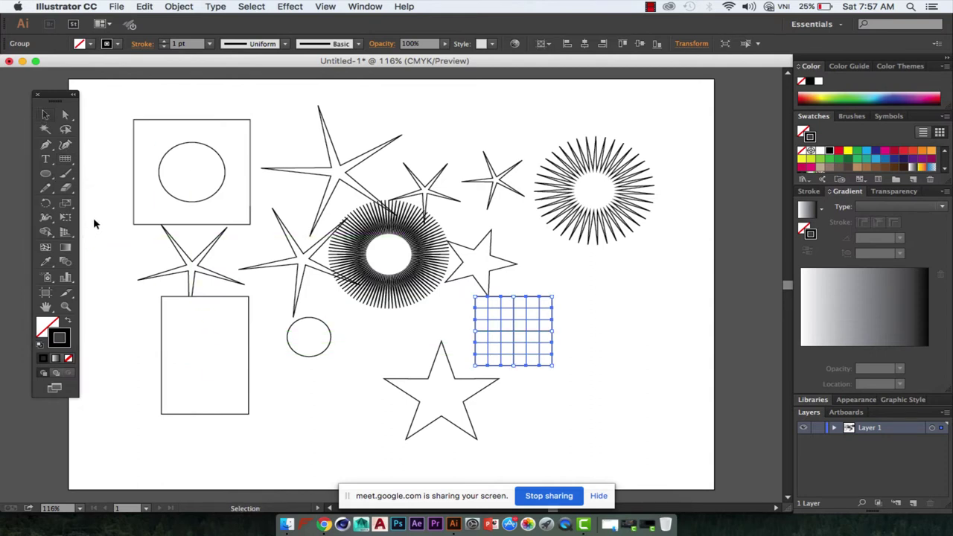
key(l)
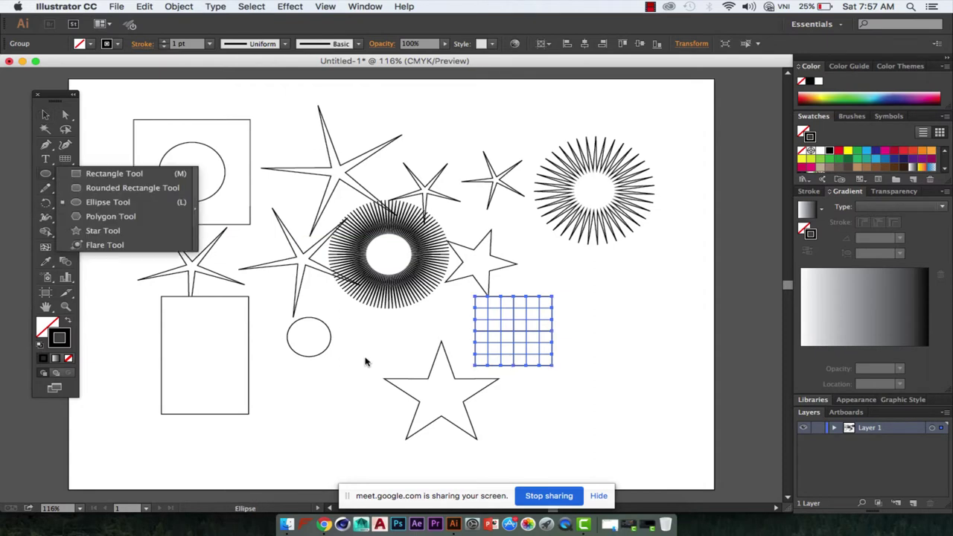
key(Return)
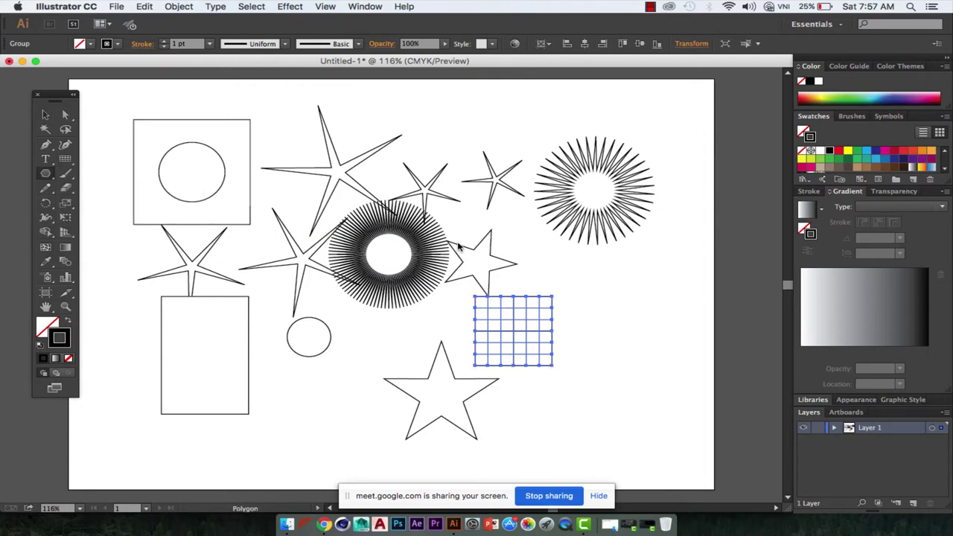
click(467, 272)
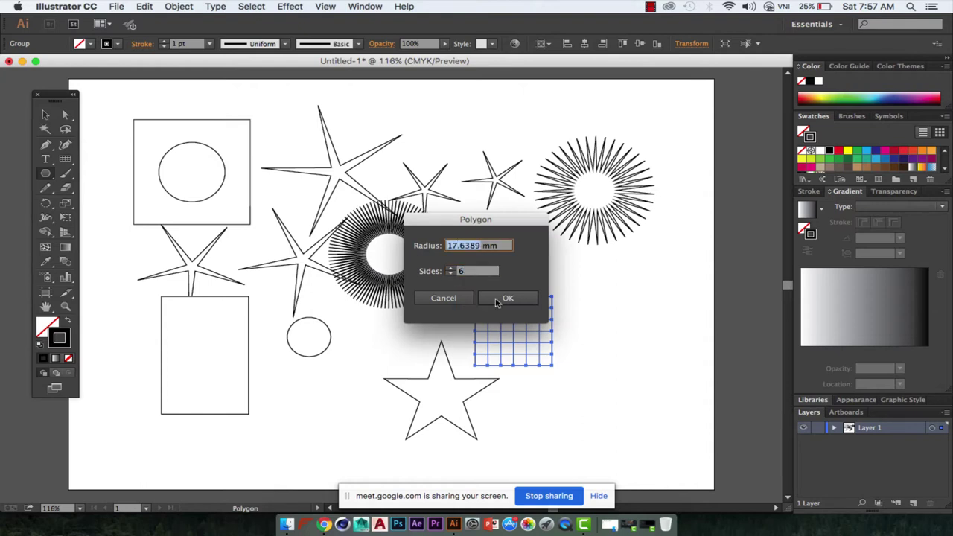
key(Tab)
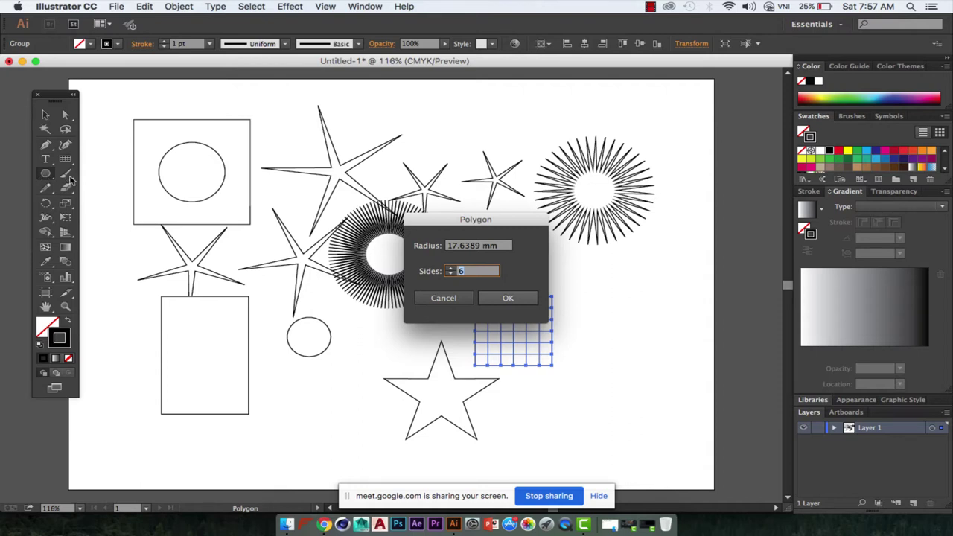
key(Return)
Step: Draw a rectangle about 43.5 by 24.9 mm overlapping the 40 by 60 mm rectangle and the small circle
drag(45, 172, 97, 170)
drag(200, 325, 296, 372)
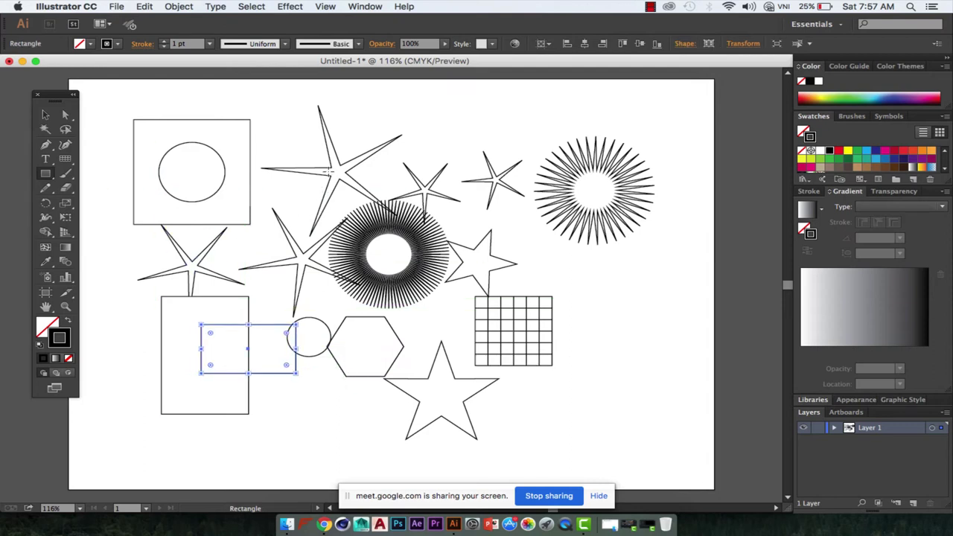
click(327, 192)
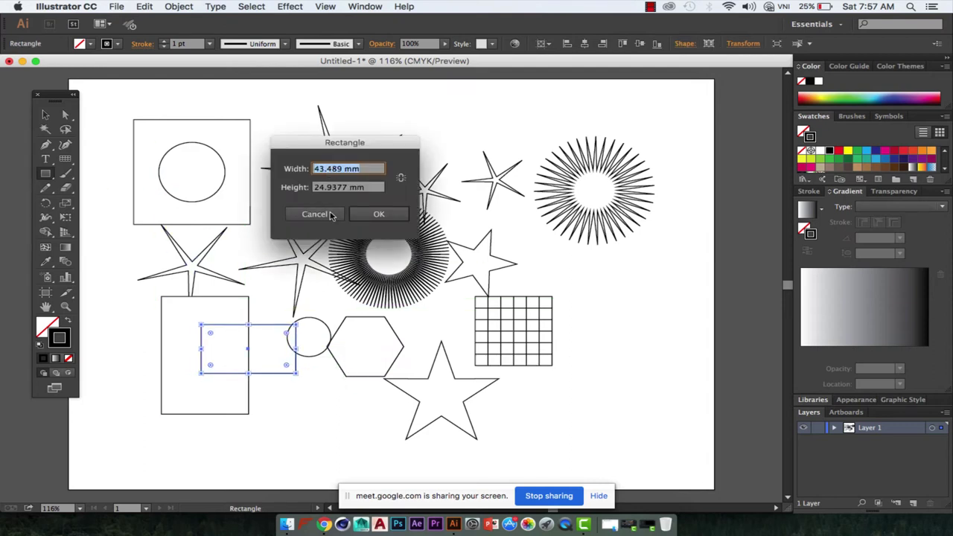
key(Tab)
key(Tab)
click(331, 218)
Step: Delete all the shapes on the artboard except the large rectangle that surrounds the circle
click(46, 117)
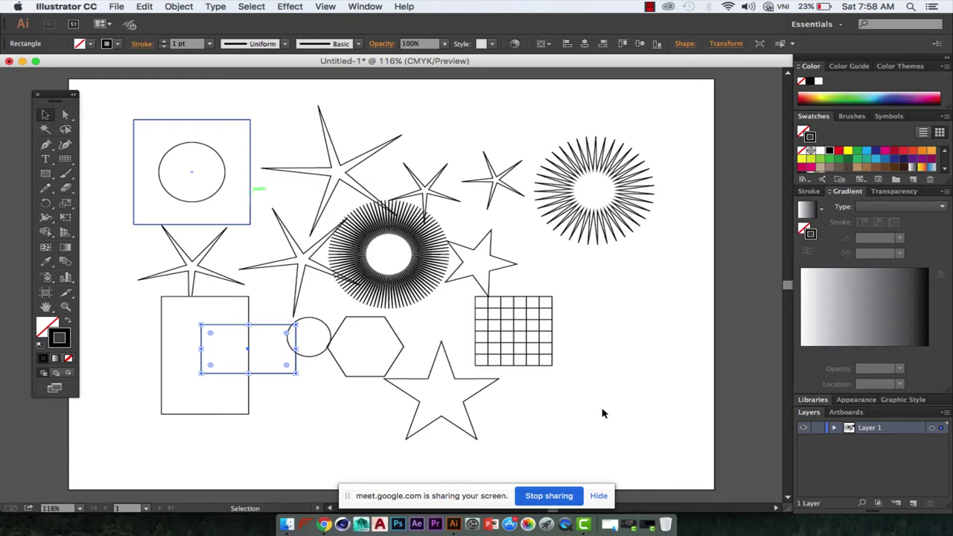
drag(287, 141, 604, 410)
key(Delete)
drag(253, 230, 224, 317)
key(Delete)
click(187, 165)
key(Delete)
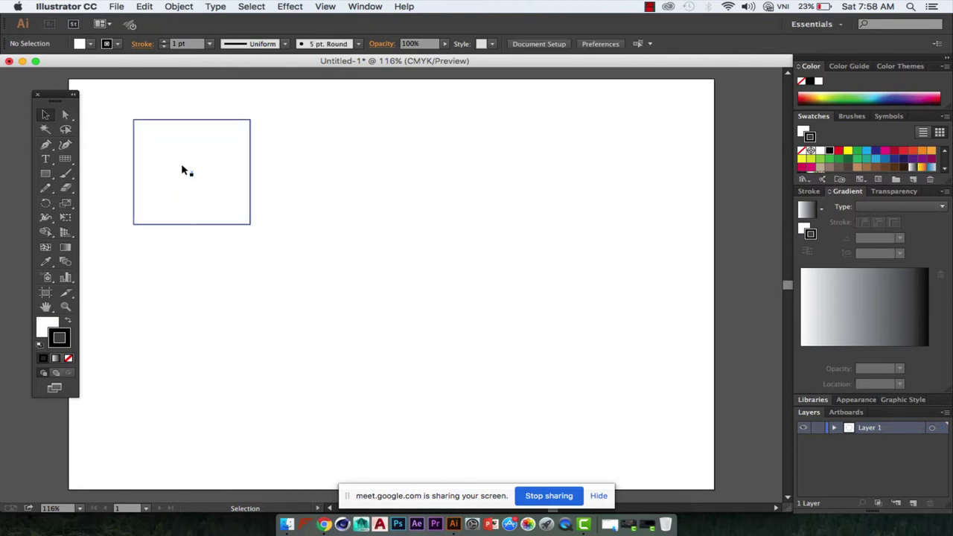
Step: Fill the remaining rectangle with red, remove its stroke and resize it to about 32 by 31 mm
click(183, 165)
drag(250, 223, 182, 166)
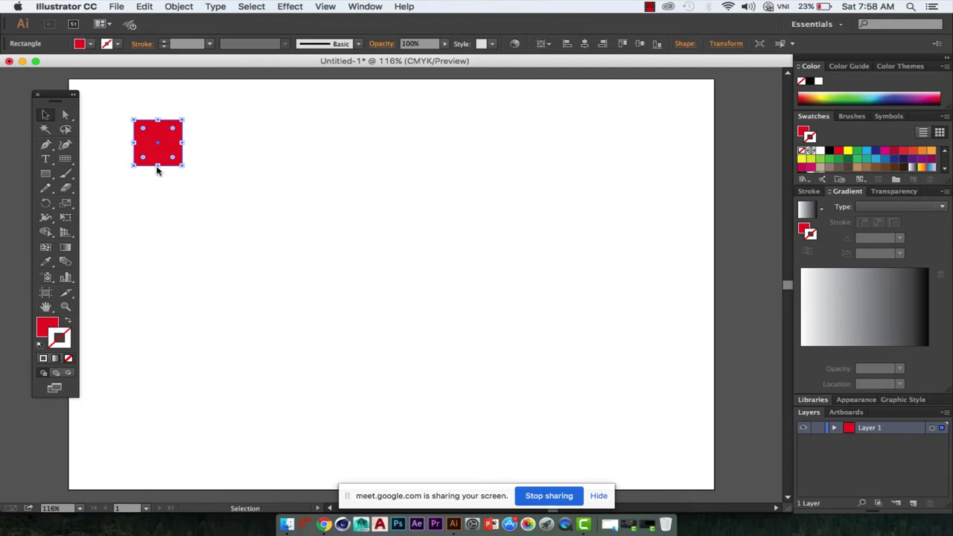
click(158, 195)
click(179, 155)
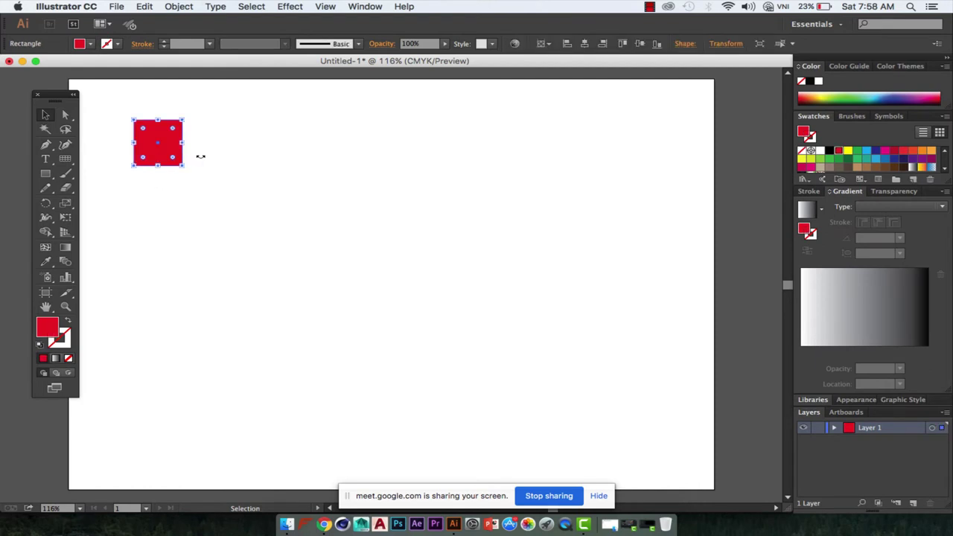
drag(158, 165, 157, 195)
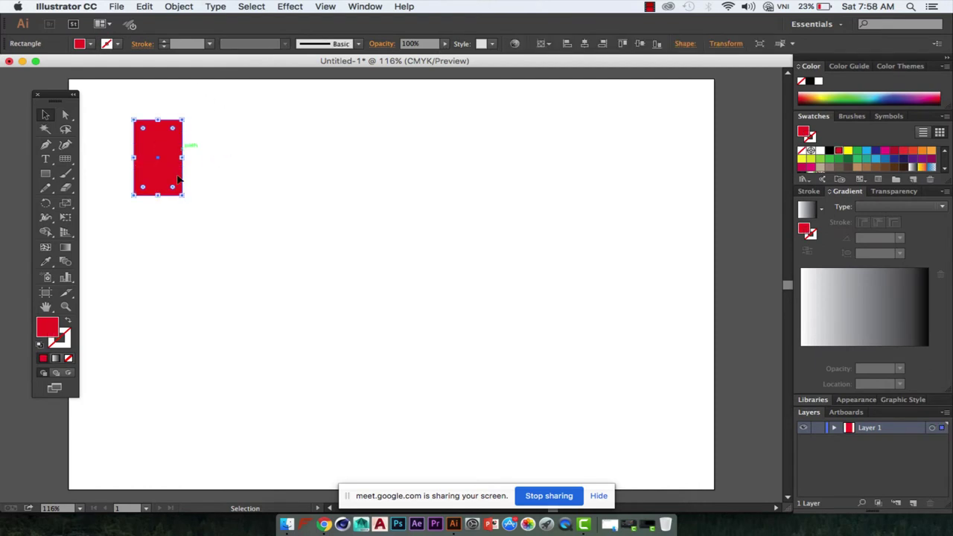
drag(182, 157, 203, 157)
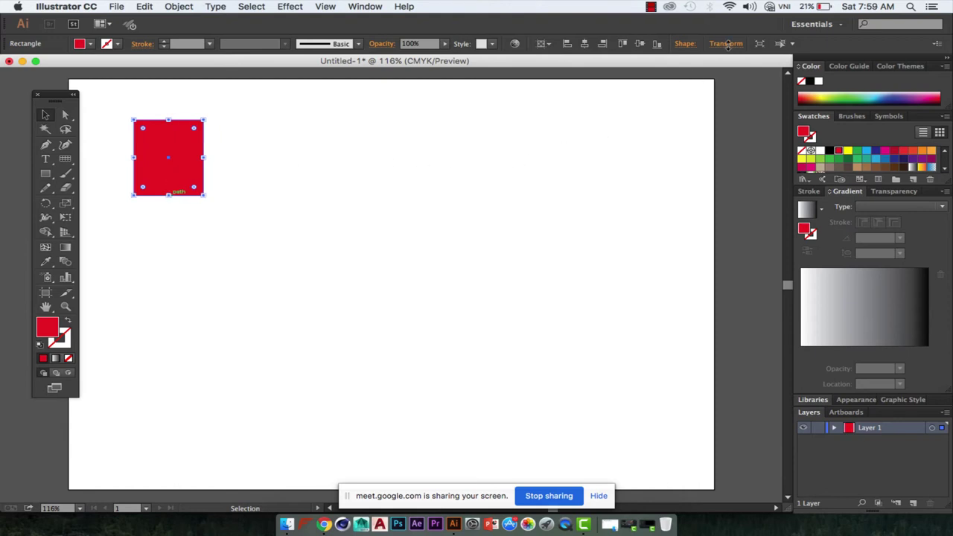
key(super+z)
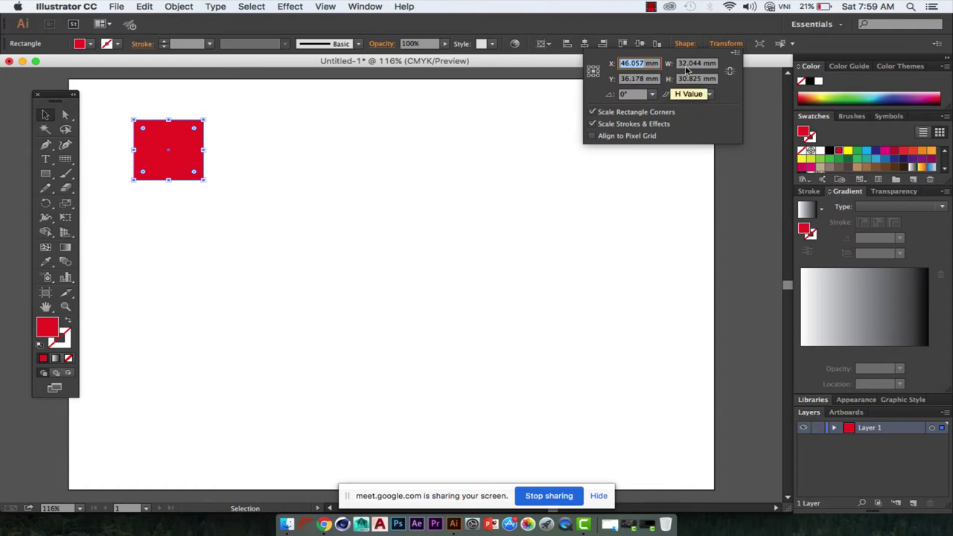
Step: Set the red rectangle's width and height to 10 mm each and deselect it
click(686, 67)
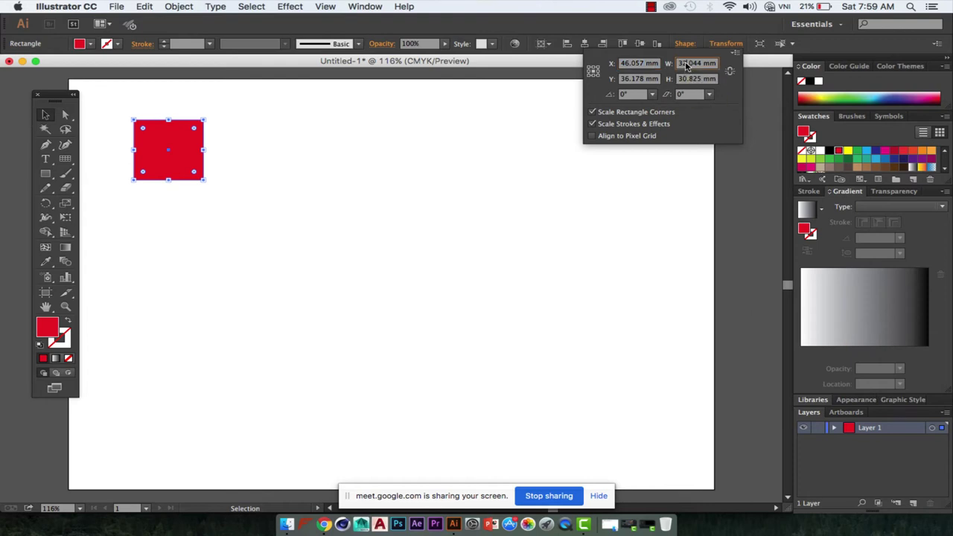
double_click(680, 64)
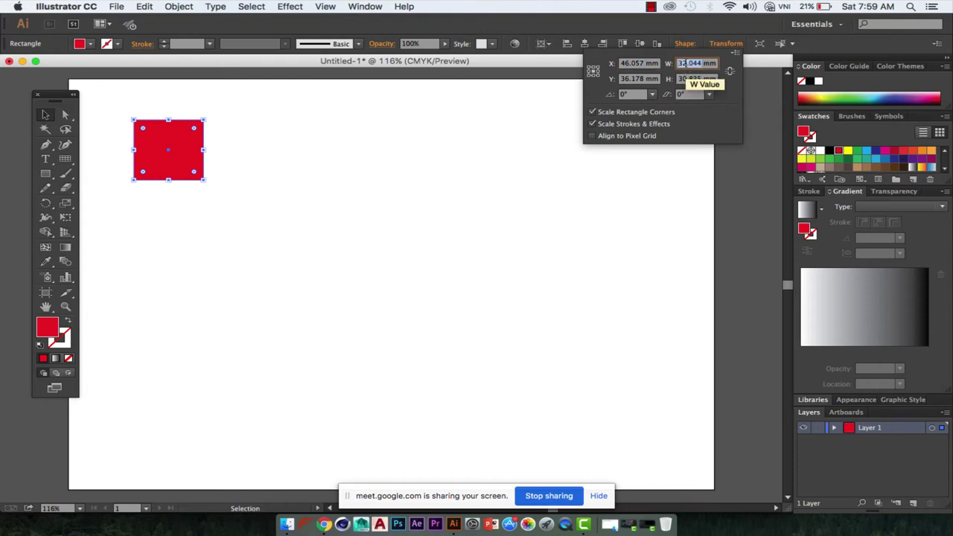
text(10)
key(Tab)
text(10)
key(Return)
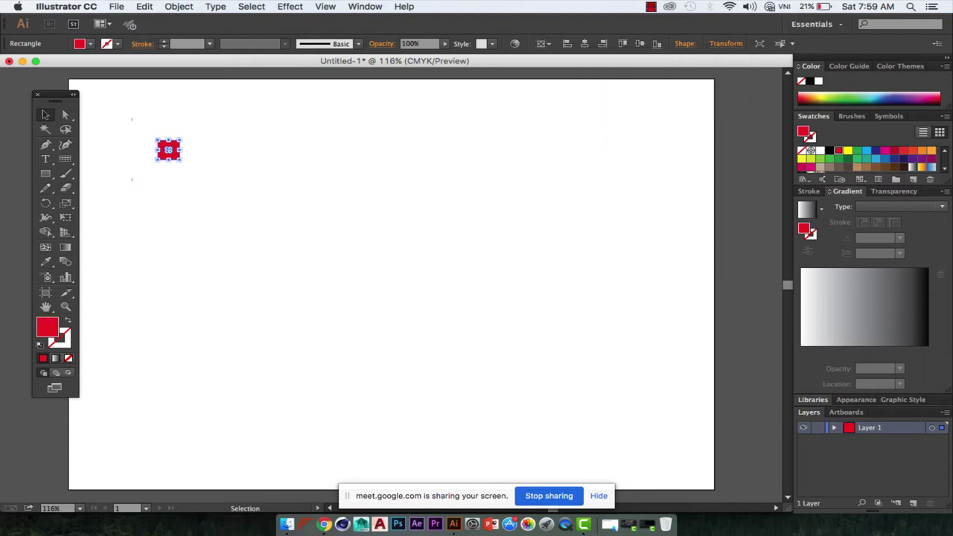
key(super+shift+a)
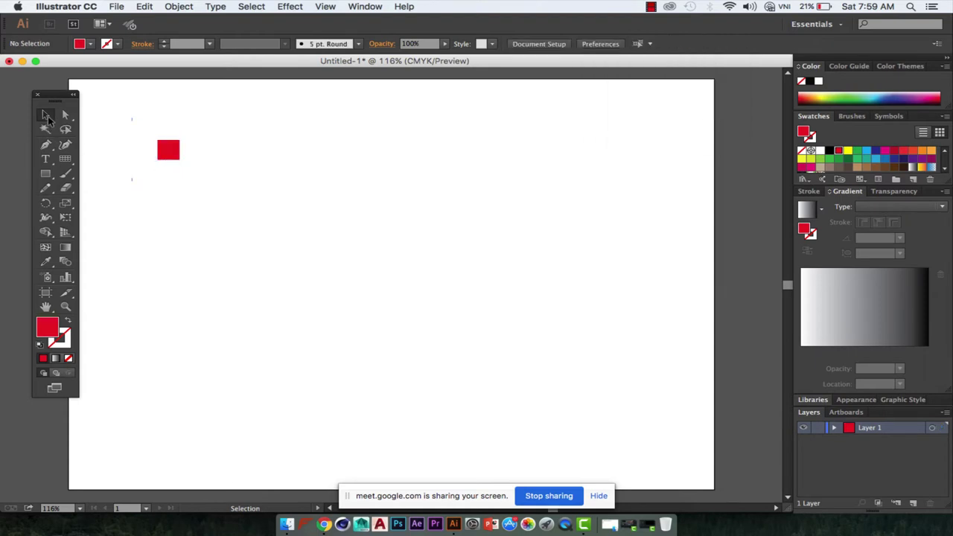
Step: Duplicate the red square into a diagonal pair, copy the pair alongside and repeat the copy three times to form a two-row checkered strip
click(46, 117)
drag(192, 177, 254, 200)
key(super+a)
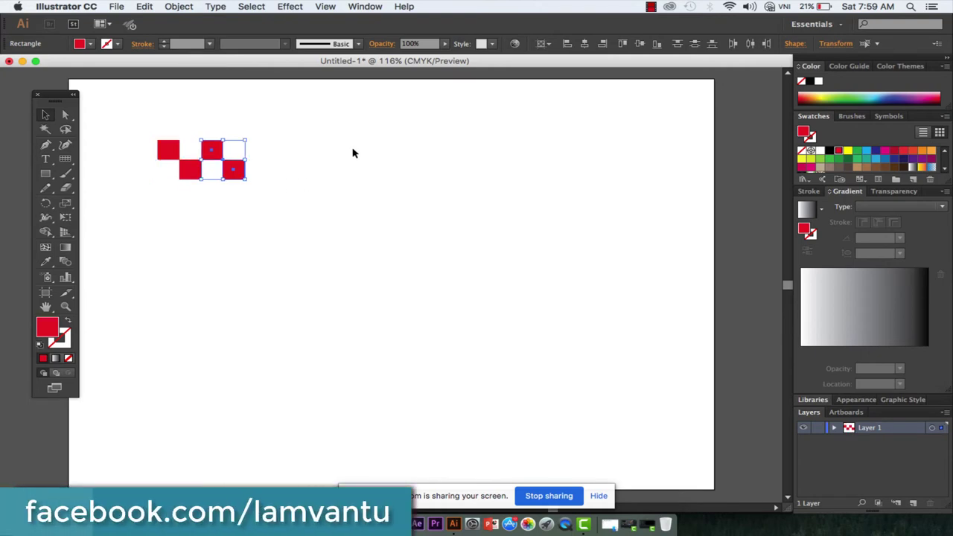
key(super+d)
key(super+d)
key(super+d)
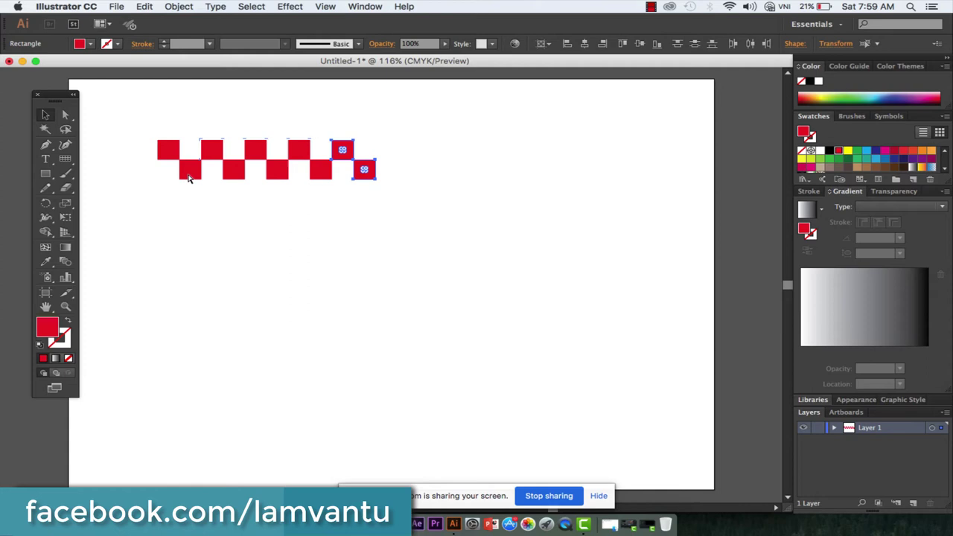
Step: Copy the whole two-row strip directly below itself and repeat the copy twice to form an eight-row checkerboard
drag(217, 193, 184, 218)
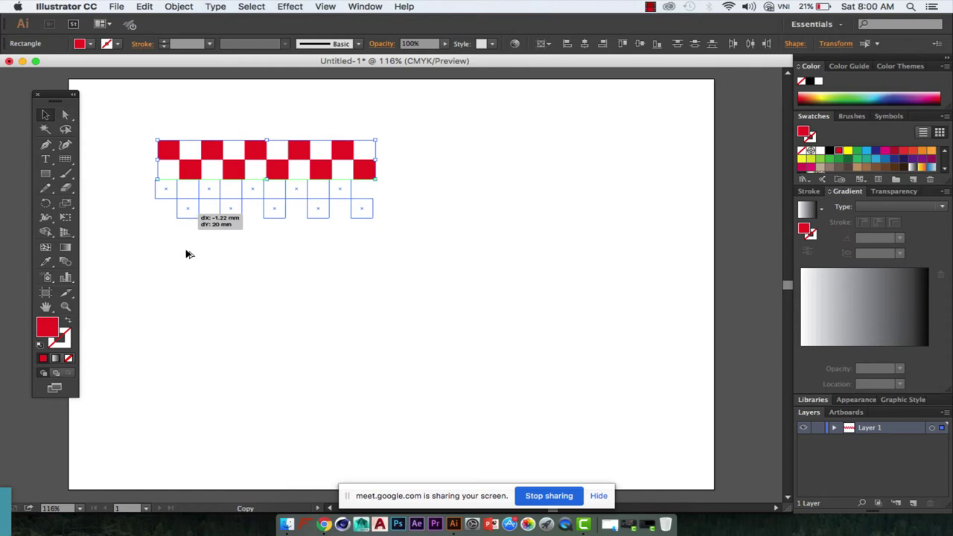
drag(187, 255, 186, 254)
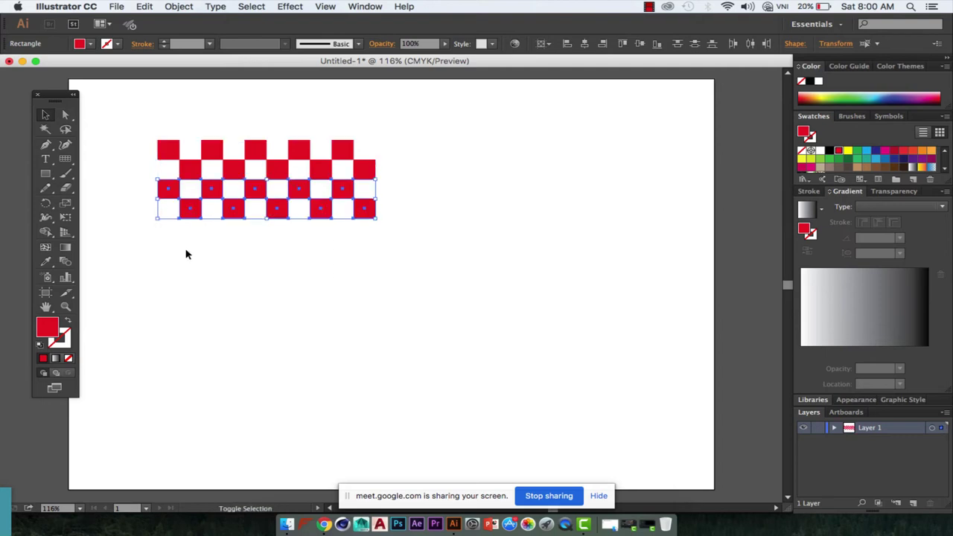
key(a)
key(super+d)
key(super+d)
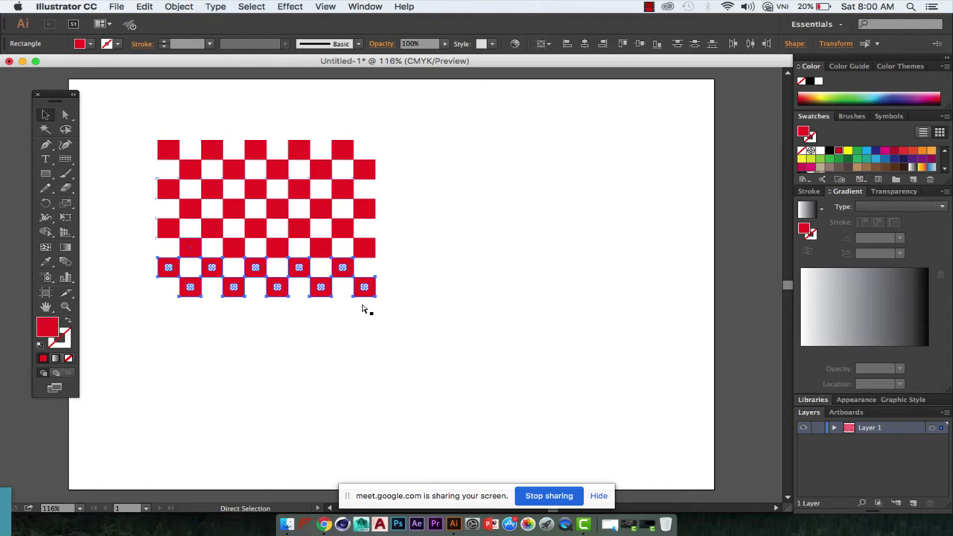
Step: Select all squares of the checkerboard and group them
key(v)
click(363, 308)
drag(350, 118, 145, 303)
drag(417, 138, 142, 299)
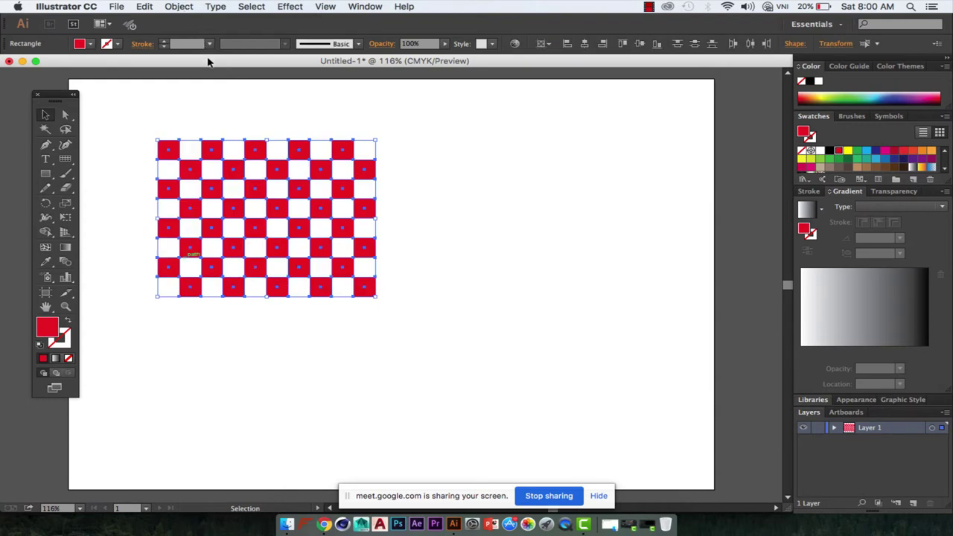
click(178, 6)
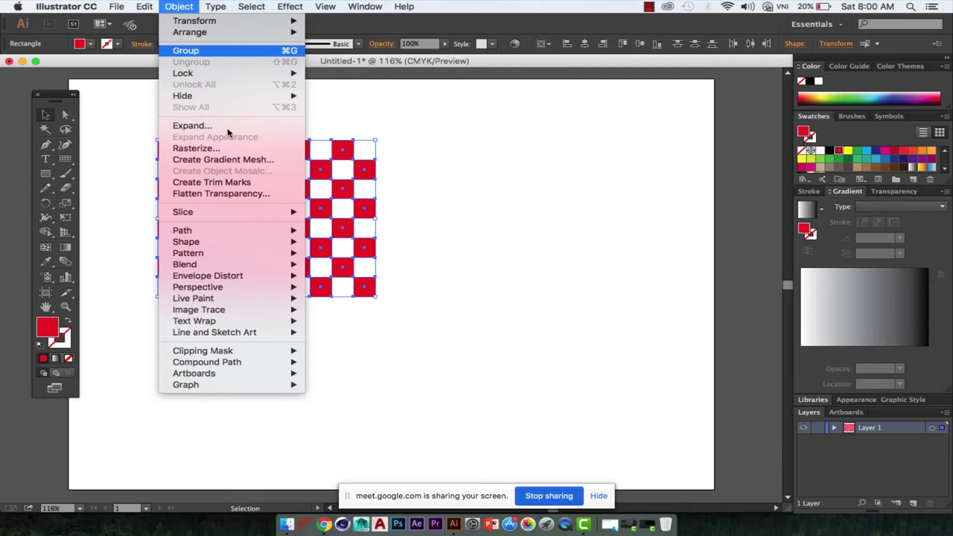
key(Return)
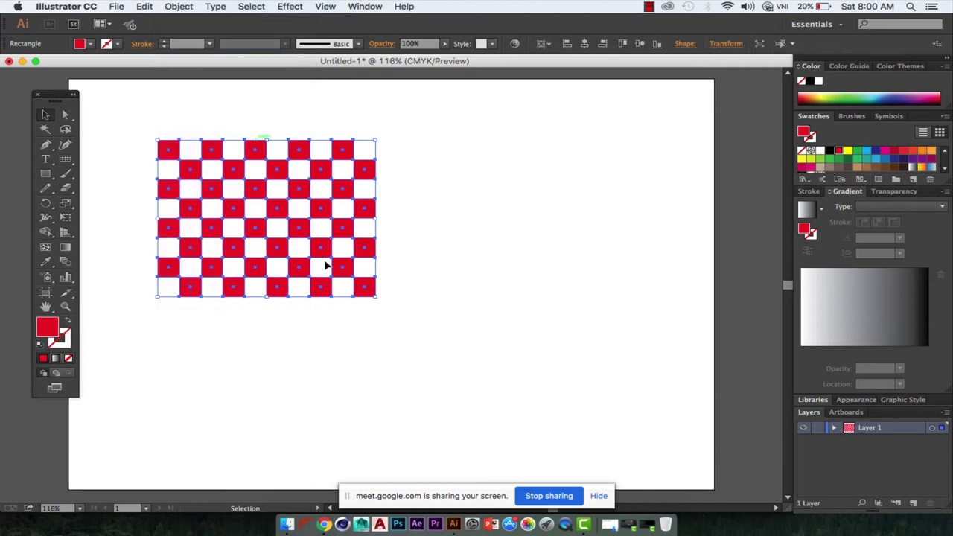
Step: Move the checkerboard toward the artboard's upper-left corner and scale it down proportionally to about 67 by 54 mm
drag(323, 265, 268, 231)
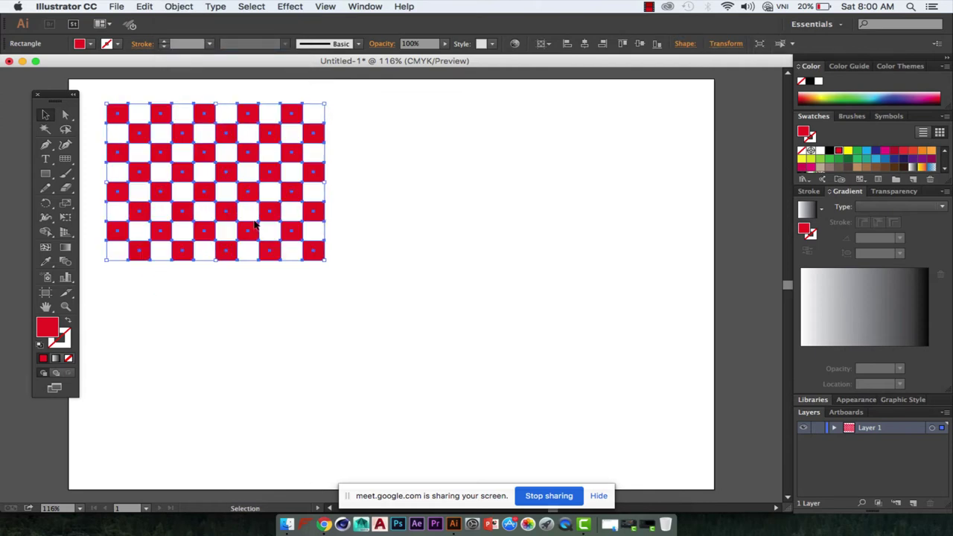
drag(324, 259, 259, 211)
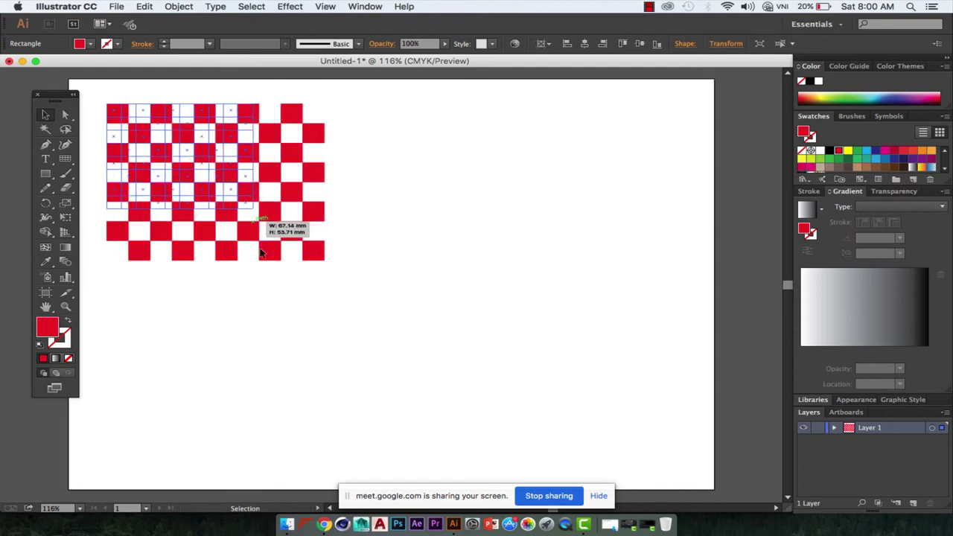
click(260, 255)
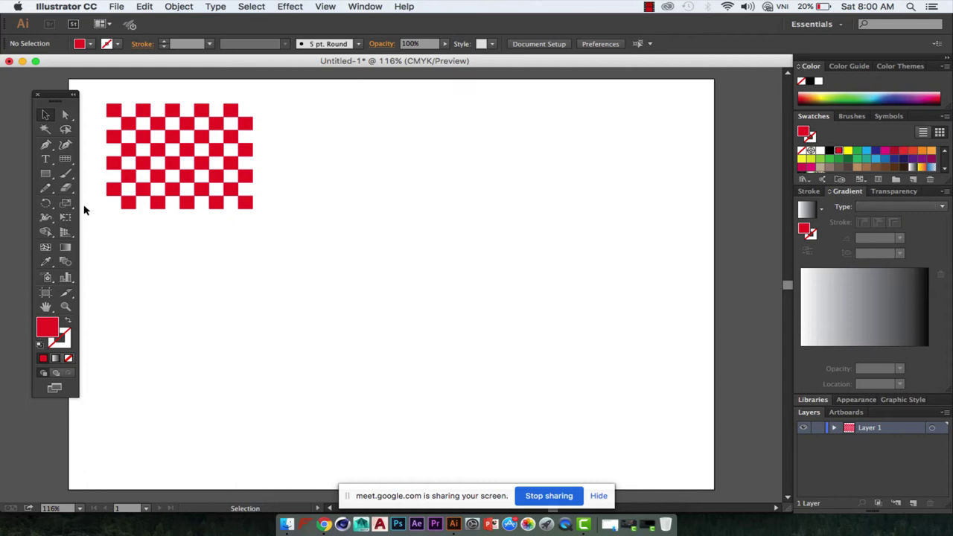
Step: Draw a tall, narrow red ellipse to the right of the checkerboard and shift it slightly further right
drag(45, 173, 111, 203)
drag(311, 110, 331, 192)
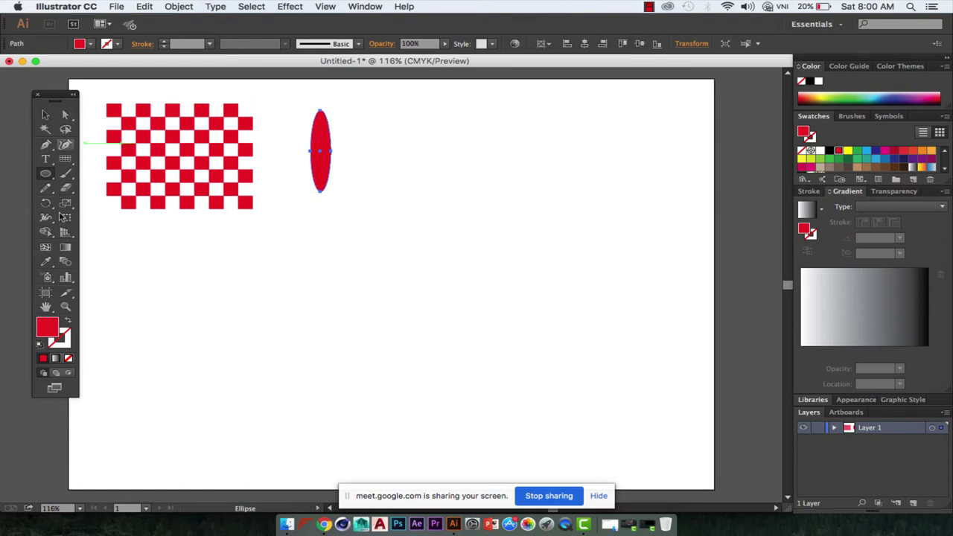
key(v)
drag(353, 112, 357, 171)
Step: Create a rotated copy of the ellipse about its centre and repeat the rotation until the copies form a full flower
key(r)
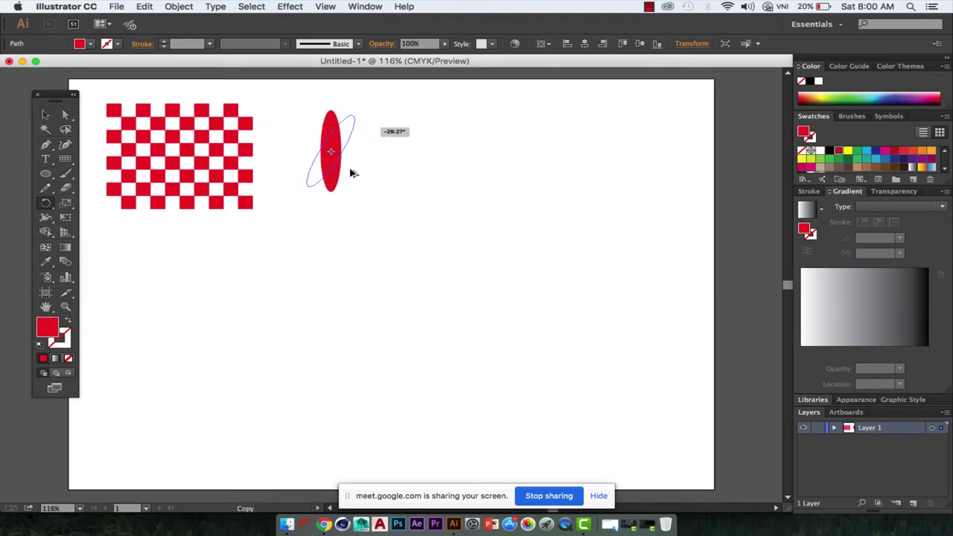
key(super+d)
key(super+d)
key(super+d)
key(super+d)
key(super+d)
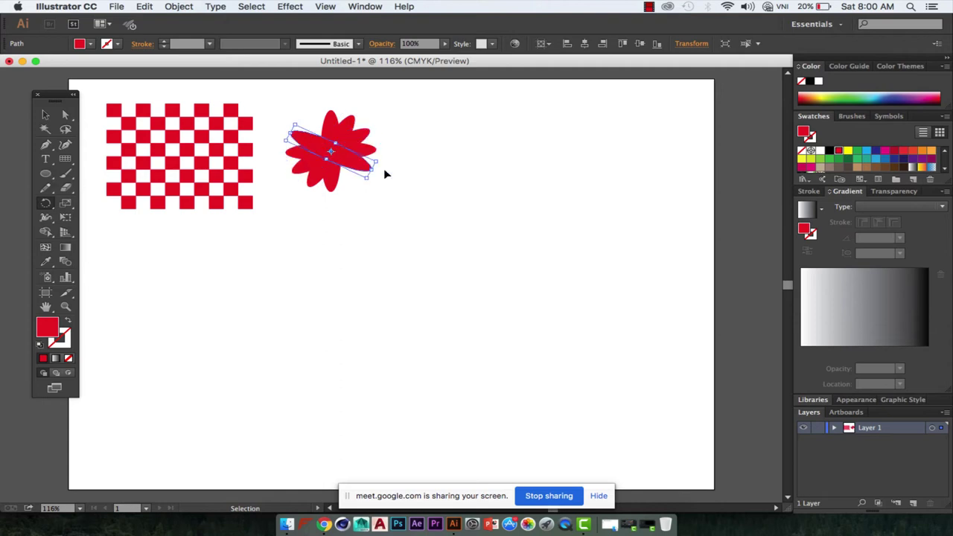
Step: Draw a small upright red ellipse right of the flower and create a copy rotated by 360/14 degrees about a point just below it
key(l)
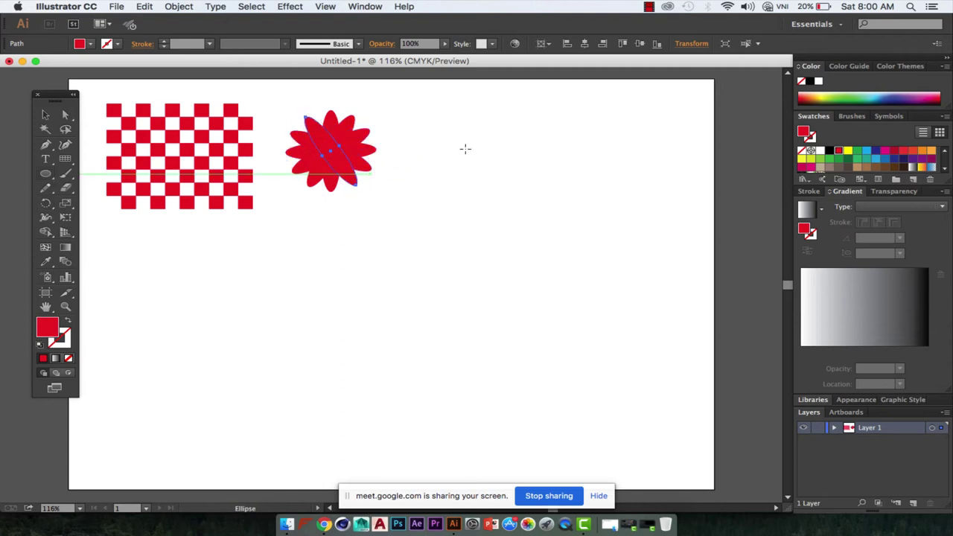
drag(445, 110, 466, 150)
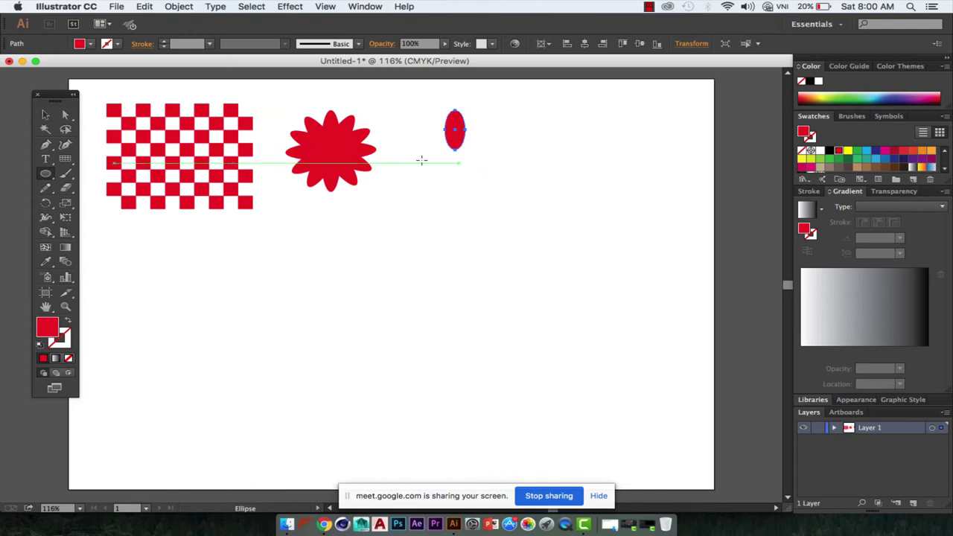
key(r)
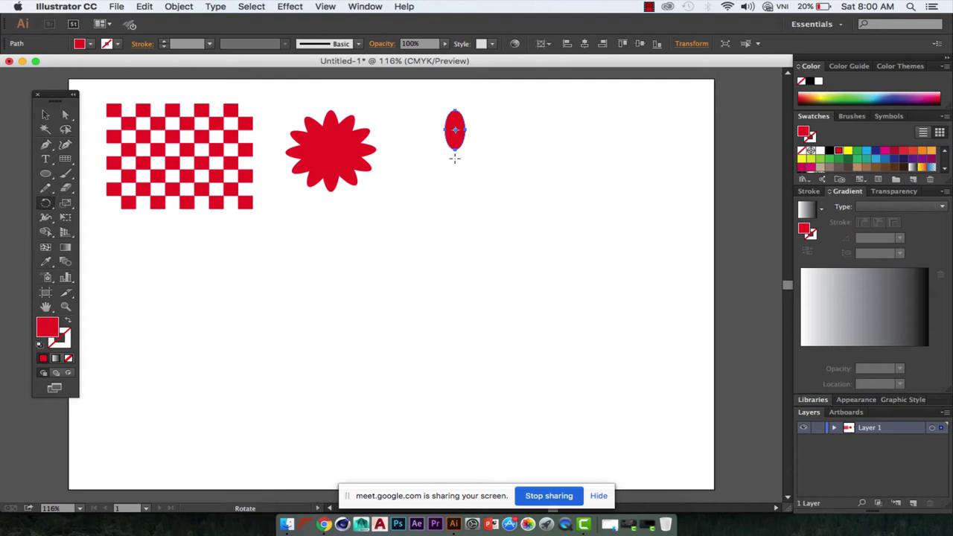
alt+click(113, 136)
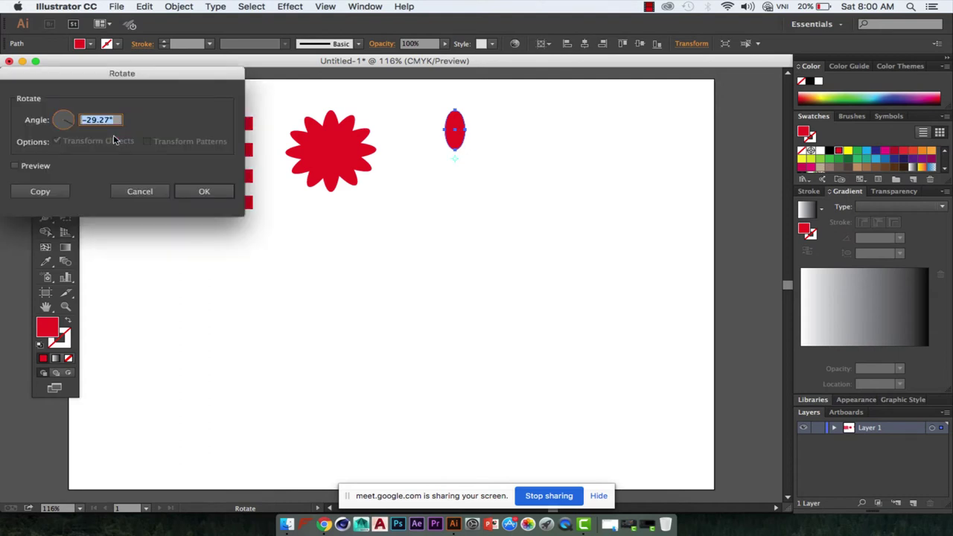
text(360/14)
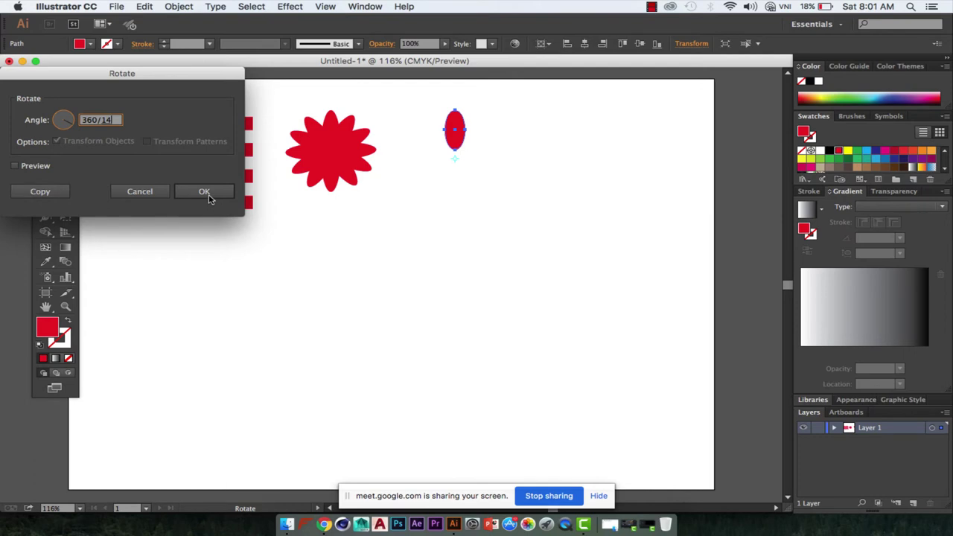
key(Tab)
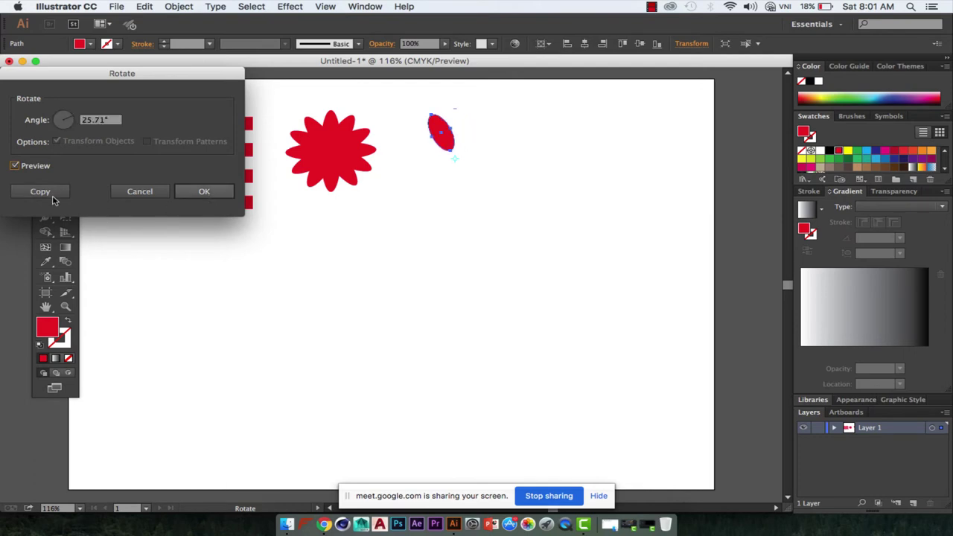
key(alt+Return)
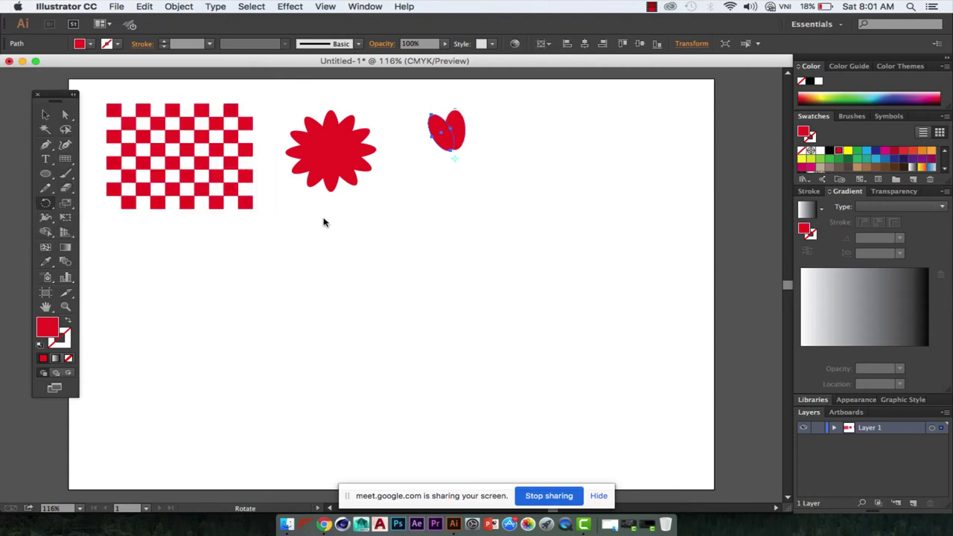
Step: Repeat the rotated copy twelve times until the petals form a complete 14-petal flower with an open centre
key(super+d)
key(super+d)
key(super+d)
key(super+d)
key(super+d)
key(super+d)
key(super+d)
key(super+d)
key(super+d)
key(super+d)
key(super+d)
key(super+d)
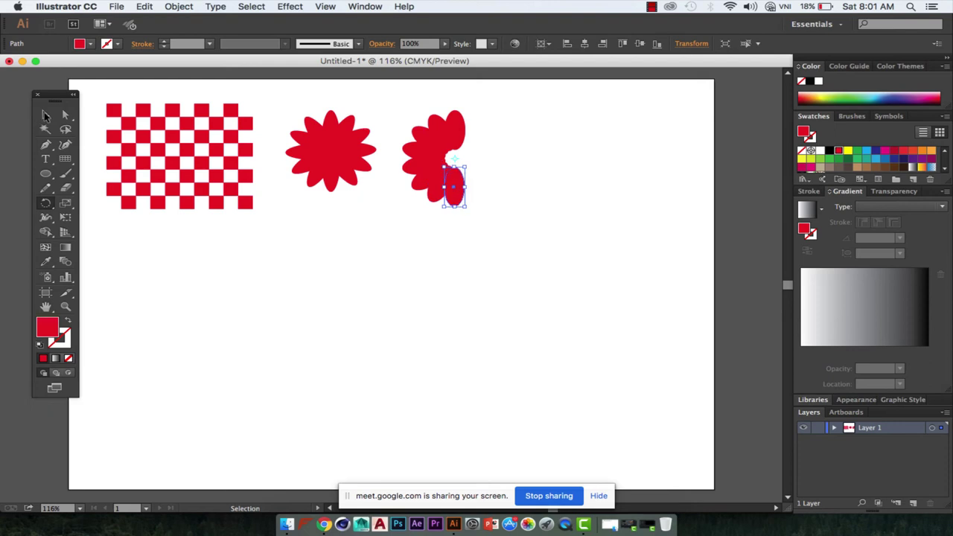
key(v)
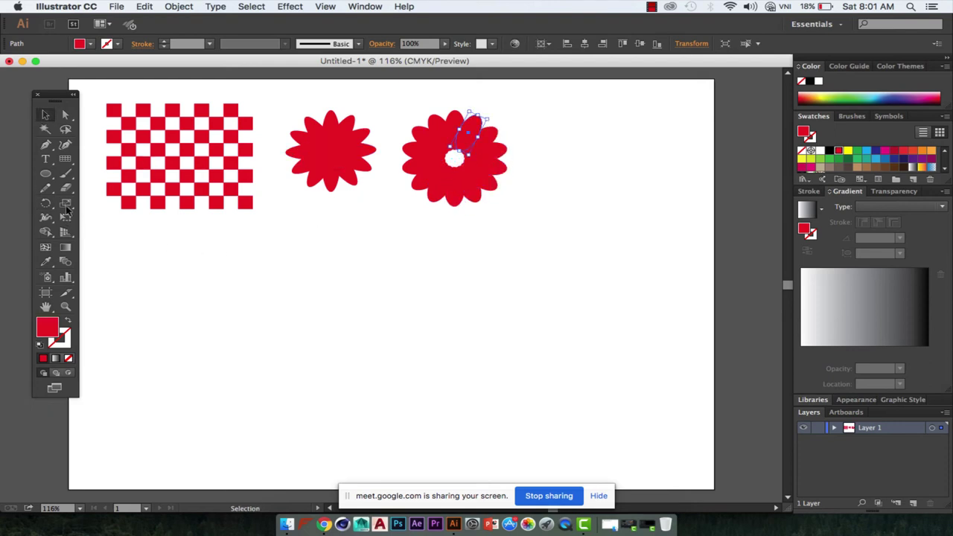
drag(65, 204, 119, 212)
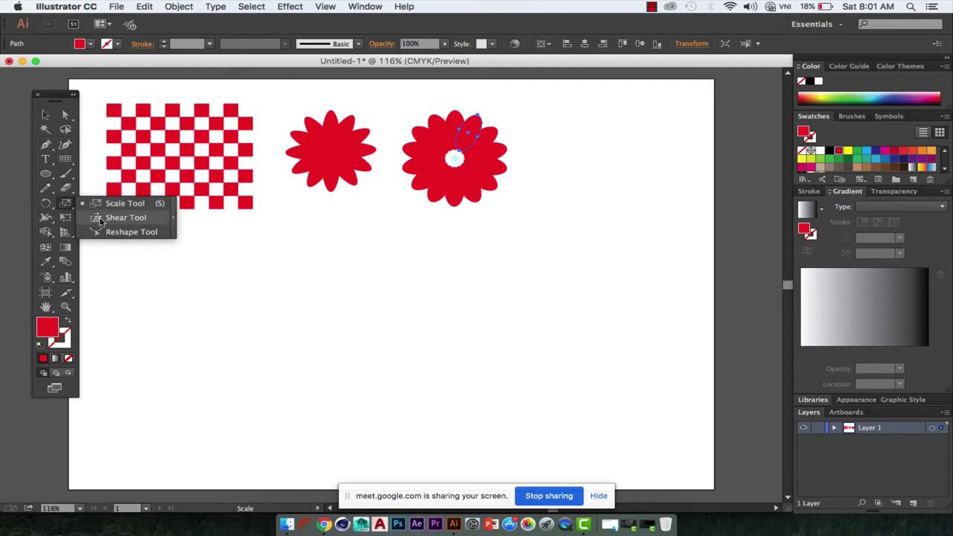
drag(46, 204, 117, 222)
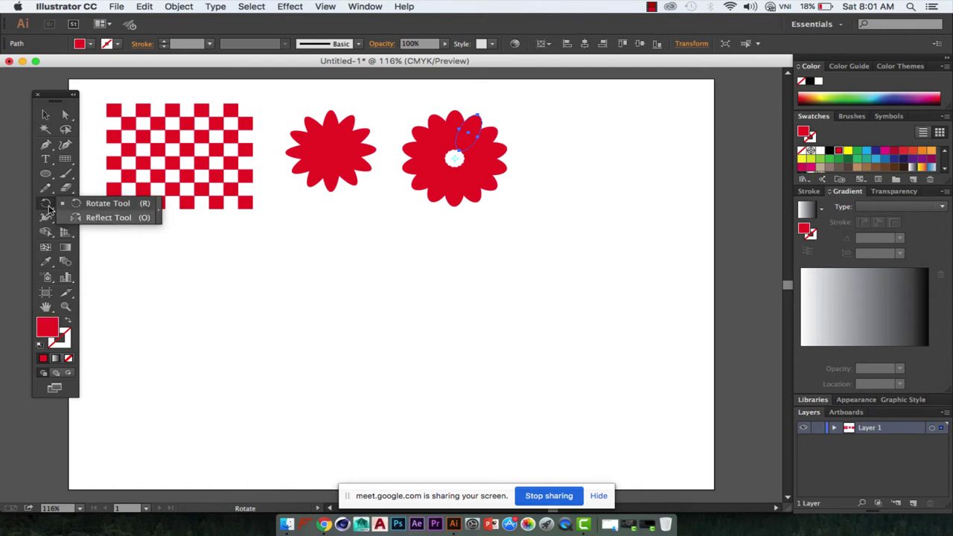
drag(64, 206, 206, 251)
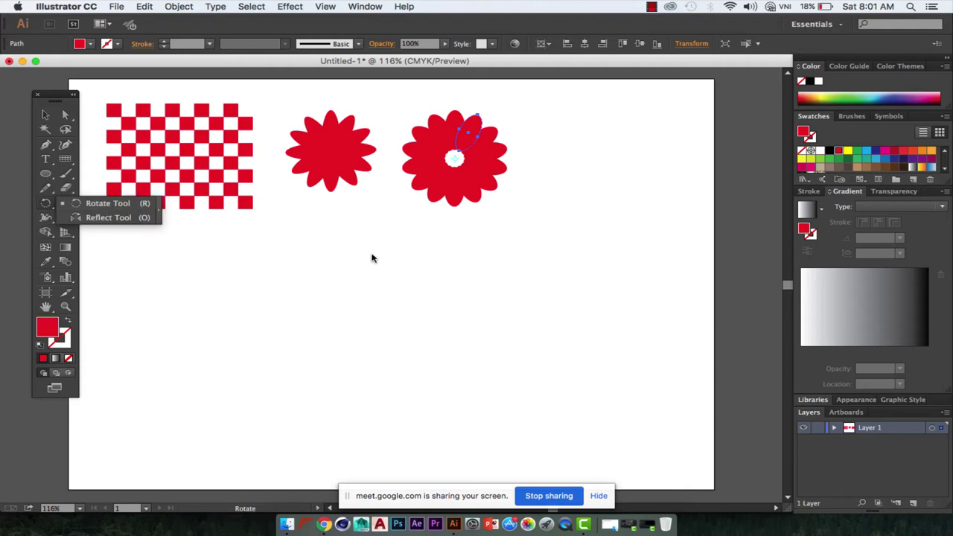
Step: Draw a large ellipse below the checkerboard and swap its fill and stroke, leaving a red outline without fill
key(l)
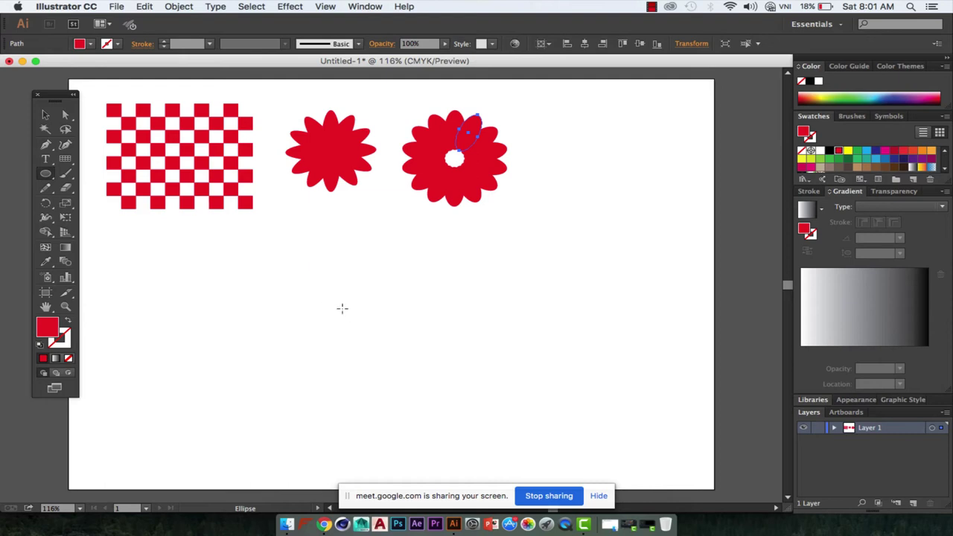
key(space)
drag(351, 316, 419, 270)
drag(210, 208, 361, 344)
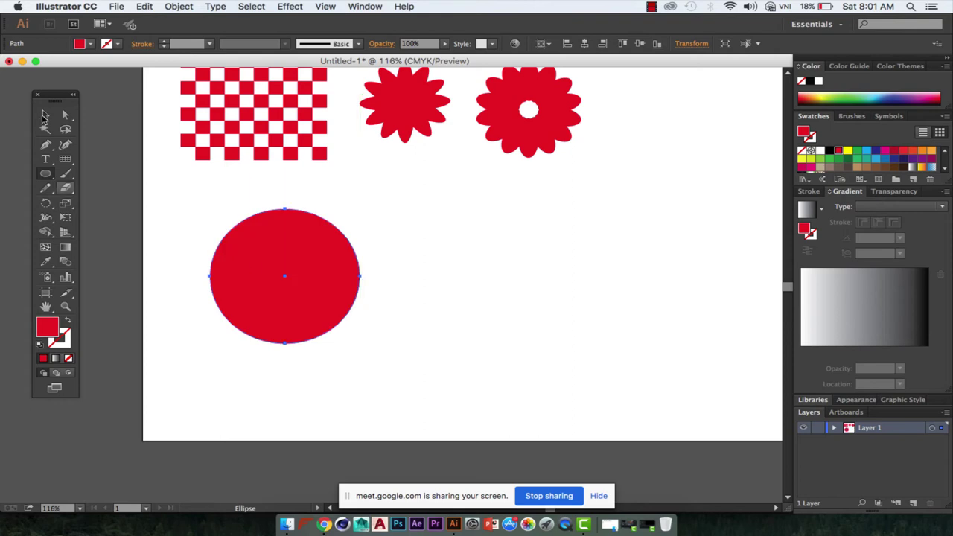
click(44, 116)
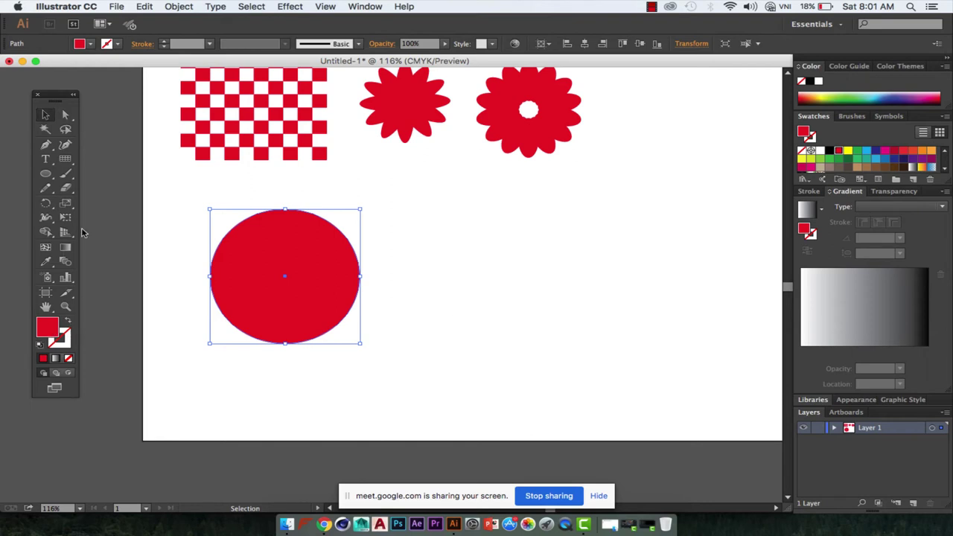
key(shift+x)
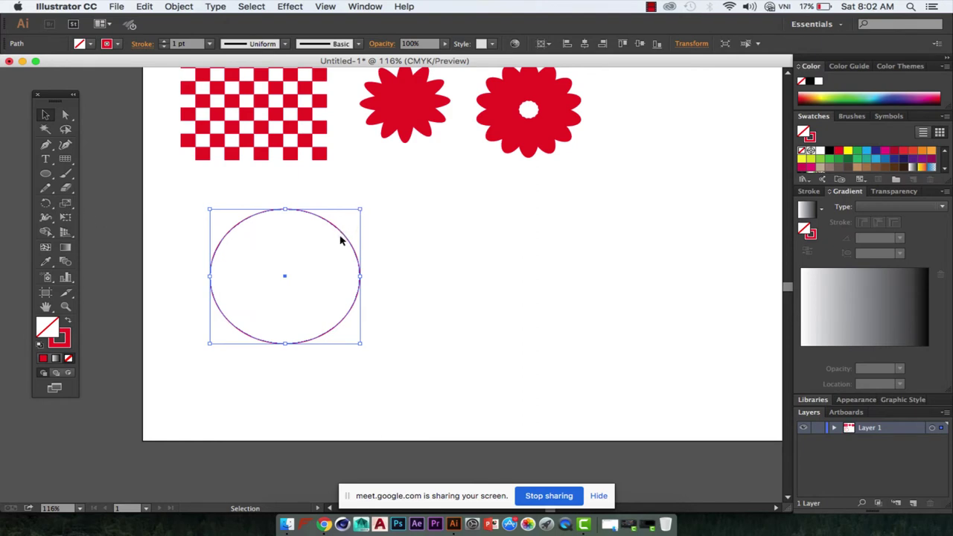
Step: Try scaling the outlined ellipse down about its centre with its bounding box, and undo the scaling
mouse_move(361, 217)
mouse_down()
mouse_move(365, 206)
mouse_move(353, 233)
mouse_move(355, 224)
mouse_move(366, 236)
mouse_up()
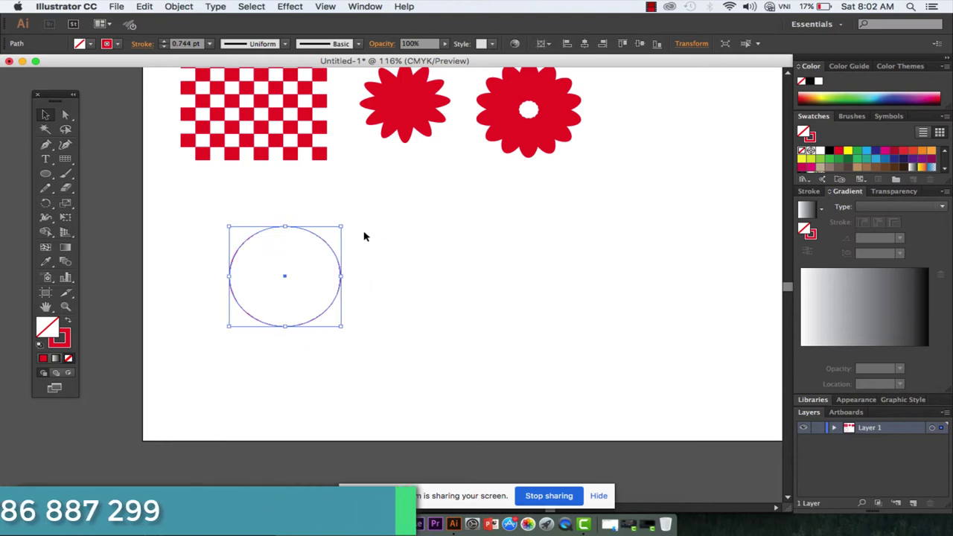
key(super+z)
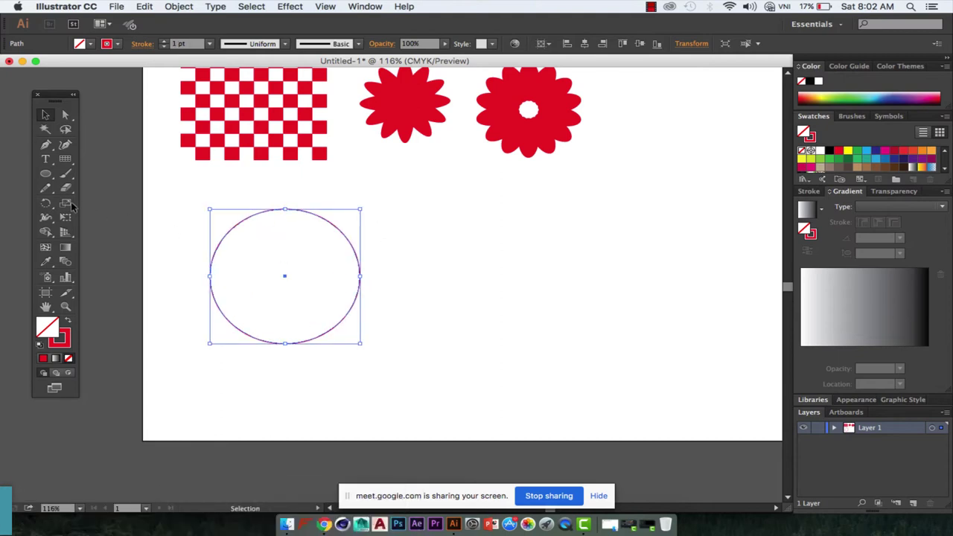
Step: Create a proportionally smaller copy of the ellipse about its centre and repeat it until concentric rings reach the middle
key(s)
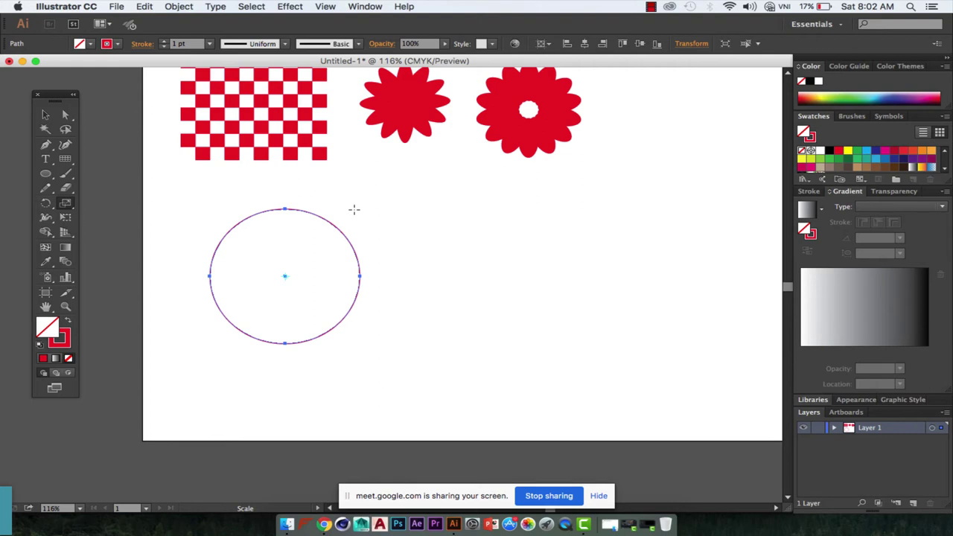
drag(353, 209, 354, 213)
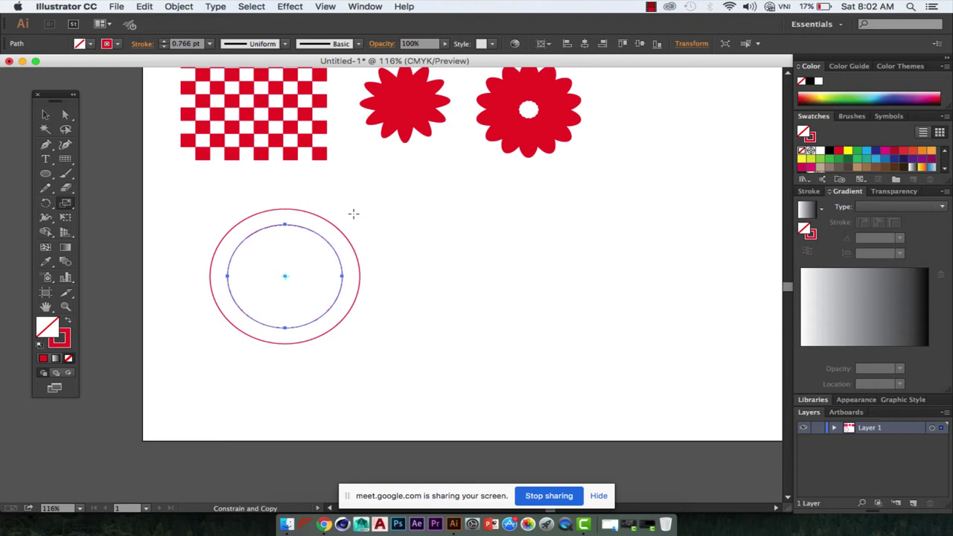
key(v)
key(ctrl+d)
key(ctrl+d)
key(ctrl+d)
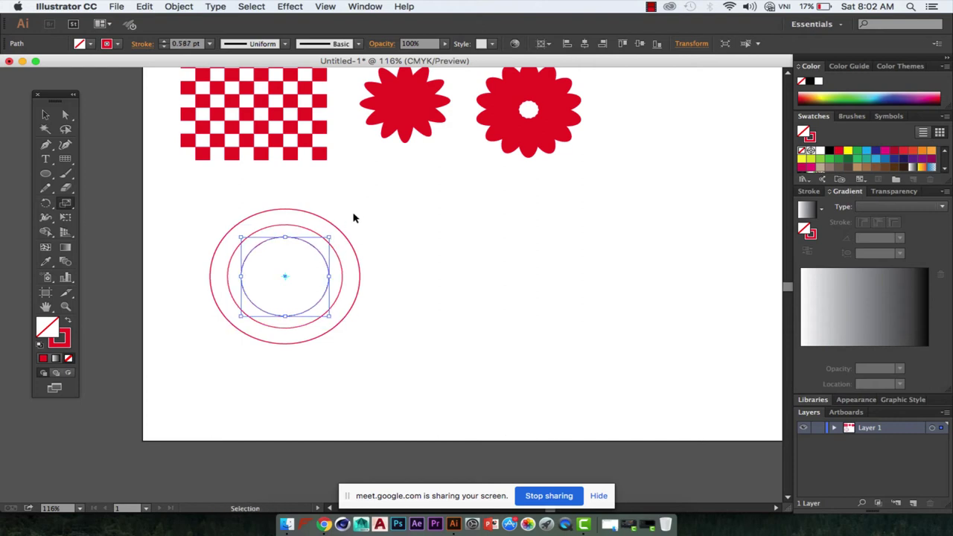
key(ctrl+d)
key(ctrl+d)
key(ctrl+d)
key(ctrl+d)
key(ctrl+d)
key(ctrl+d)
key(ctrl+d)
key(ctrl+d)
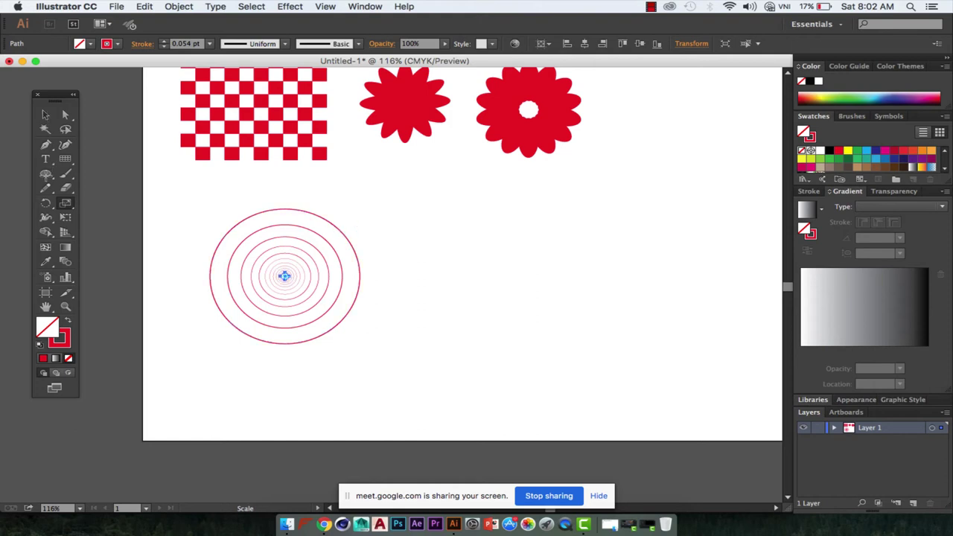
Step: Draw an upright five-pointed star outline right of the rings and nest repeated, proportionally smaller copies of it about its centre
drag(45, 173, 97, 230)
drag(498, 268, 543, 328)
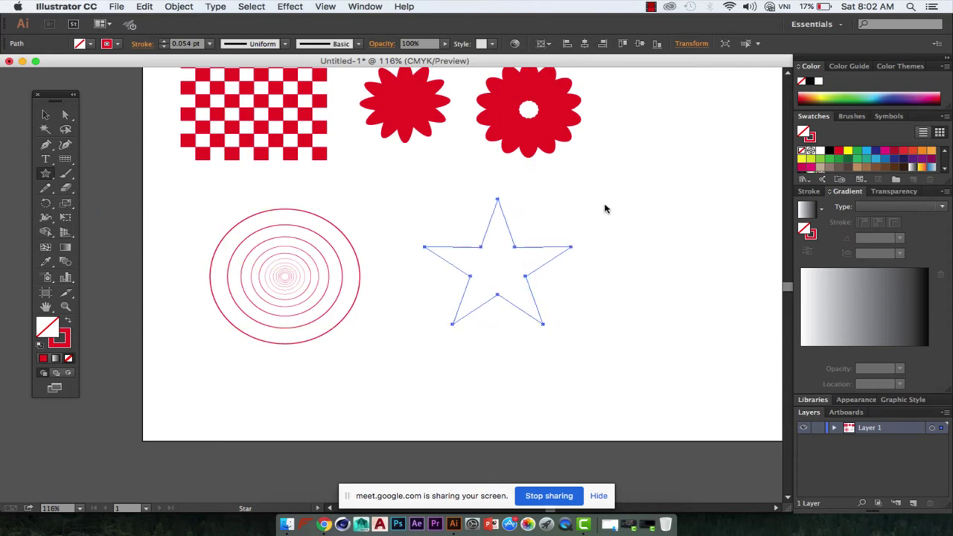
key(s)
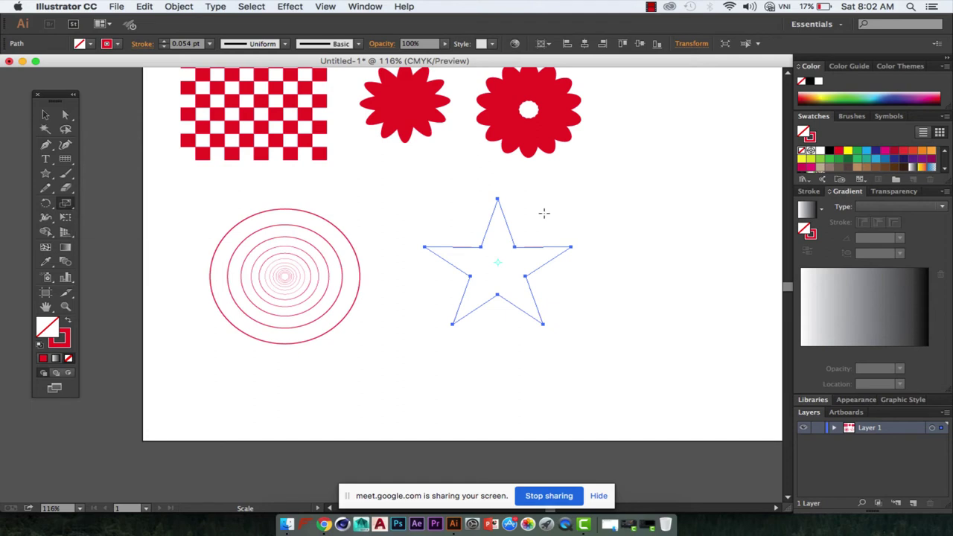
drag(544, 216, 573, 178)
key(super+d)
key(super+d)
key(super+d)
key(super+d)
key(super+d)
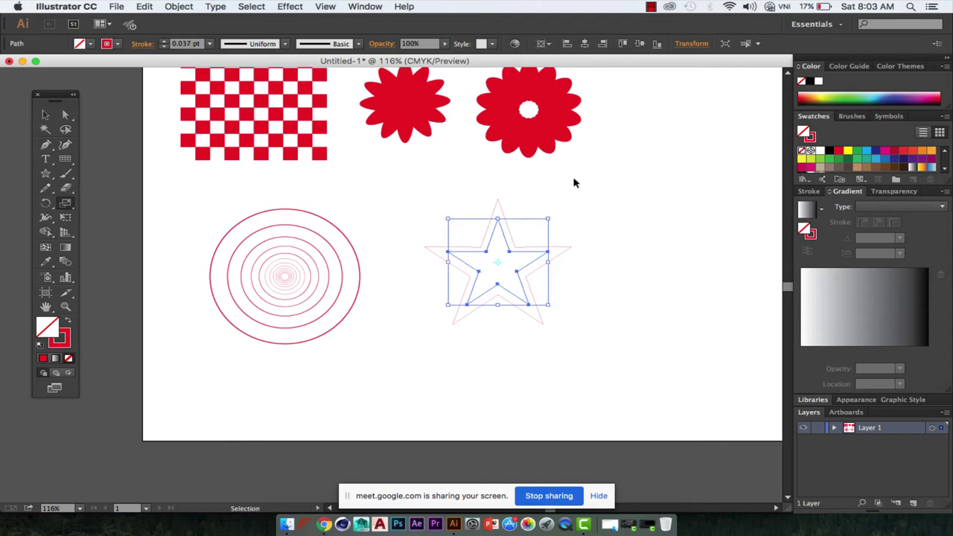
Step: Draw a smaller five-pointed star pointing sideways to the right of the nested stars and fill it green
scroll(570, 243, right, 3)
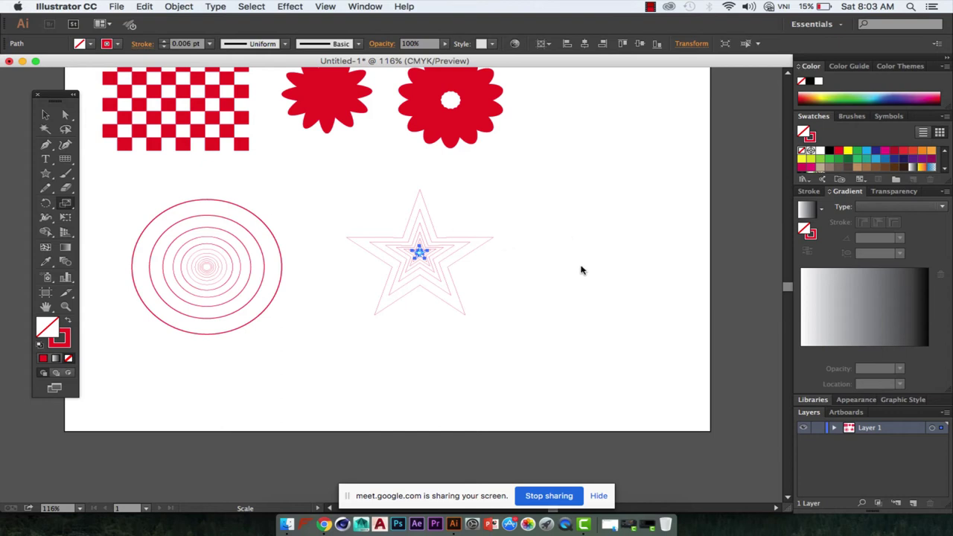
drag(569, 236, 583, 281)
click(830, 160)
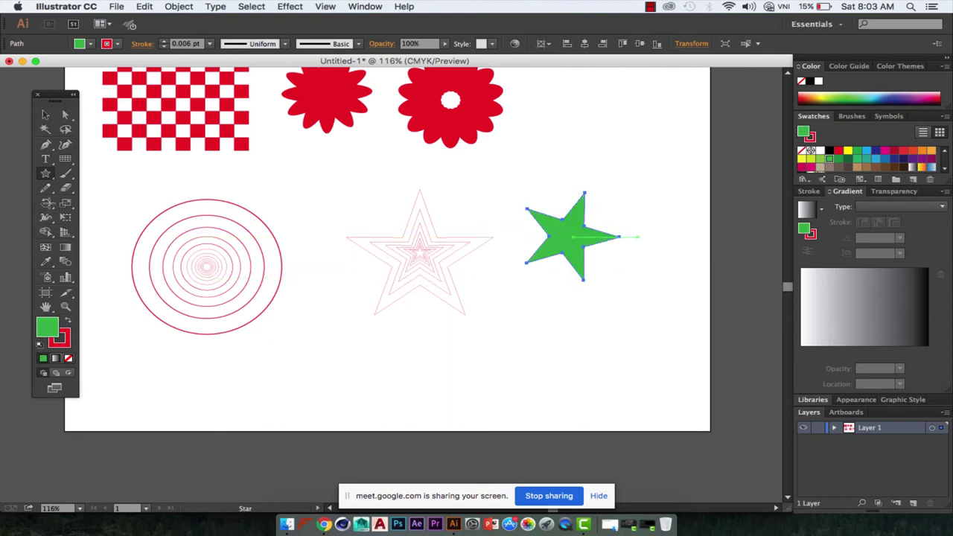
Step: Create a mirrored copy of the green star across a vertical axis through its right-hand tip
drag(46, 202, 90, 220)
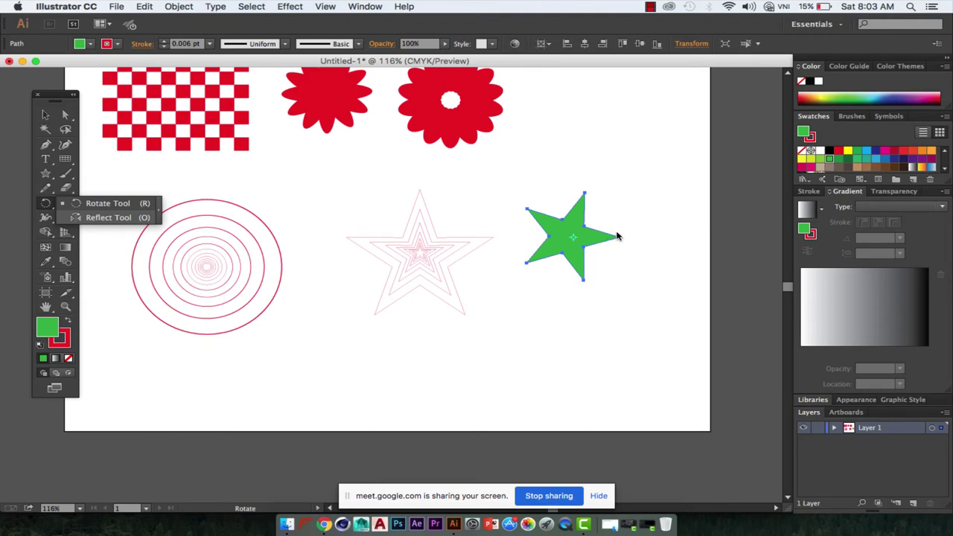
key(o)
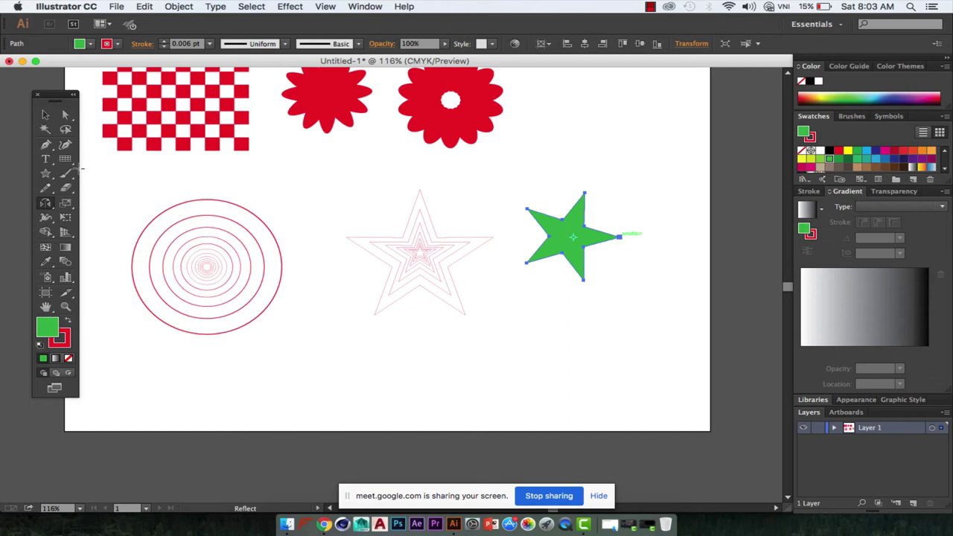
key(Return)
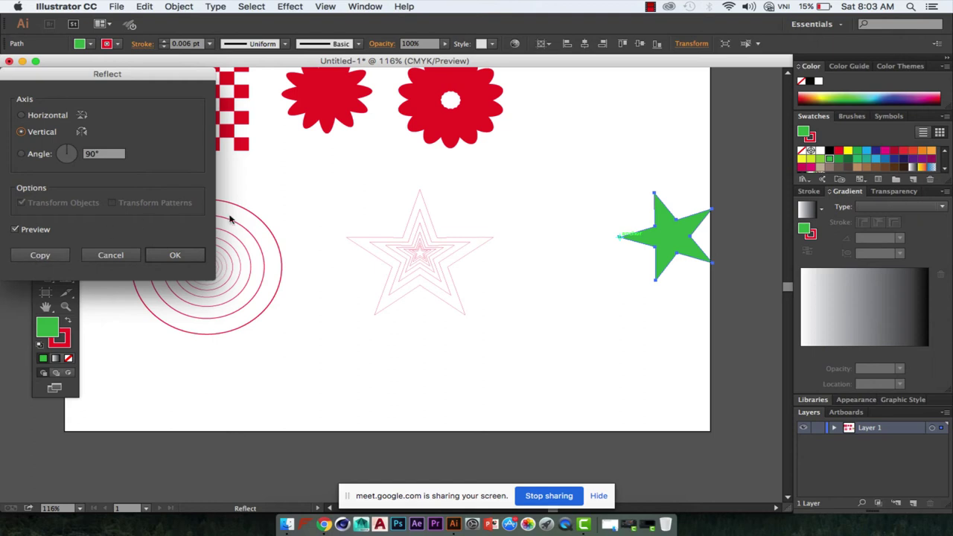
key(alt+Return)
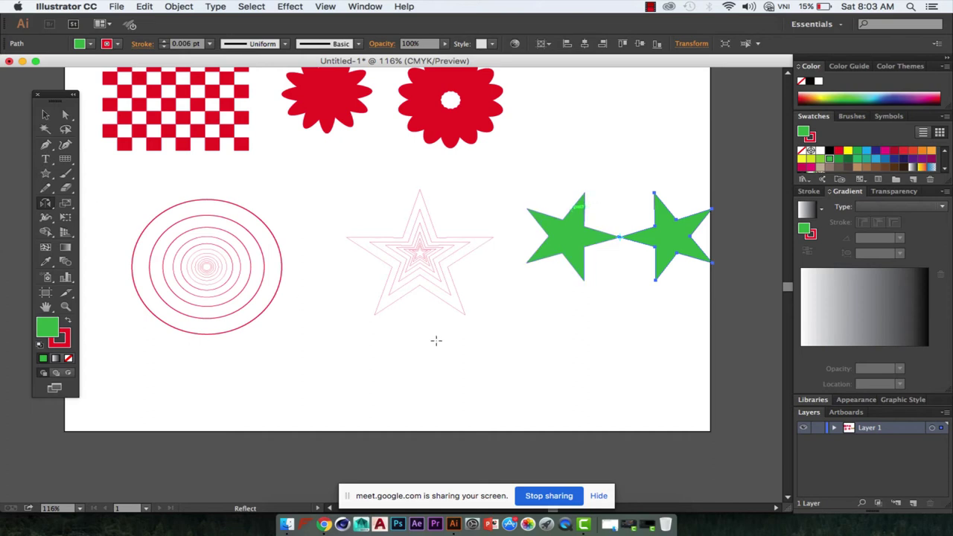
Step: Add the point text THAYTUVLOG below the stars and finish text editing
key(t)
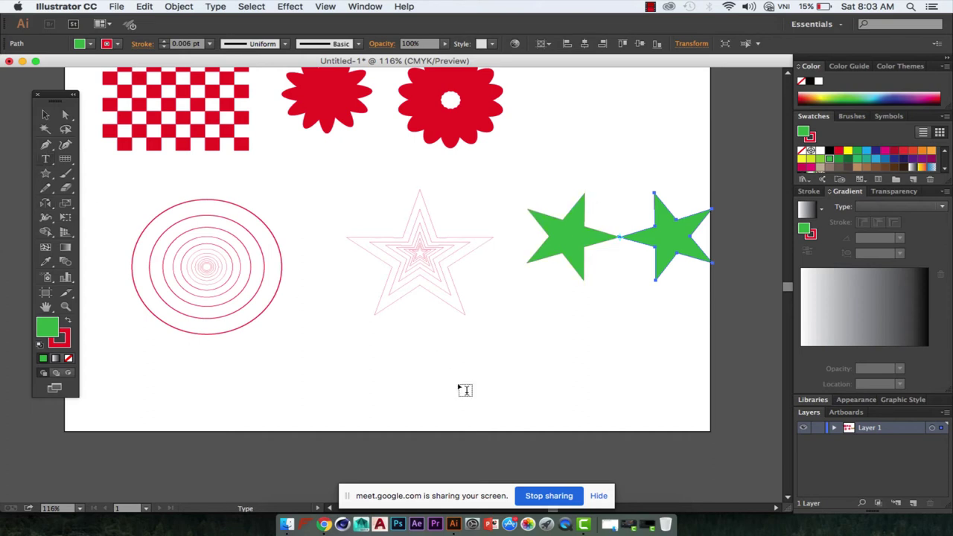
click(458, 382)
text(THAYTUVLOG)
click(507, 343)
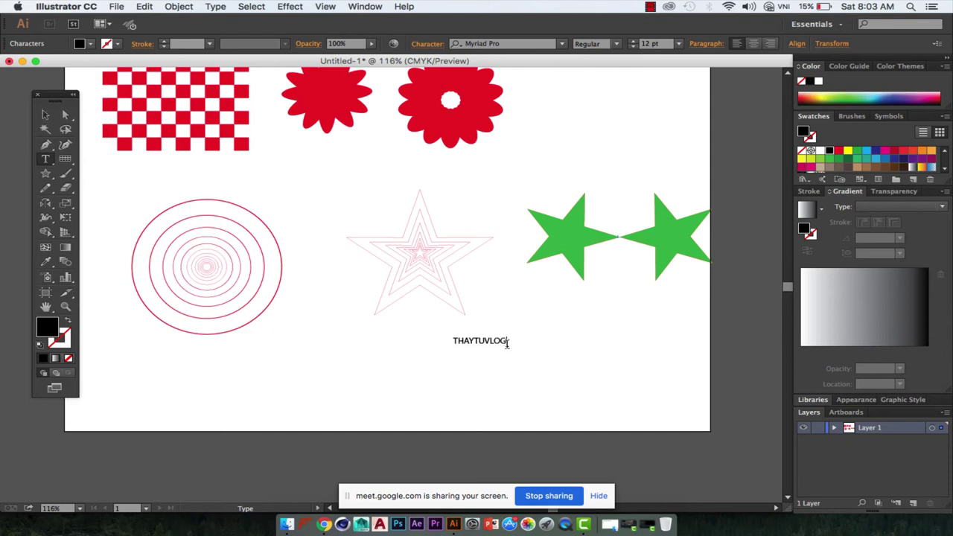
key(Escape)
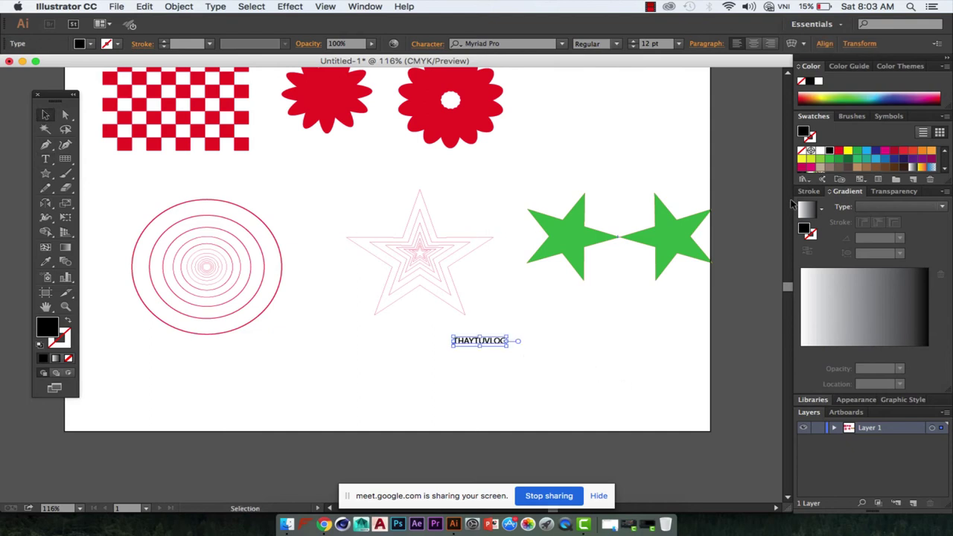
Step: Enlarge the THAYTUVLOG text to about 38 pt and fill it red
drag(508, 346, 620, 364)
click(838, 150)
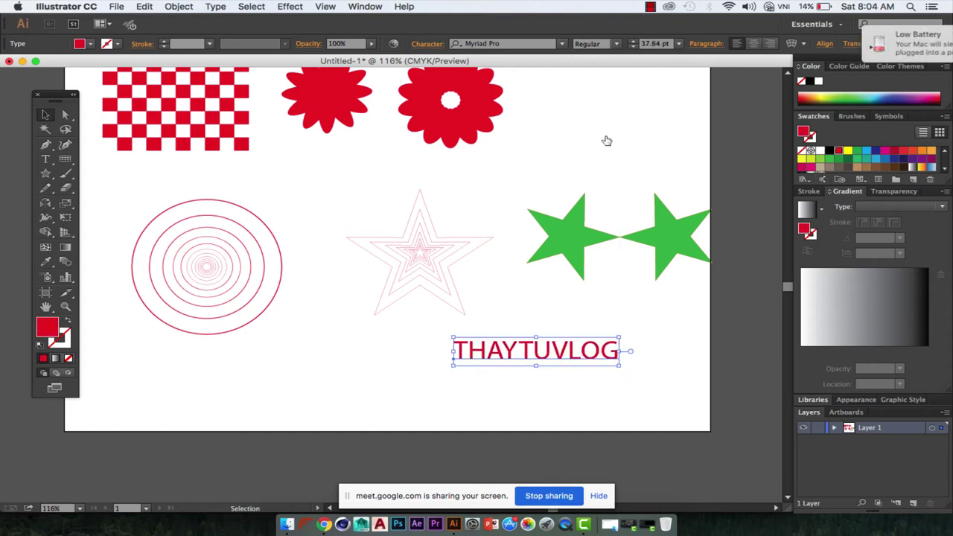
Step: Set the font style of the THAYTUVLOG text to Bold
click(616, 44)
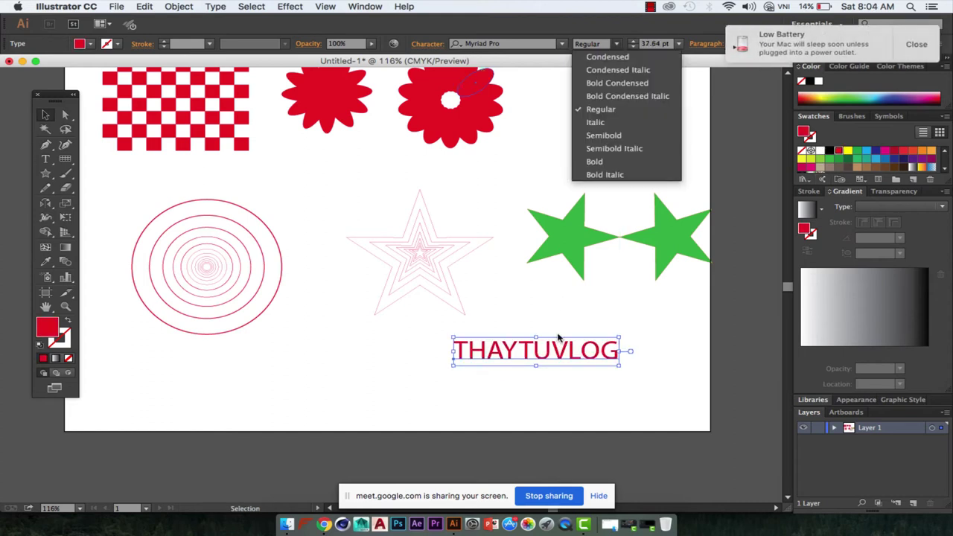
key(Down)
key(Down)
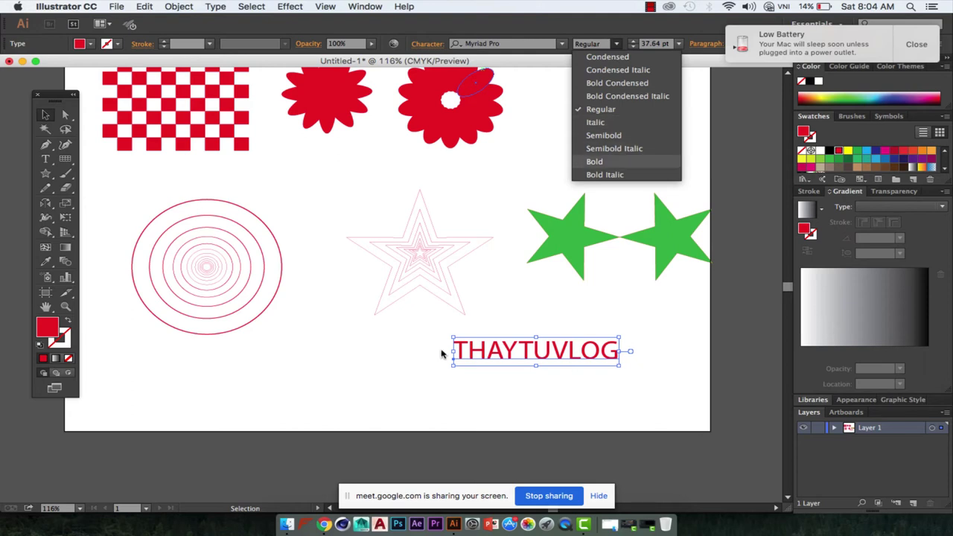
key(Return)
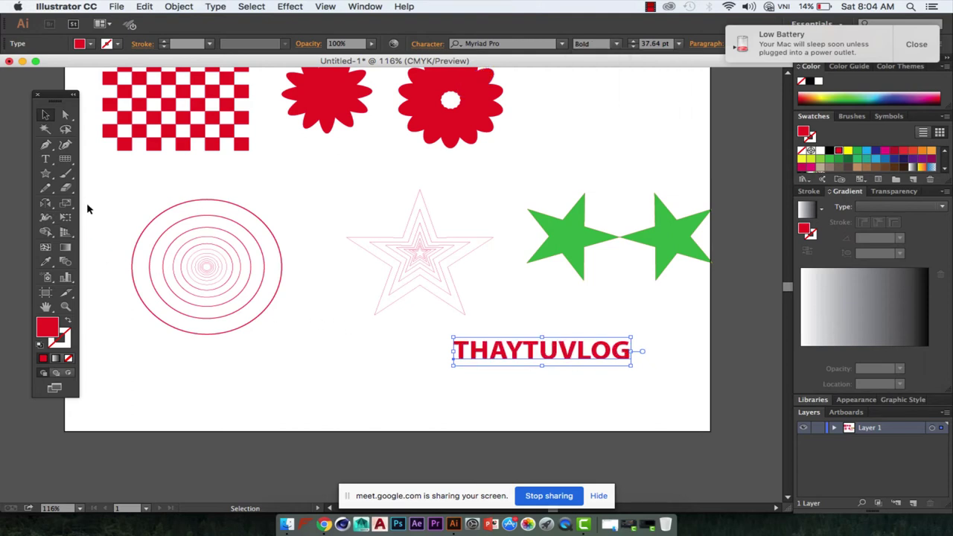
Step: Create a reflected copy of the THAYTUVLOG text across a horizontal axis through its baseline
drag(45, 203, 88, 216)
click(531, 363)
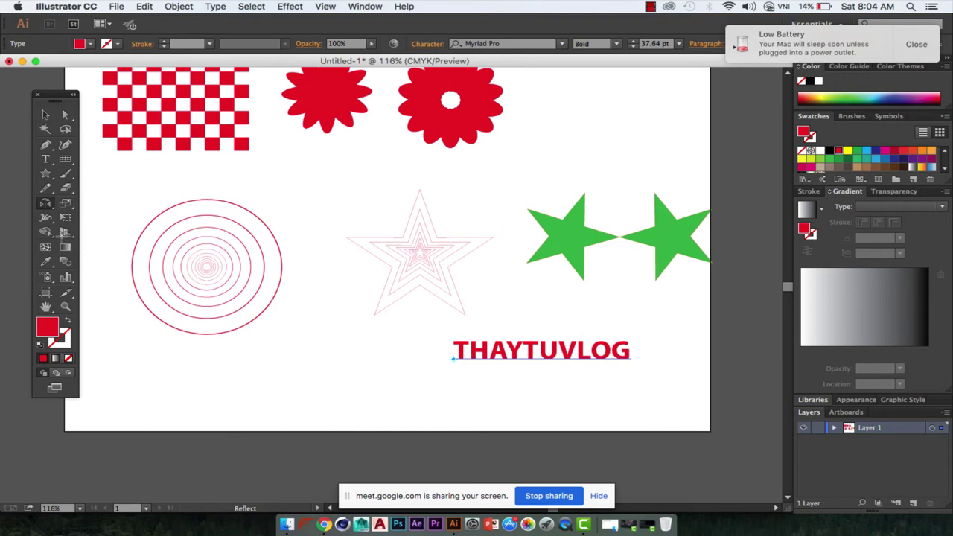
key(Return)
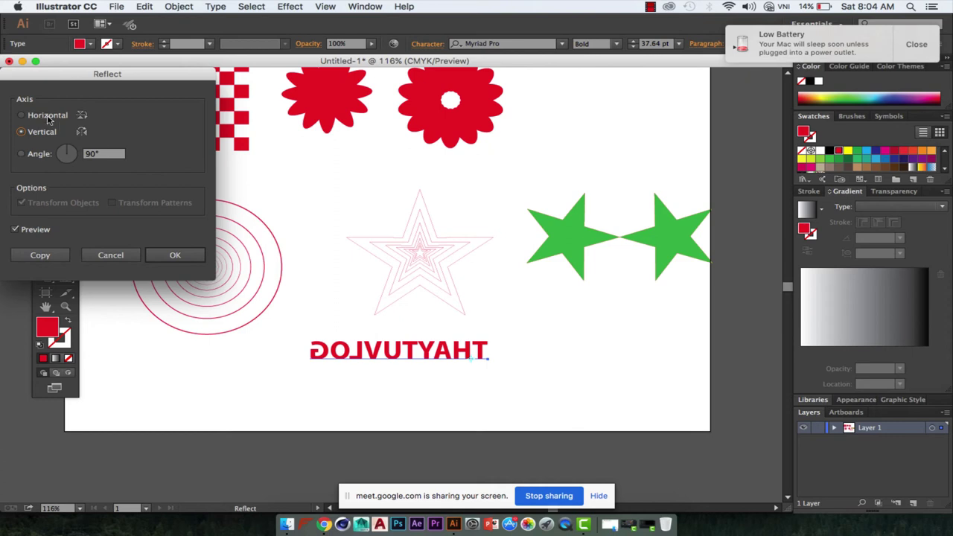
click(44, 258)
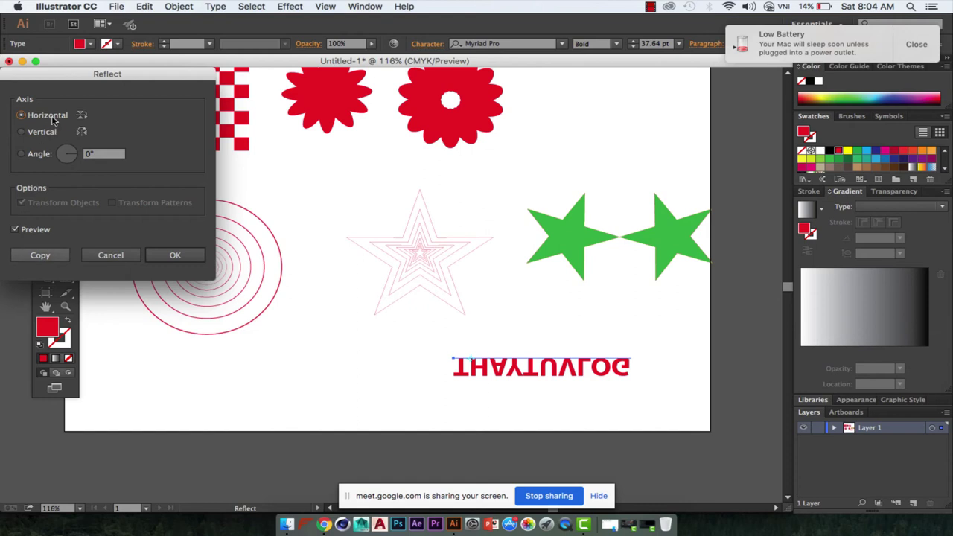
click(40, 255)
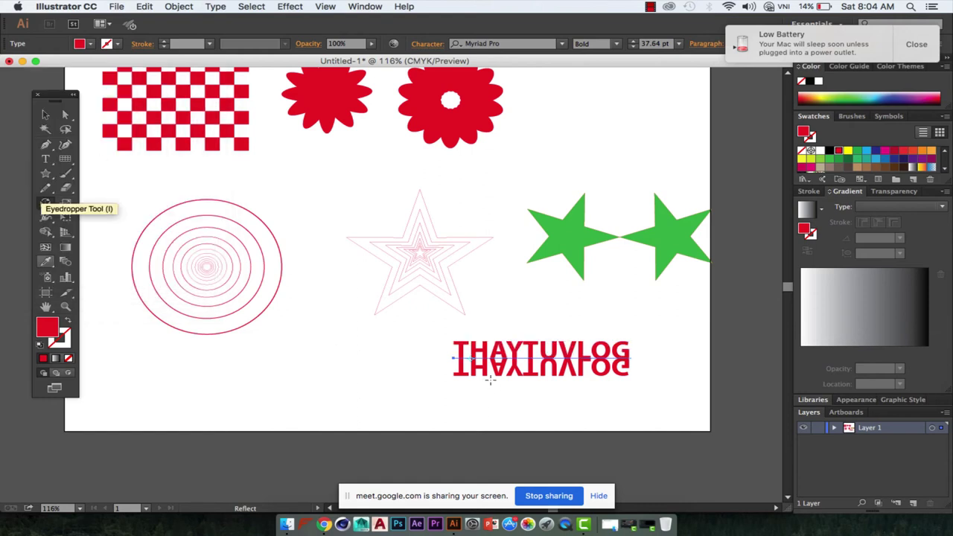
key(v)
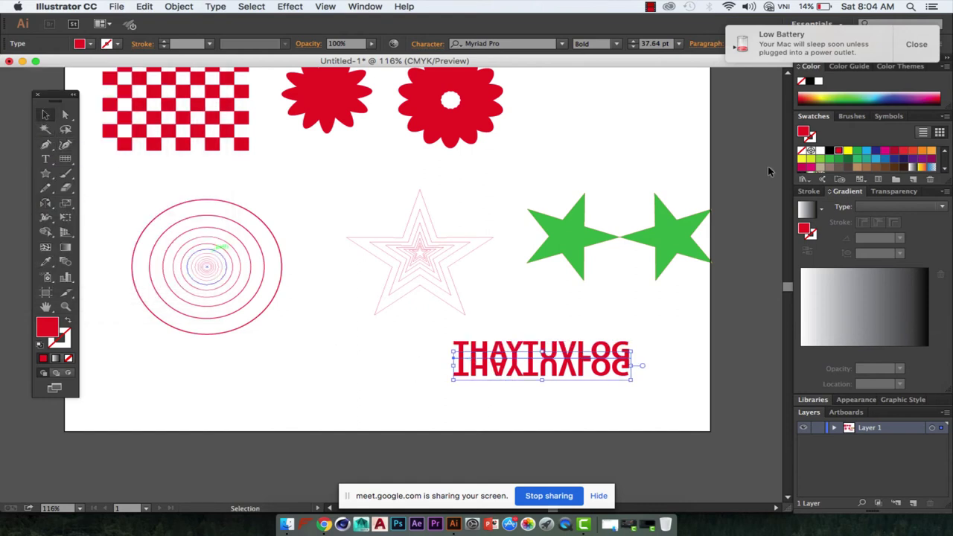
Step: Lower the opacity of the upside-down THAYTUVLOG copy to 33%
click(612, 139)
key(super+z)
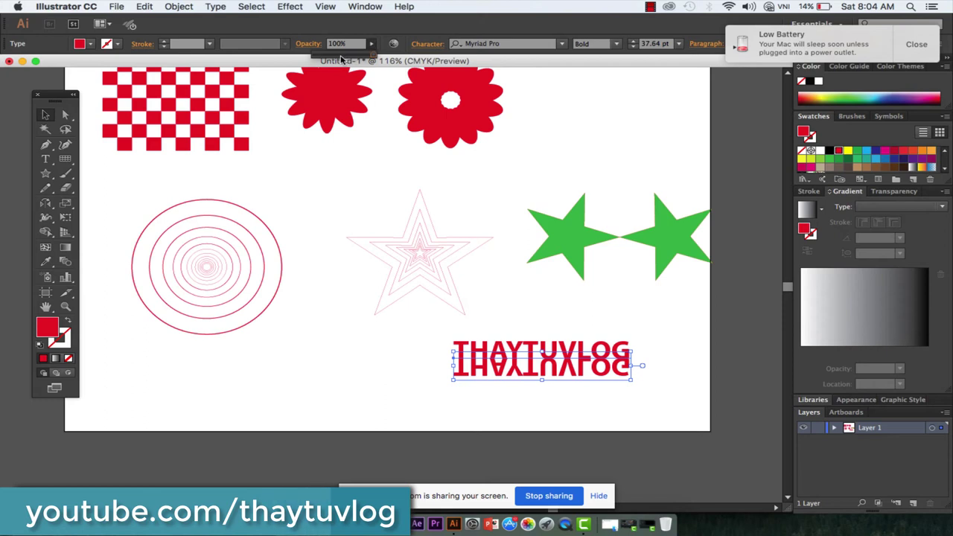
click(341, 57)
drag(341, 58, 338, 60)
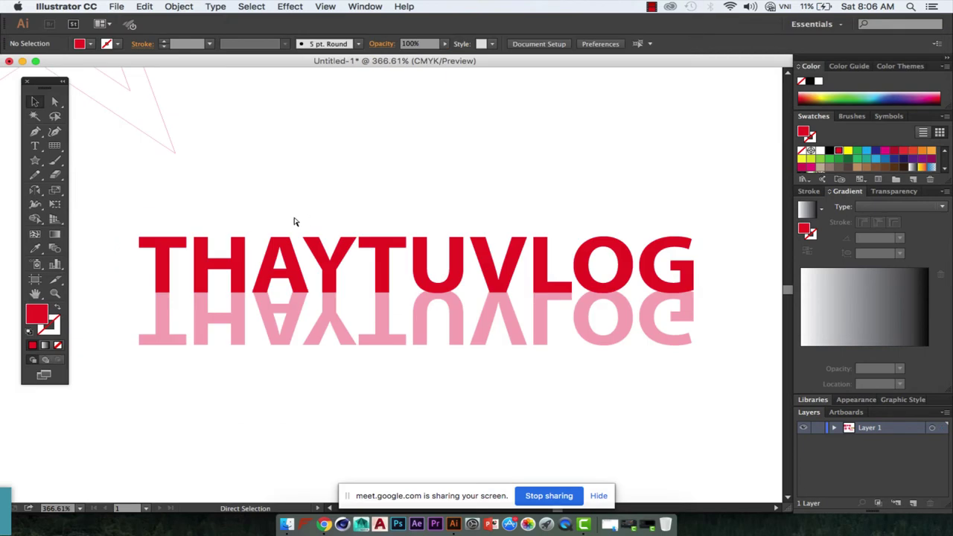
Step: Shear the faded upside-down text copy horizontally from its baseline so it slants toward the lower right
key(super+minus)
key(super+minus)
key(v)
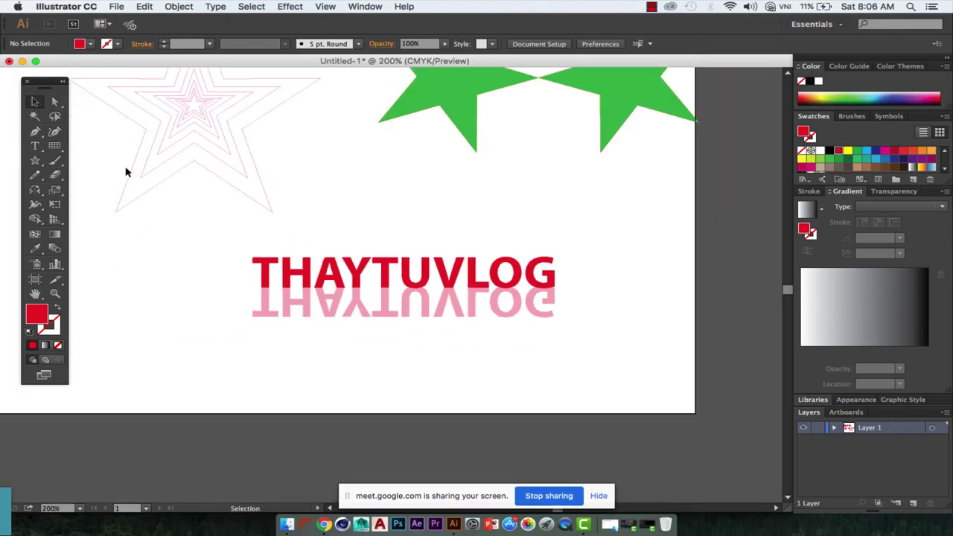
drag(35, 160, 73, 207)
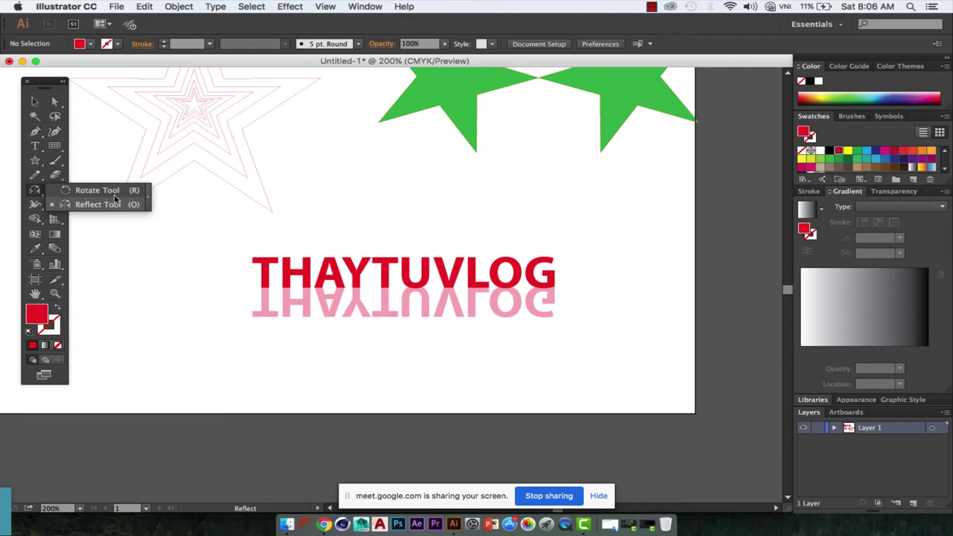
drag(55, 189, 117, 209)
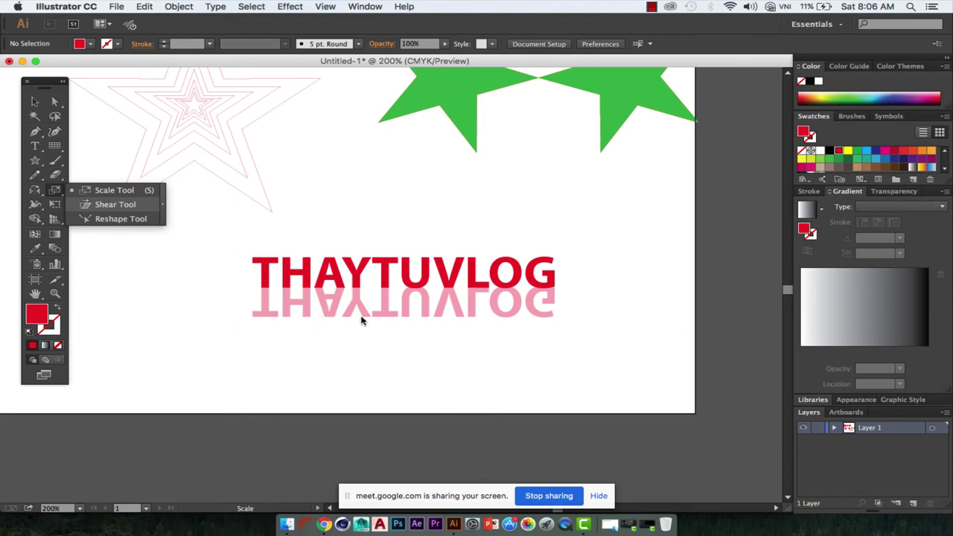
key(v)
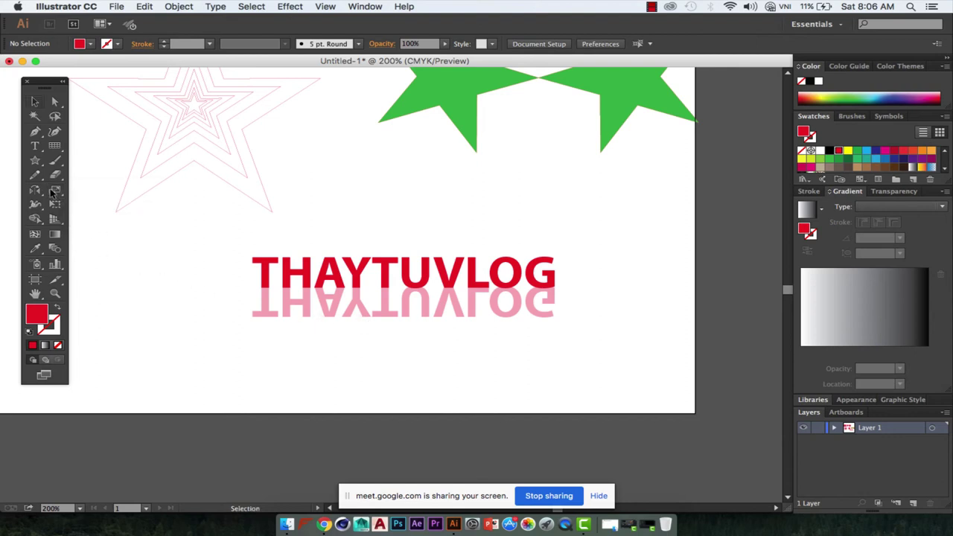
click(336, 317)
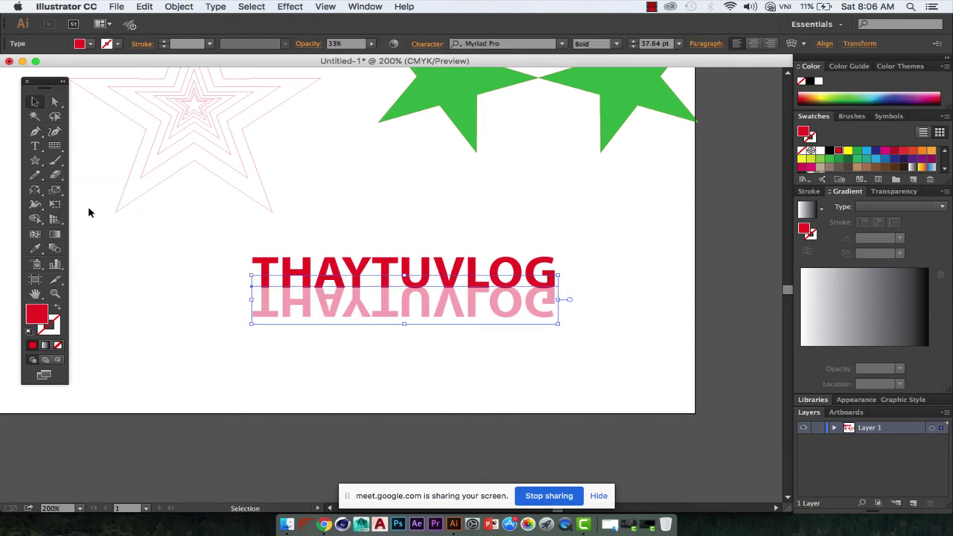
click(56, 191)
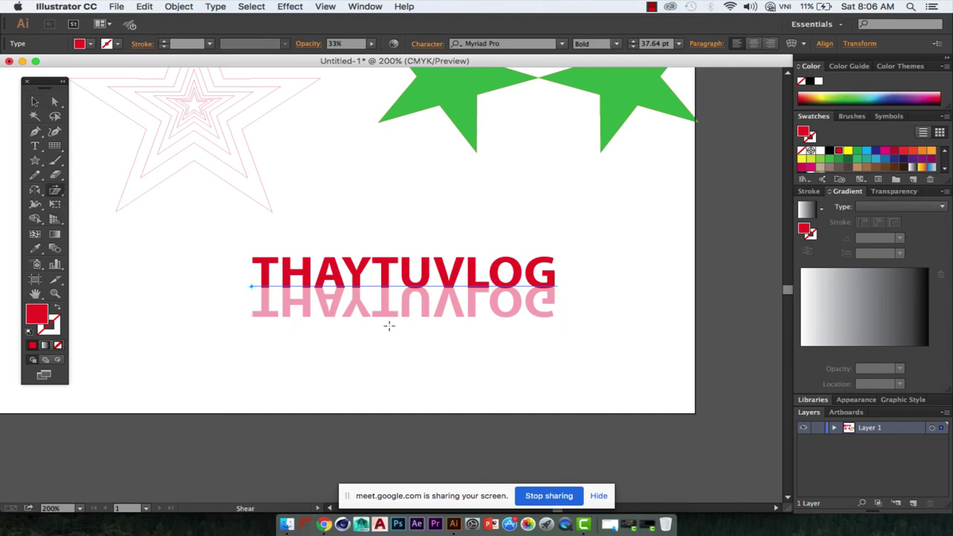
drag(393, 325, 305, 326)
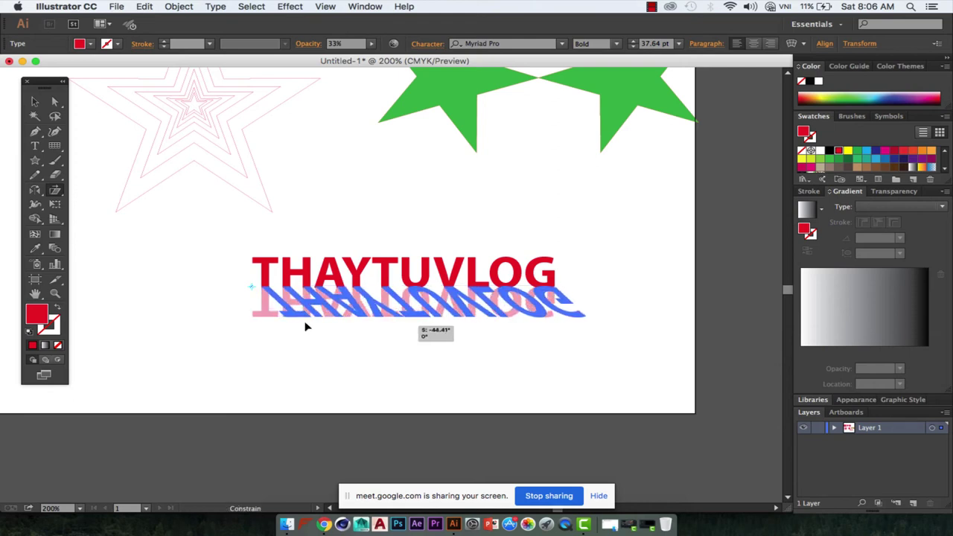
mouse_move(411, 324)
mouse_down()
mouse_move(428, 324)
mouse_move(311, 323)
mouse_move(421, 323)
mouse_up()
key(v)
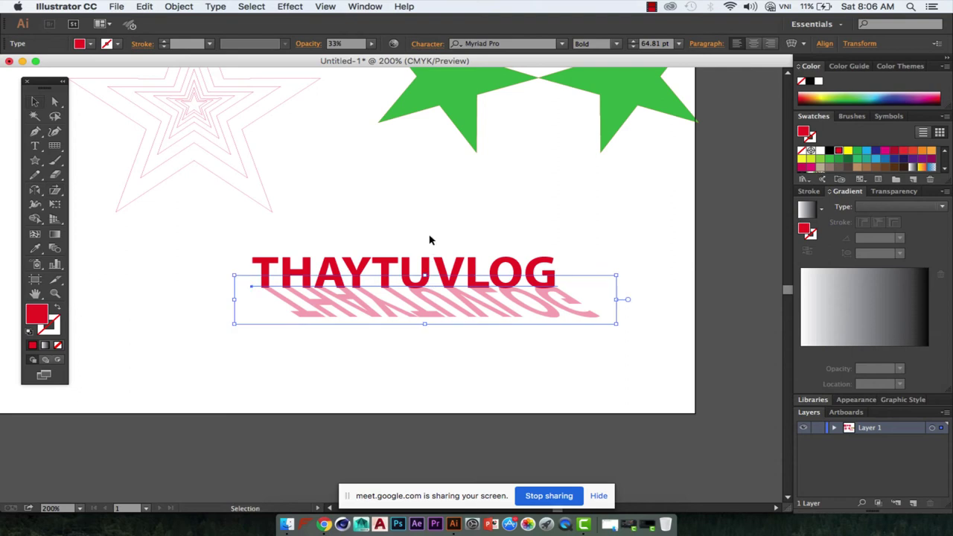
Step: Flip the slanted faded copy above its baseline and move it onto the original text so their baselines coincide
drag(424, 324, 577, 271)
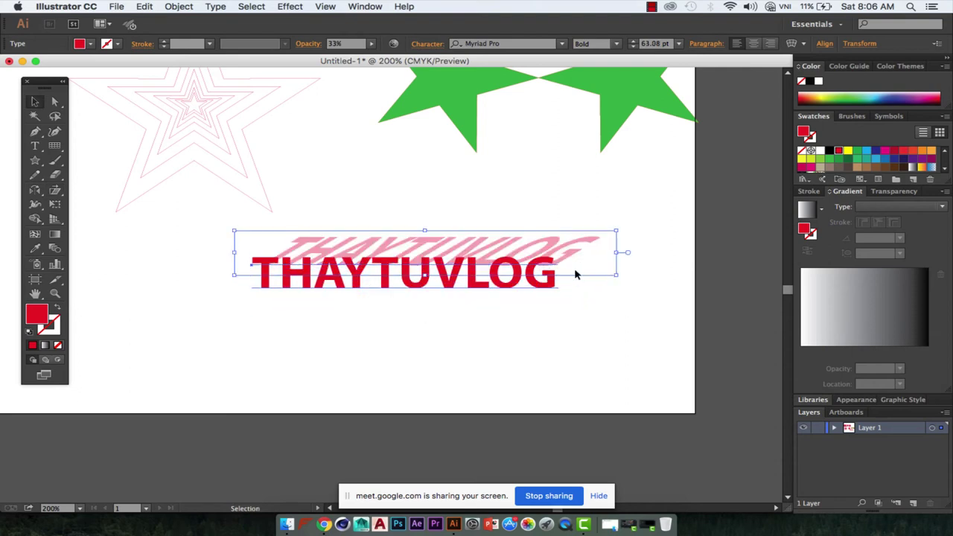
drag(646, 256, 661, 236)
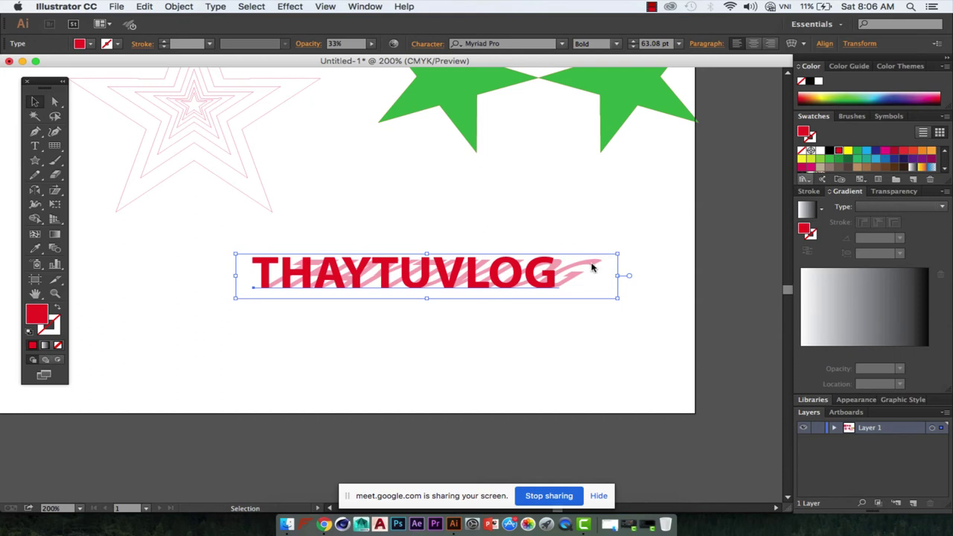
Step: Try a black fill on the slanted faded copy, undo it, and deselect the text
key(super+z)
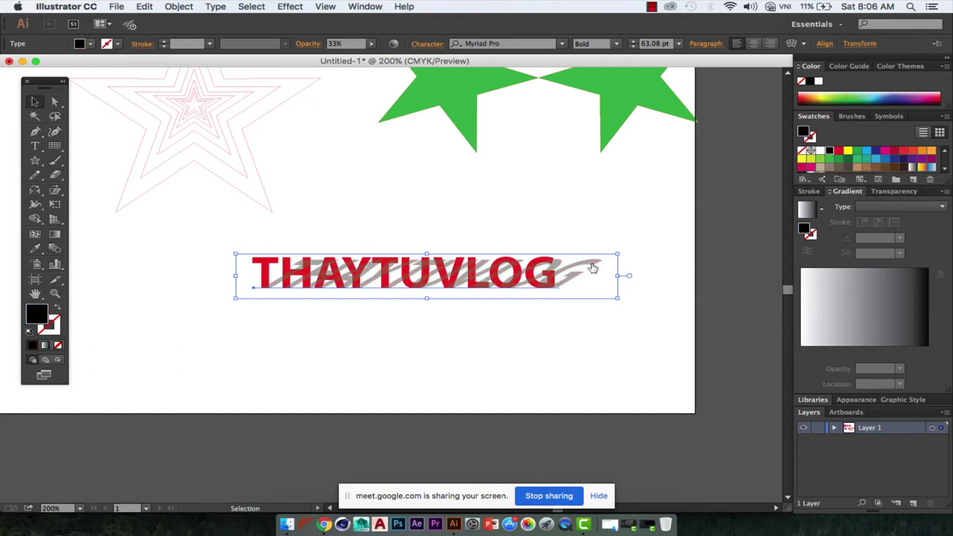
click(353, 129)
key(super+z)
key(super+z)
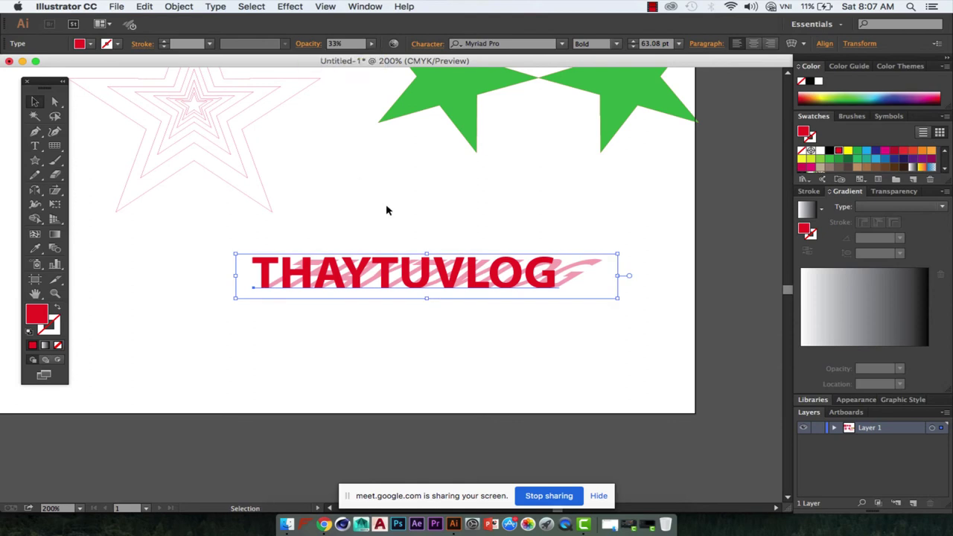
click(404, 223)
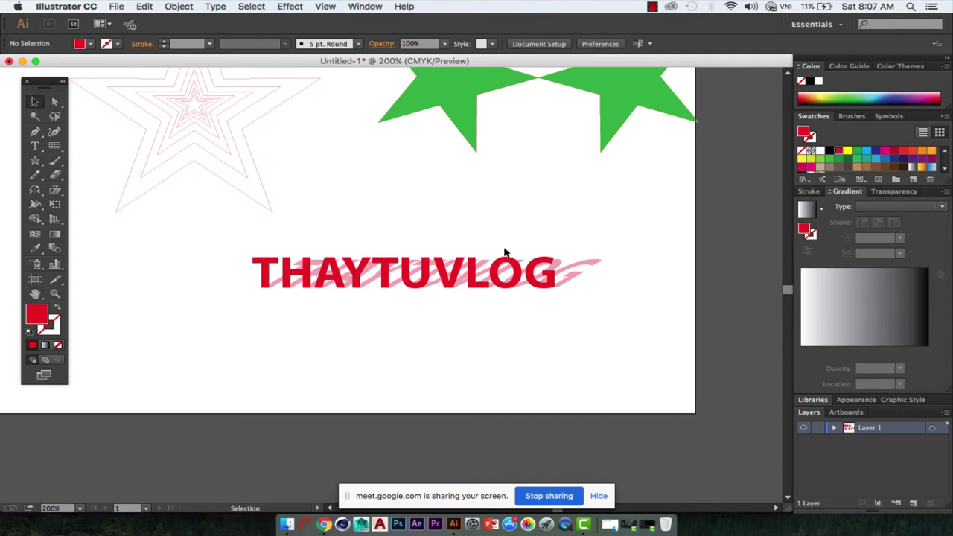
Step: Draw a red five-pointed star in the empty area below the concentric circles
drag(78, 257, 289, 286)
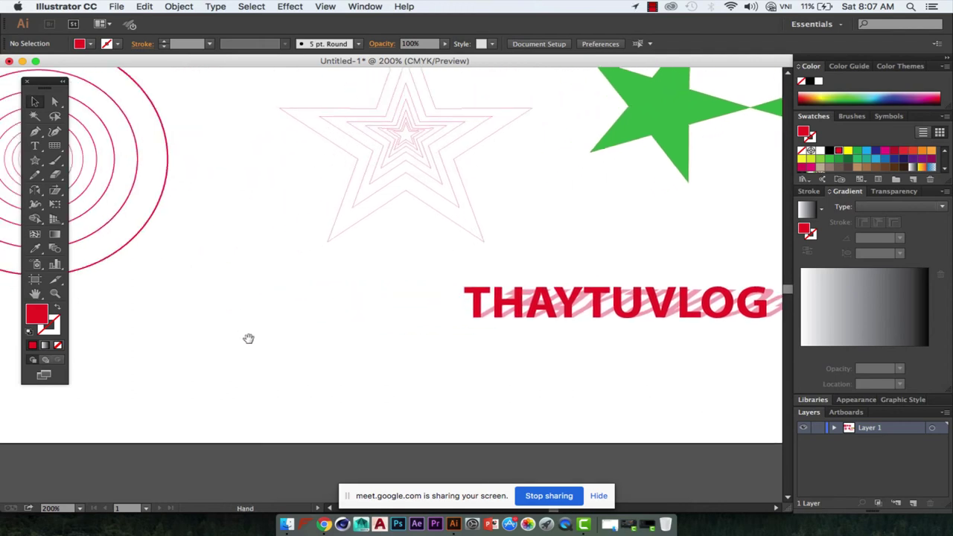
drag(201, 386, 261, 363)
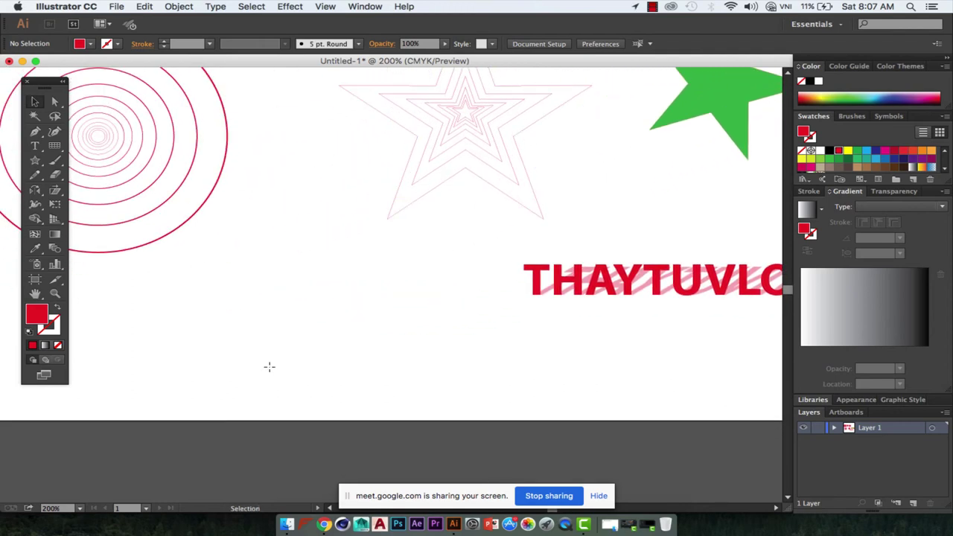
click(35, 161)
drag(228, 304, 277, 363)
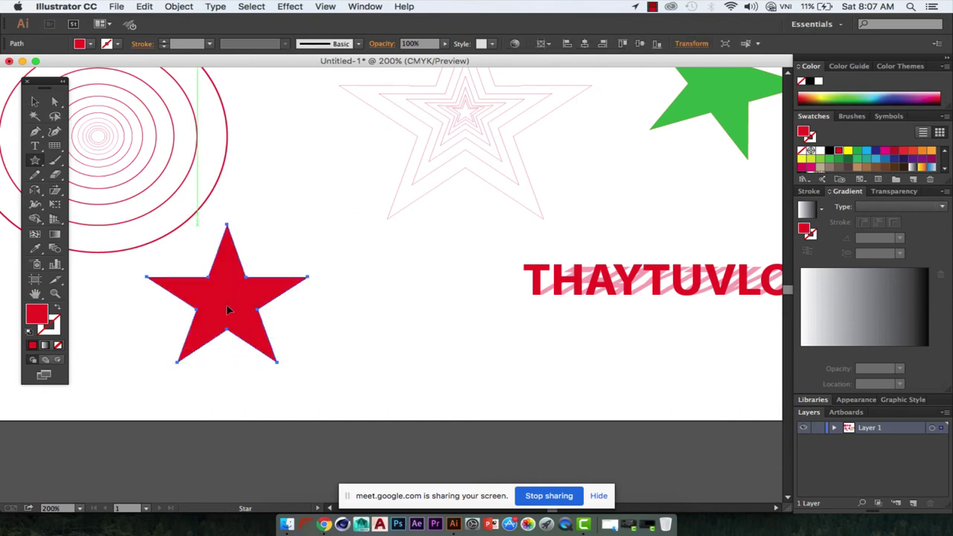
key(v)
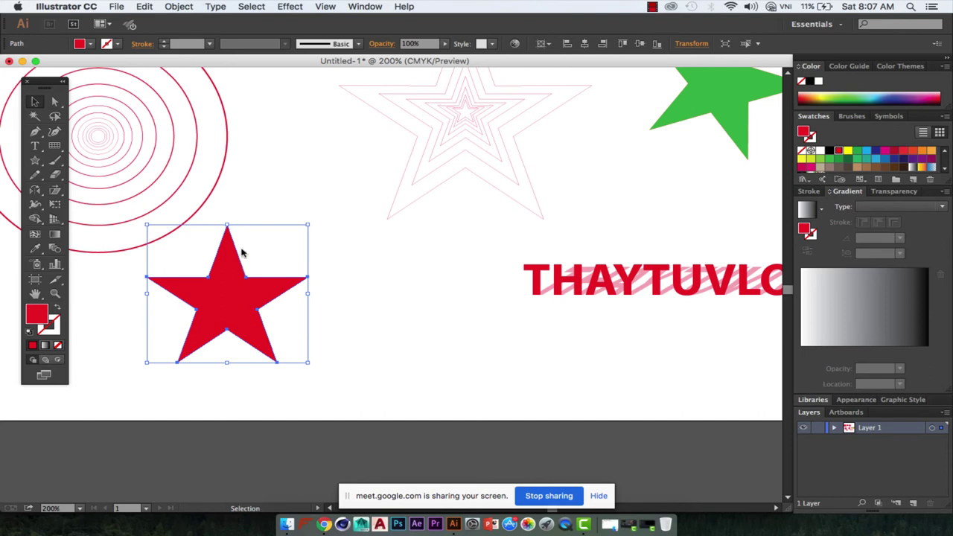
Step: Try shearing the red star about its center, and undo the distortion
key(s)
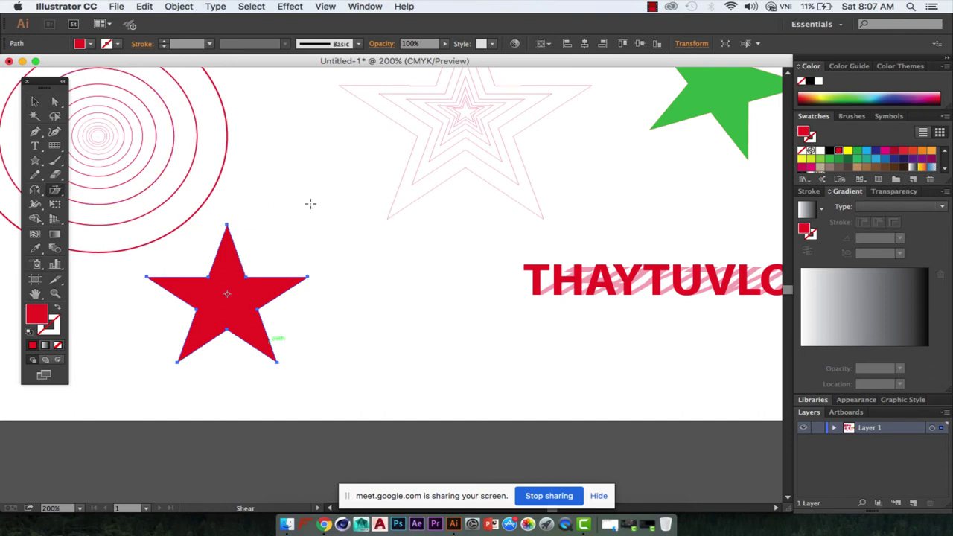
mouse_move(310, 203)
mouse_down()
mouse_move(270, 204)
mouse_move(310, 203)
mouse_up()
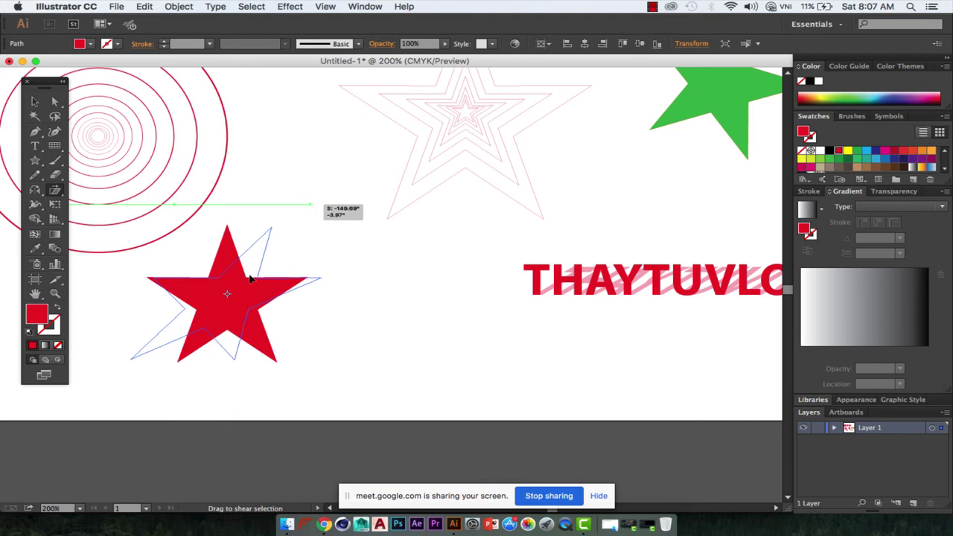
key(super+z)
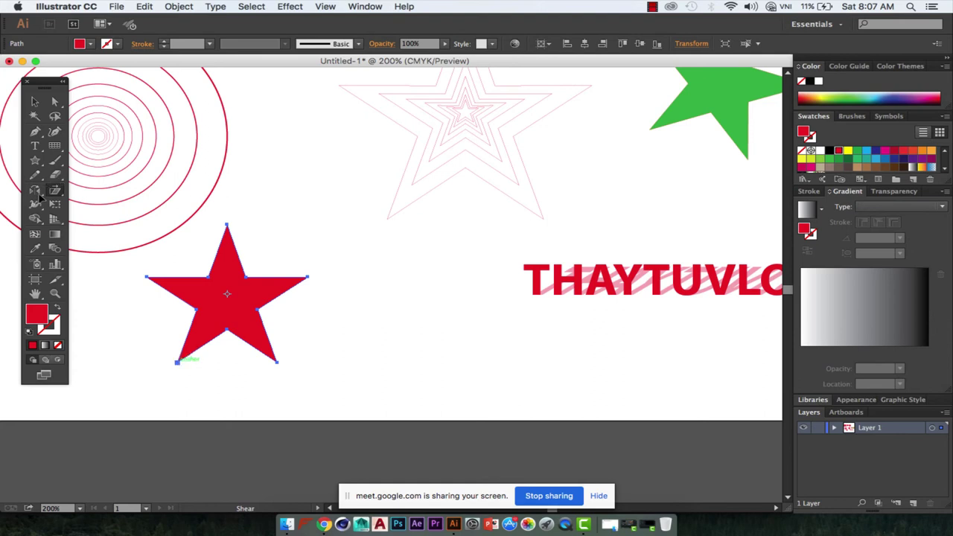
Step: Create a sheared copy of the red star, slanted horizontally to the right about its lower-left tip
click(177, 362)
drag(355, 206, 279, 213)
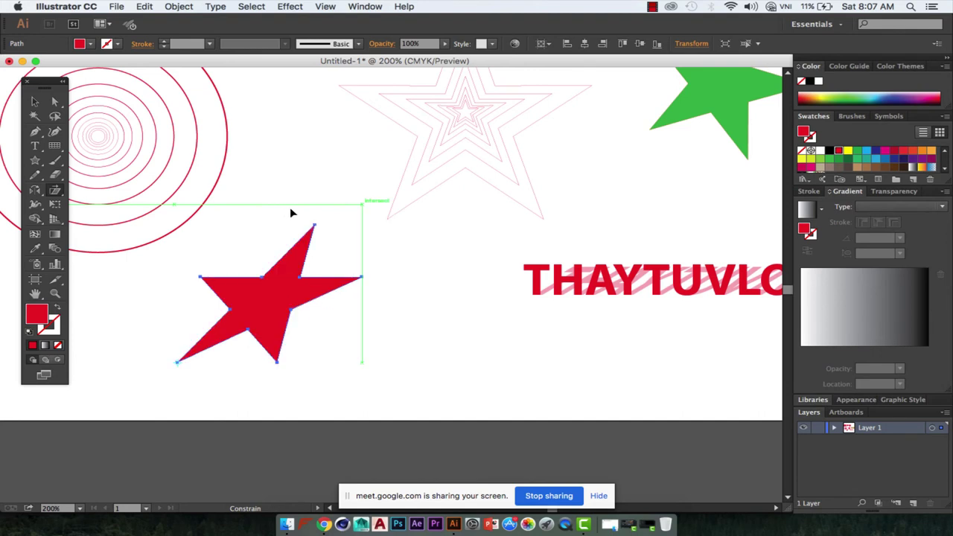
key(super+z)
drag(371, 210, 739, 194)
drag(331, 210, 388, 210)
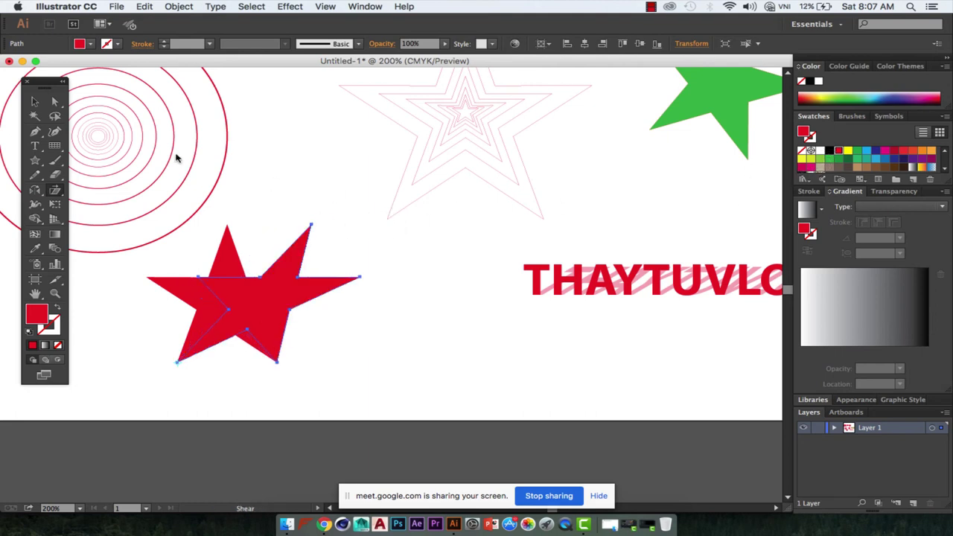
Step: Fill the sheared star copy with black and set its opacity to 60%
key(d)
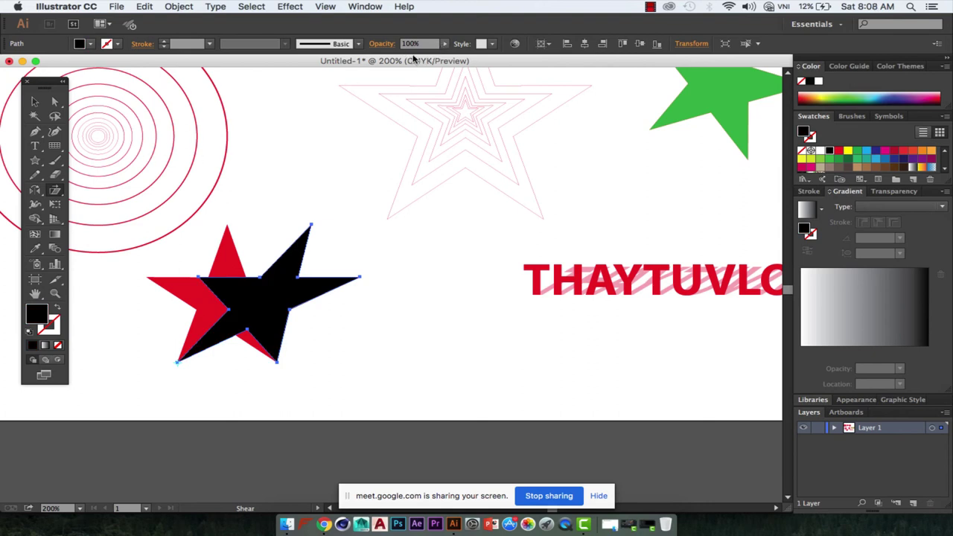
text(37)
key(Return)
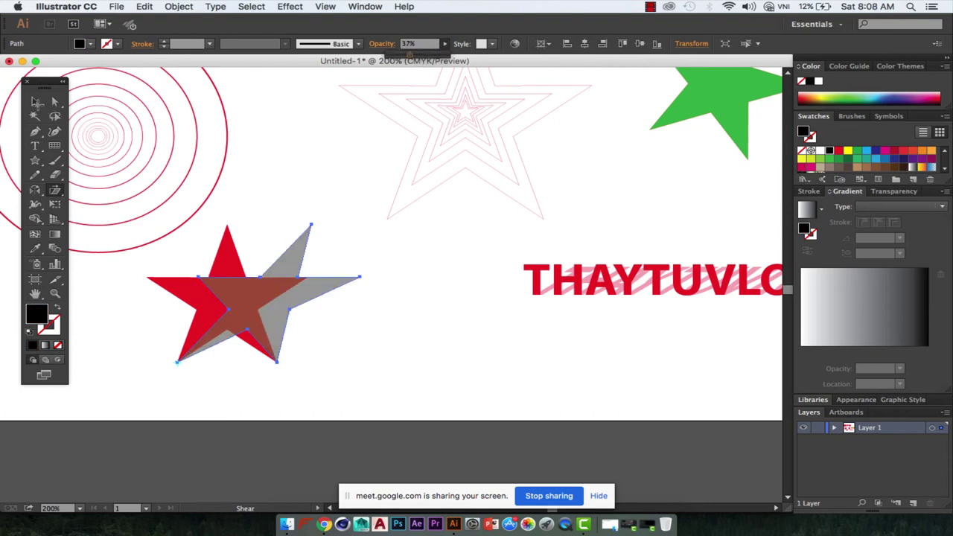
text(60)
key(Return)
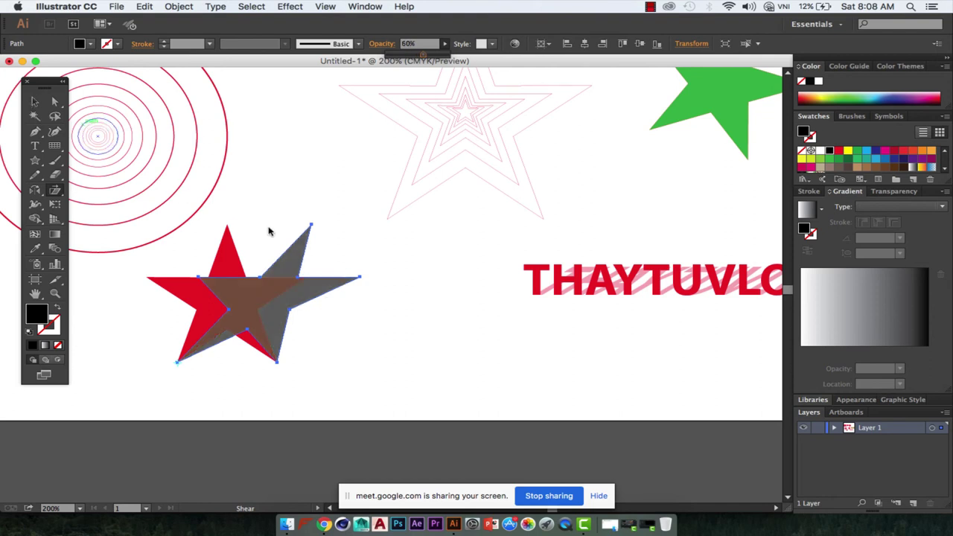
Step: Flatten the semi-transparent black sheared star to a little over half its height, keeping its base in place
key(v)
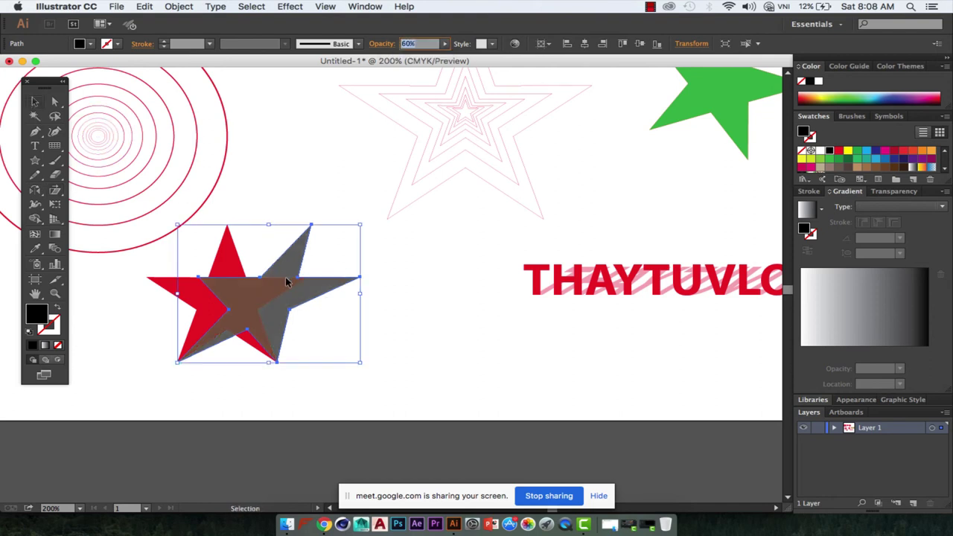
drag(305, 225, 304, 223)
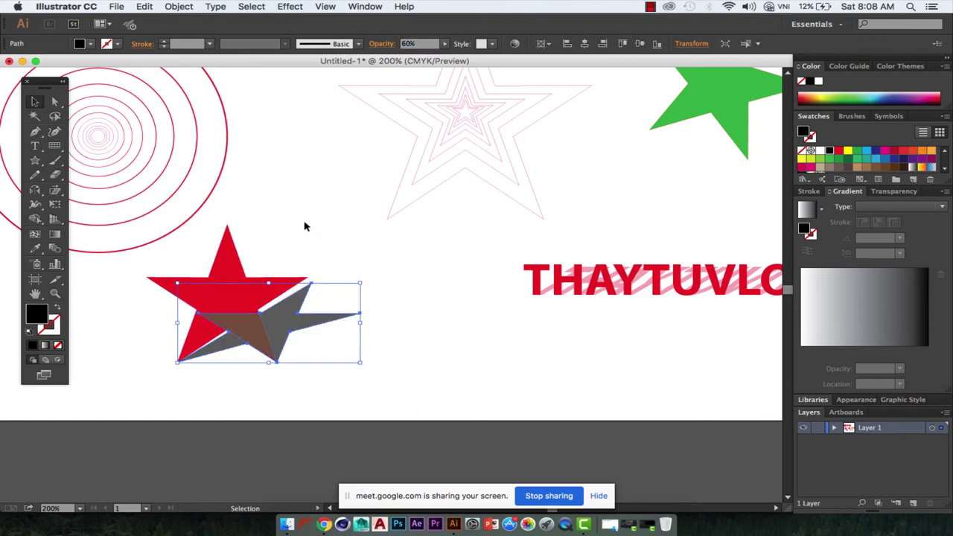
click(259, 271)
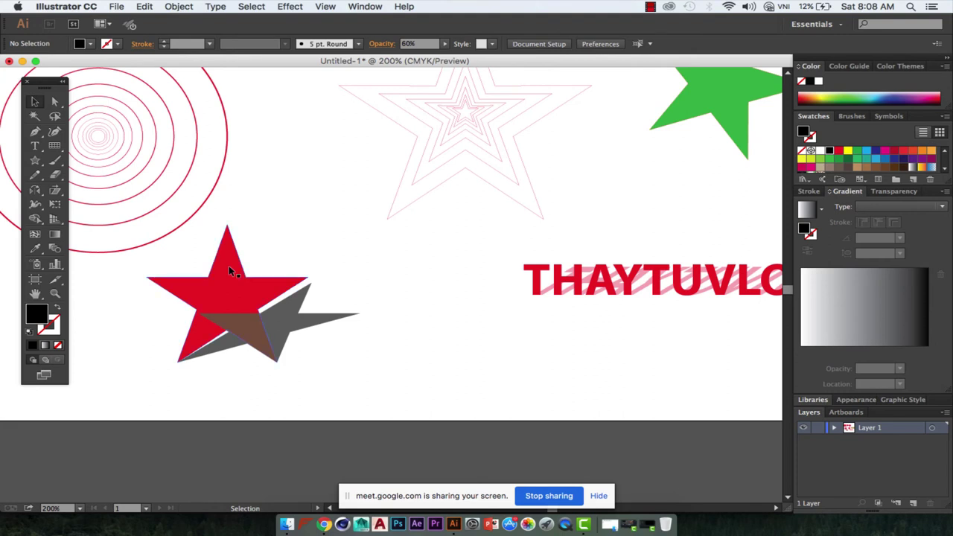
Step: Bring the red star to the front so it covers its black shadow, and clear the selection
click(245, 223)
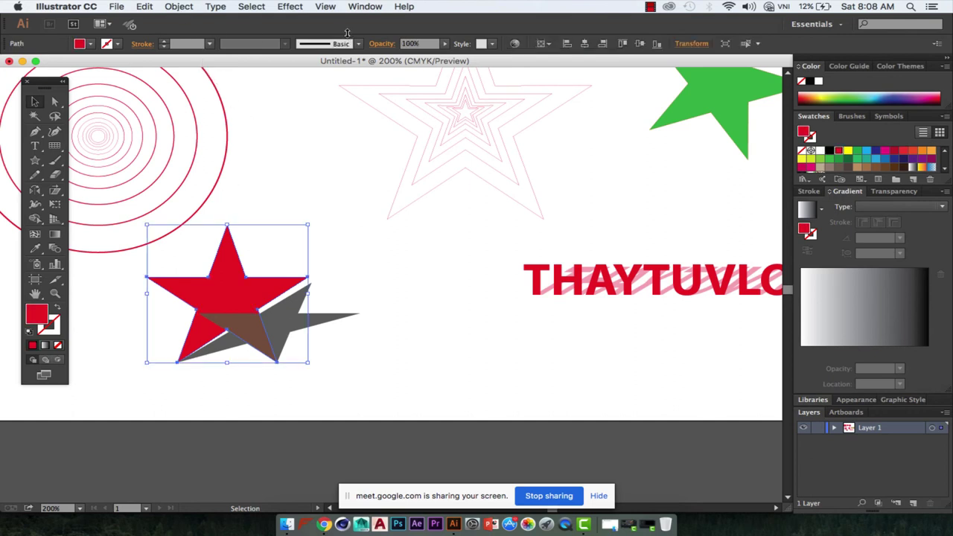
click(179, 6)
mouse_move(246, 32)
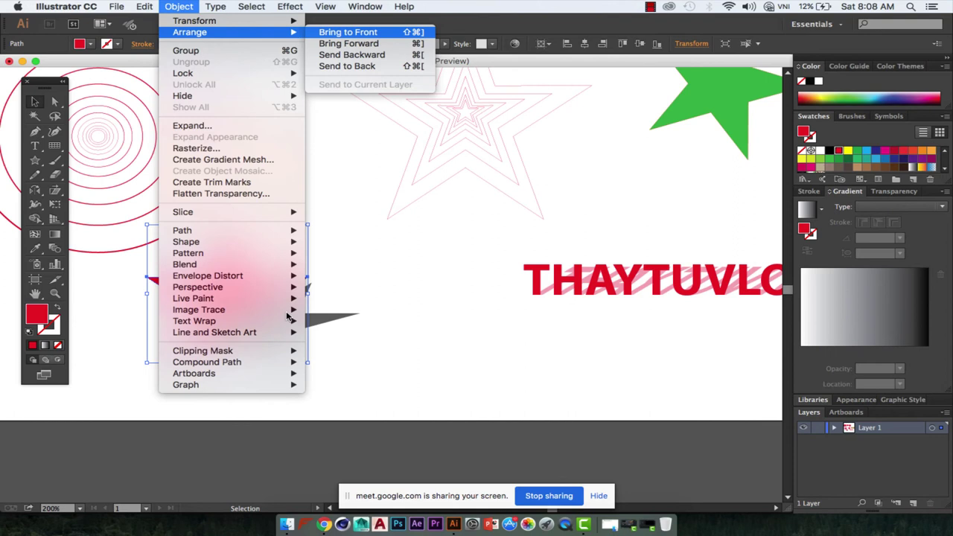
click(347, 32)
key(super+shift+a)
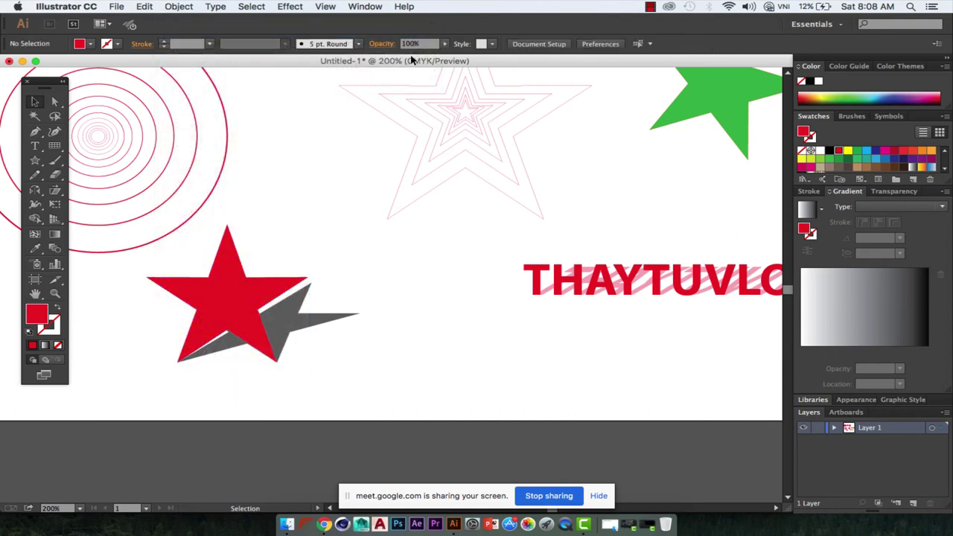
Step: Lower the opacity of the star's black shadow to 39%
click(285, 317)
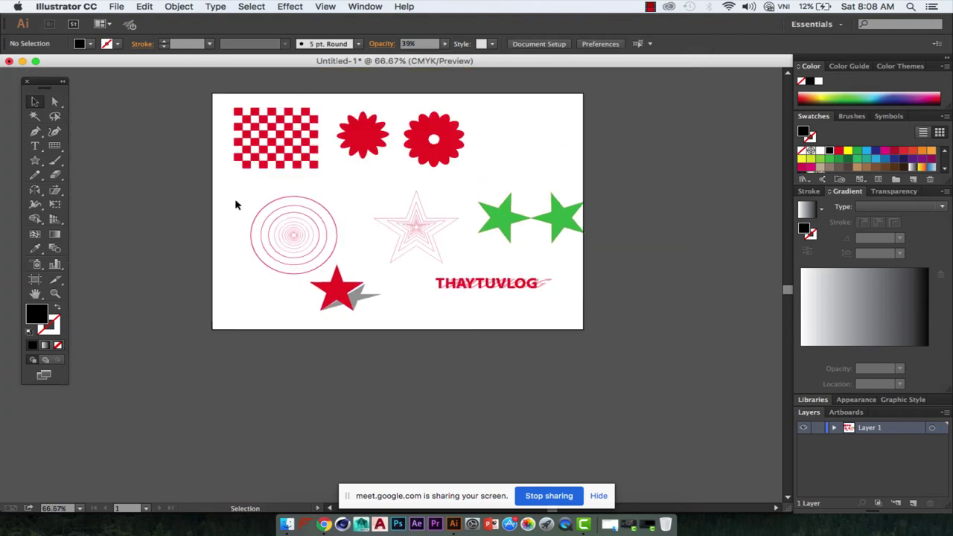
key(z)
drag(212, 96, 582, 328)
key(v)
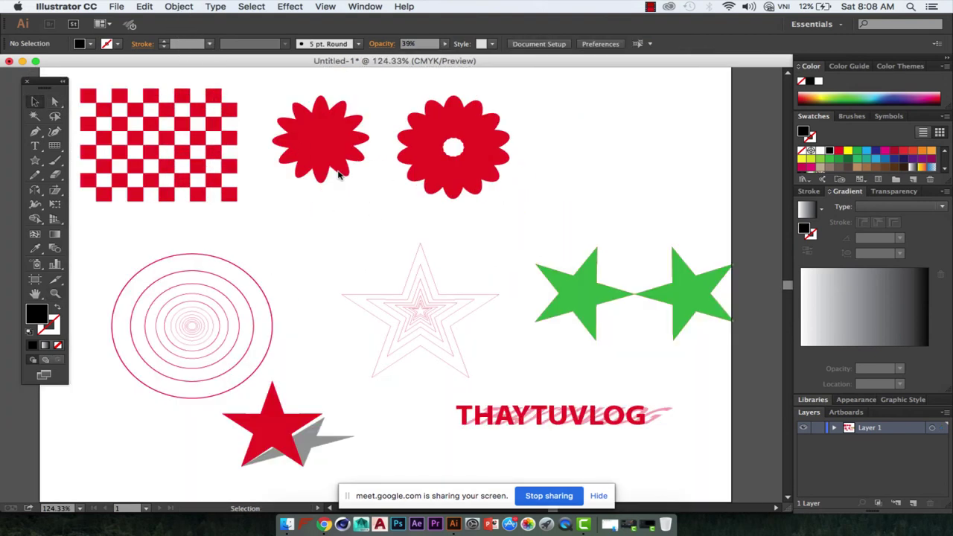
Step: Bring the gray shadow star to the front of the red star
click(179, 7)
click(179, 7)
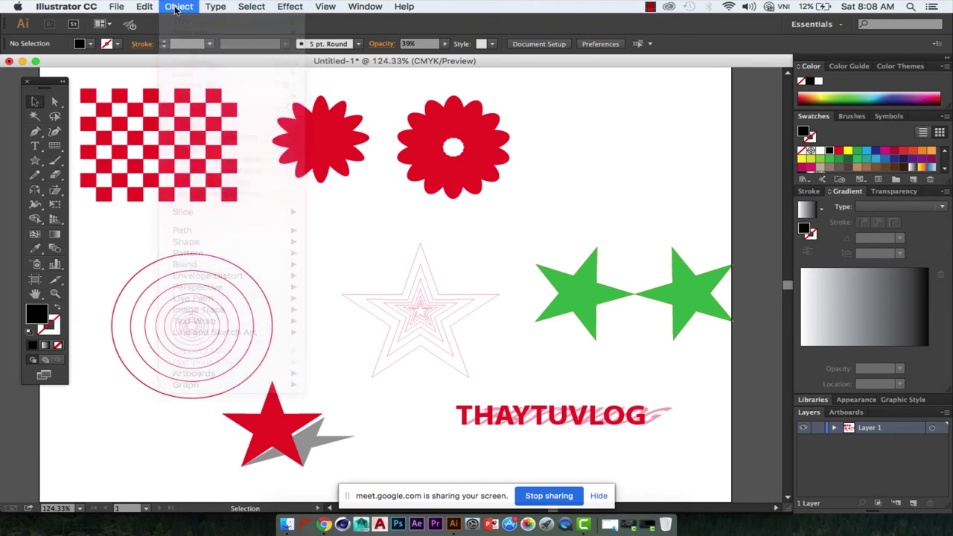
click(320, 439)
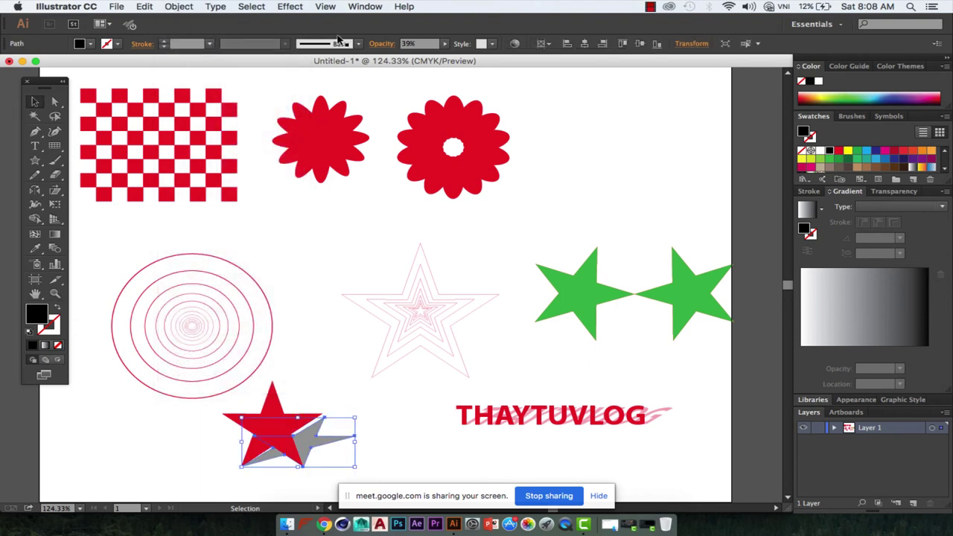
click(179, 7)
mouse_move(190, 32)
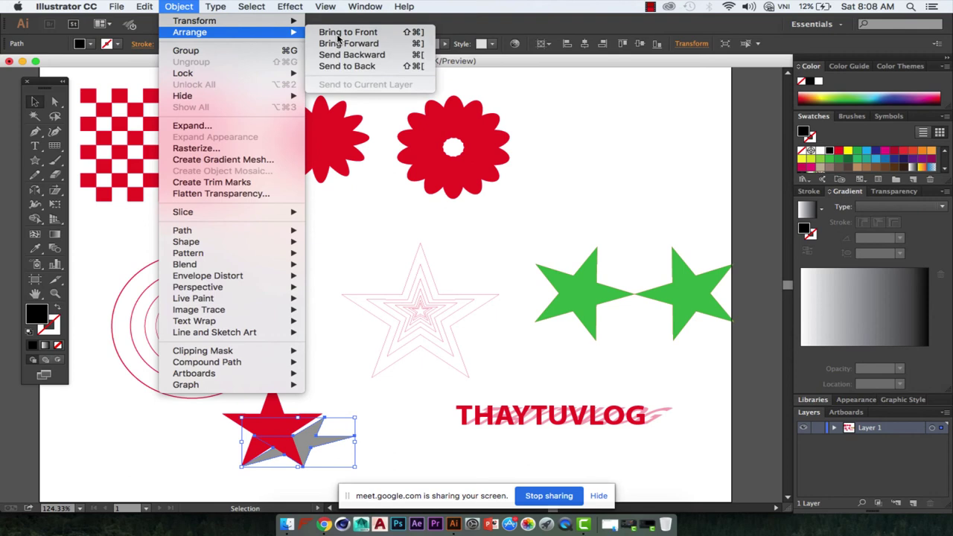
Step: Fill the shadow star with green and set its opacity to 91%
click(830, 165)
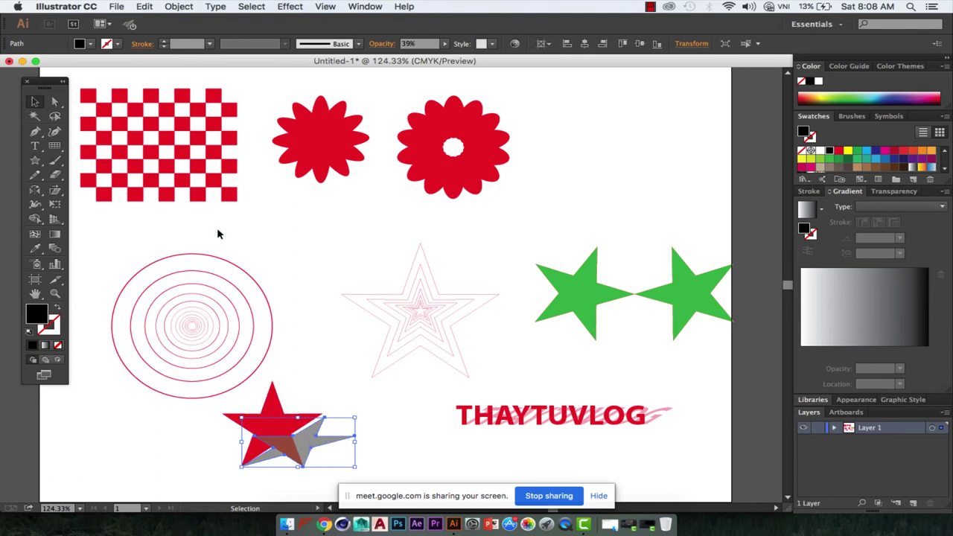
key(super+z)
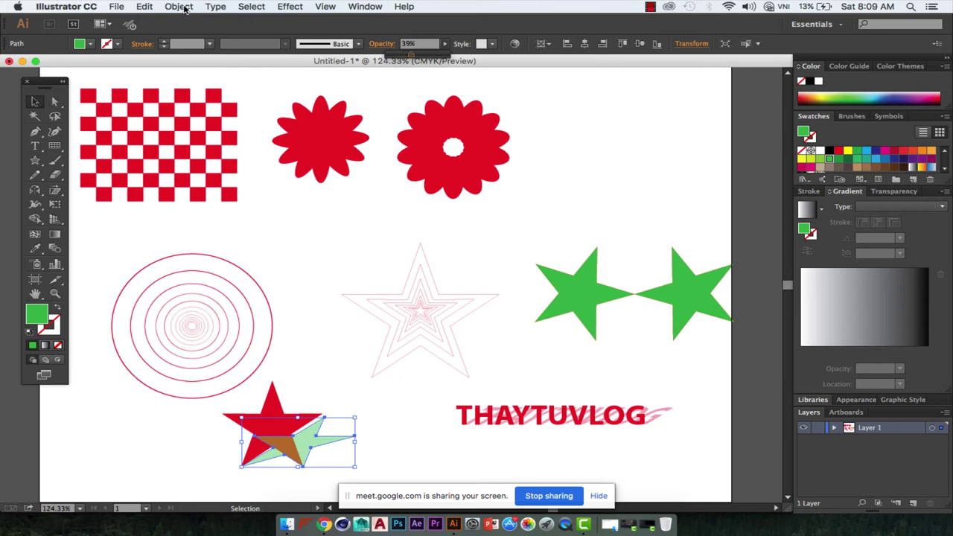
key(9)
key(1)
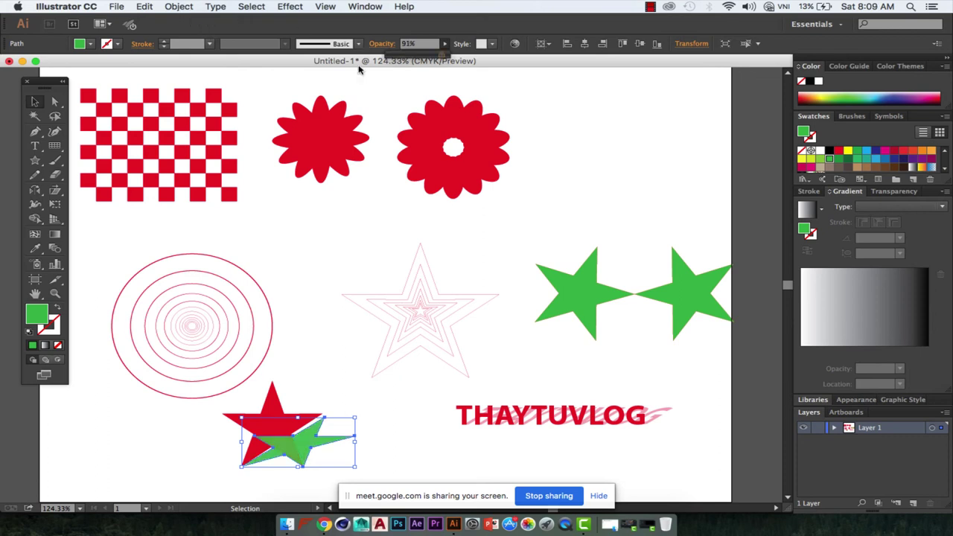
Step: Send the green shadow star behind the red star
click(179, 6)
mouse_move(223, 32)
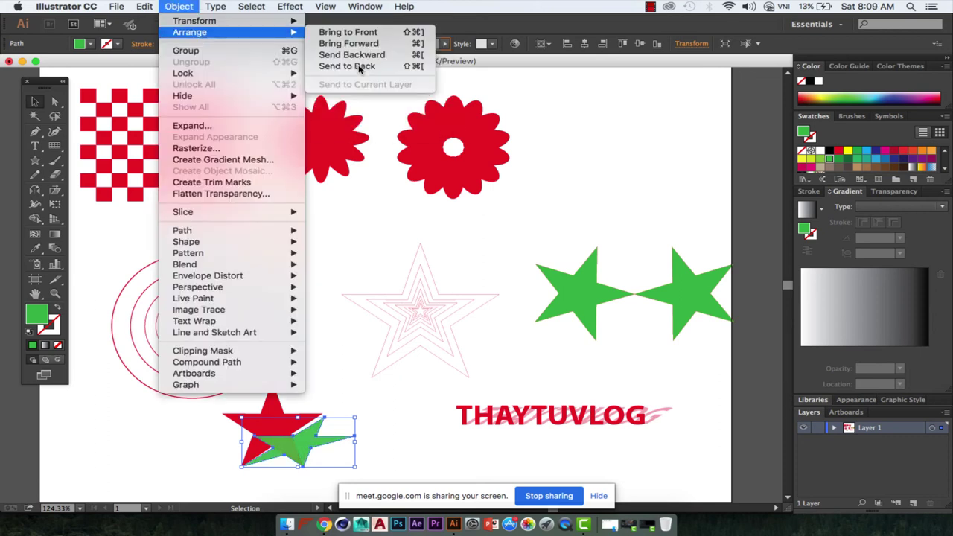
click(184, 7)
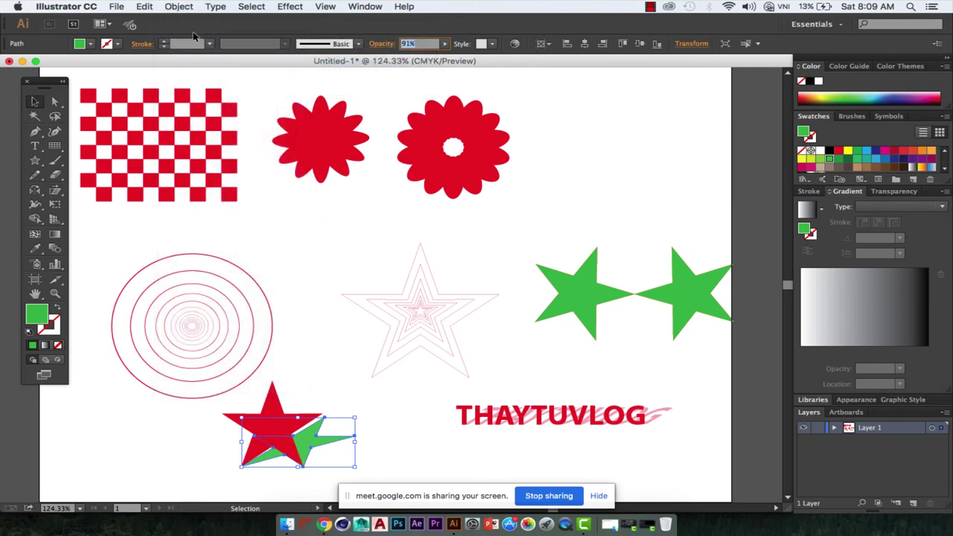
click(179, 6)
mouse_move(224, 32)
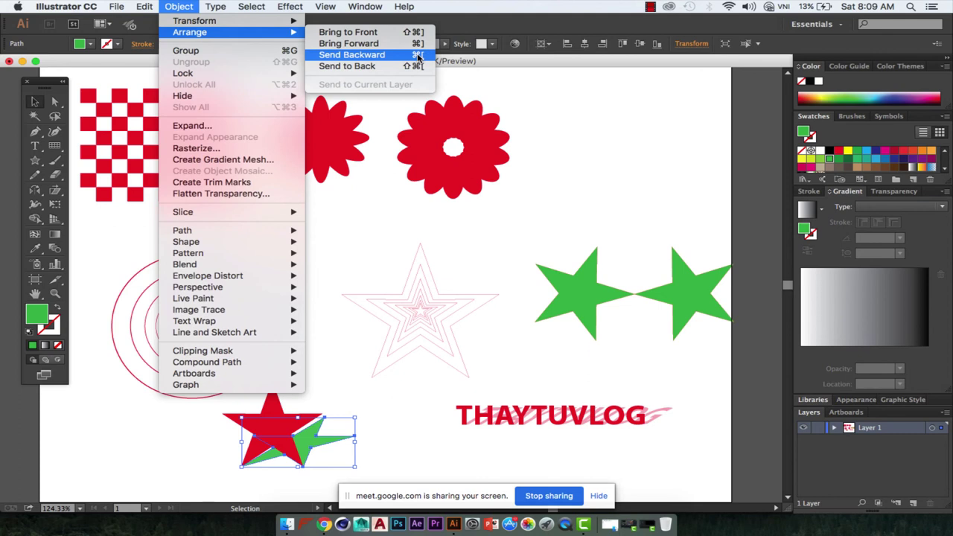
click(418, 57)
Step: Draw a large ellipse over the first letters of the THAYTUVLOG text and fill it with light blue
scroll(663, 320, down, 5)
key(z)
drag(376, 173, 704, 329)
key(v)
drag(34, 161, 239, 240)
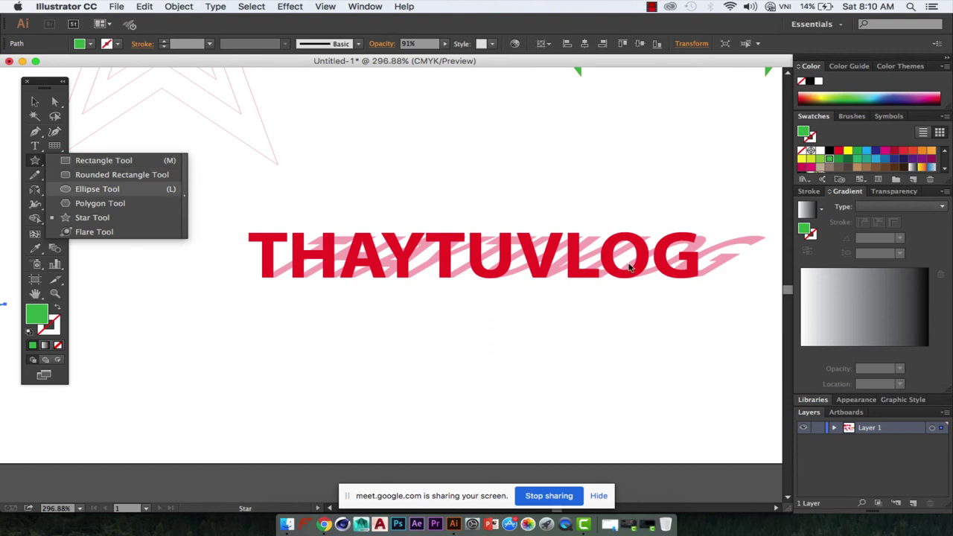
click(97, 188)
drag(224, 183, 472, 348)
click(867, 152)
Step: Draw a five-pointed star inside the blue ellipse and fill it with yellow
drag(35, 161, 98, 216)
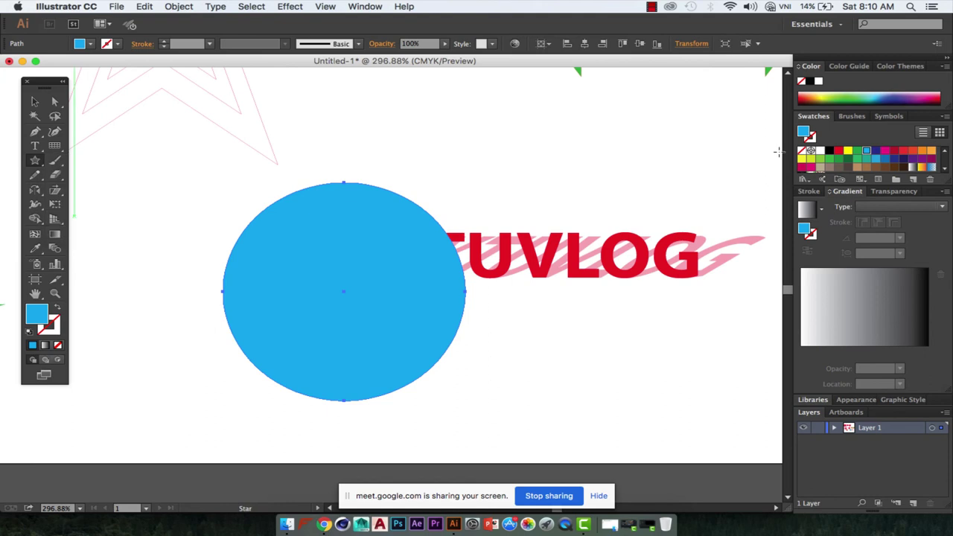
drag(345, 286, 389, 335)
click(847, 151)
key(v)
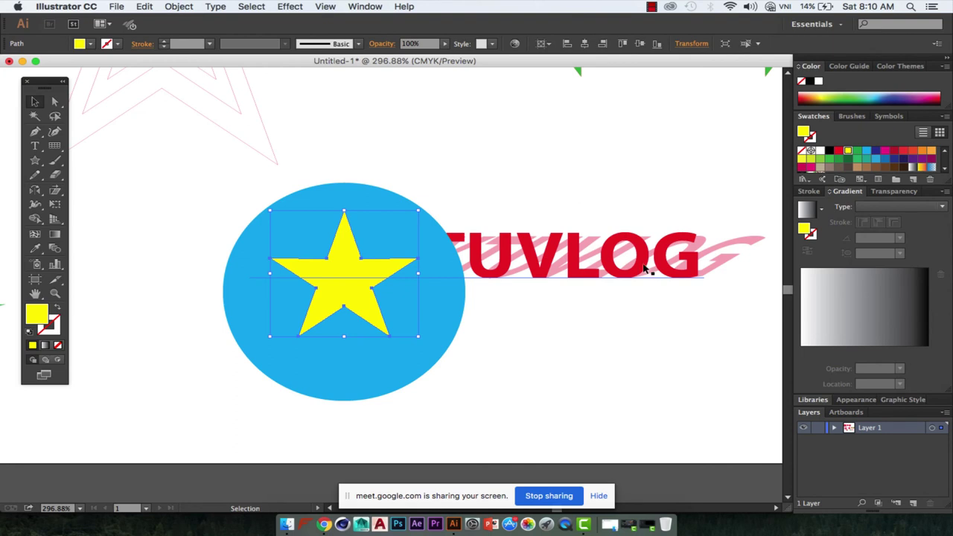
Step: Move the THAYTUVLOG text and its shadow slightly down across the ellipse and bring them to the front
click(579, 293)
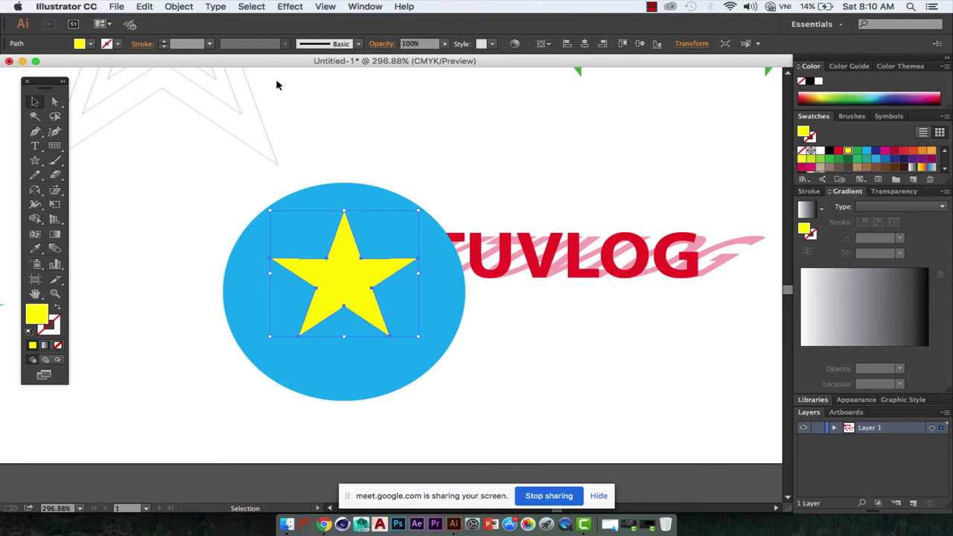
drag(644, 250, 627, 296)
click(179, 6)
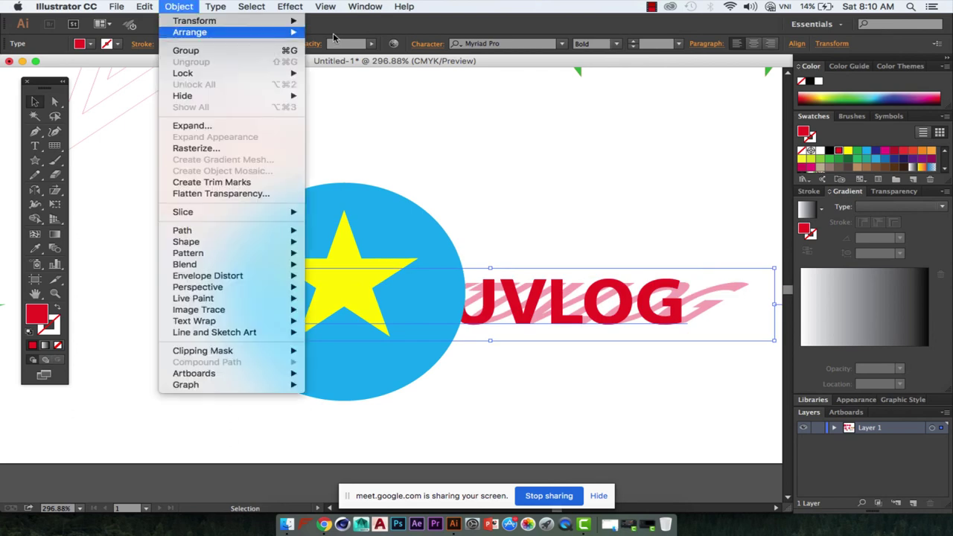
click(348, 32)
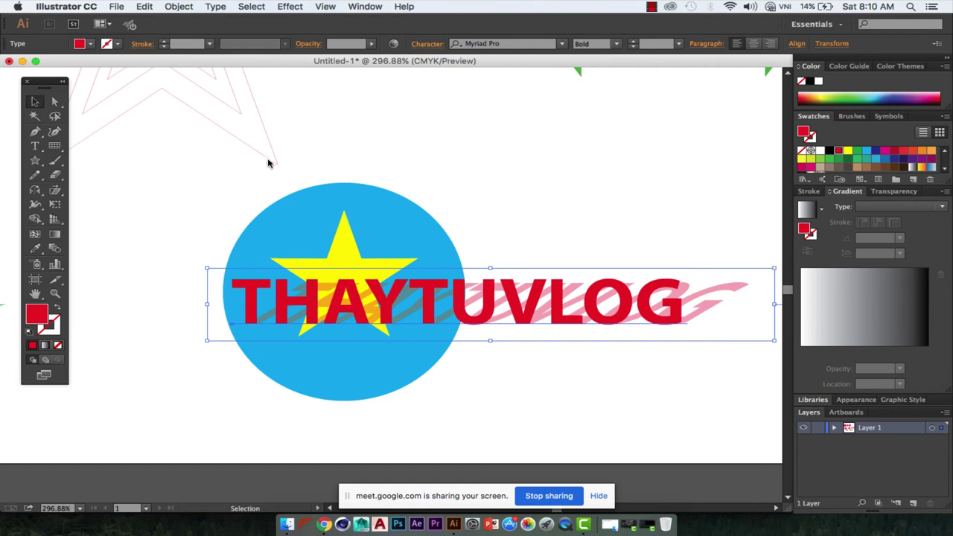
Step: Bring the yellow star to the front, above the THAYTUVLOG text
key(super+alt+bracketleft)
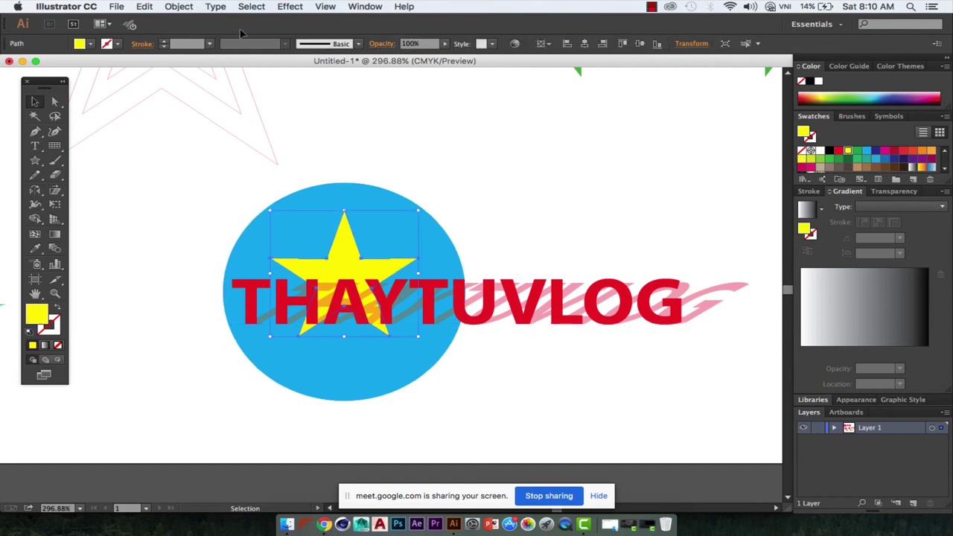
click(179, 6)
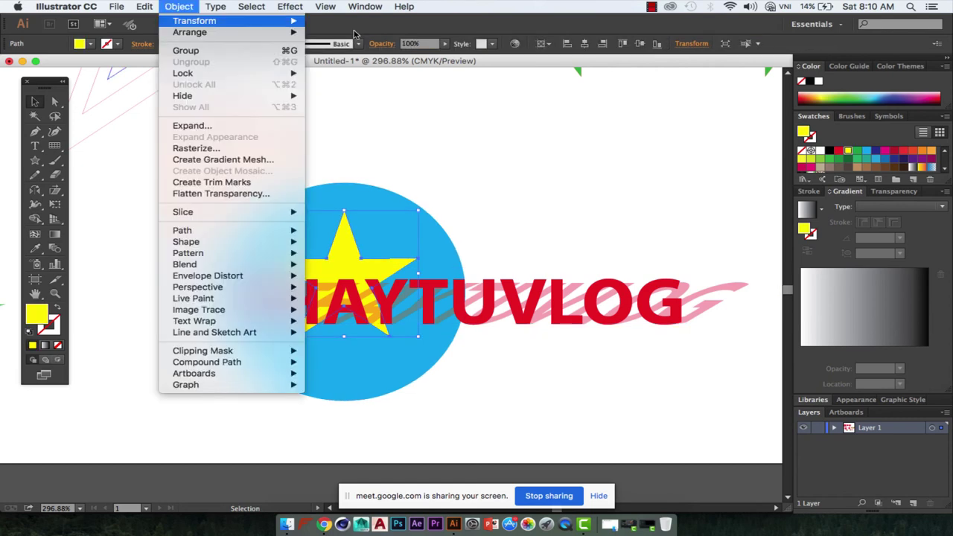
mouse_move(224, 32)
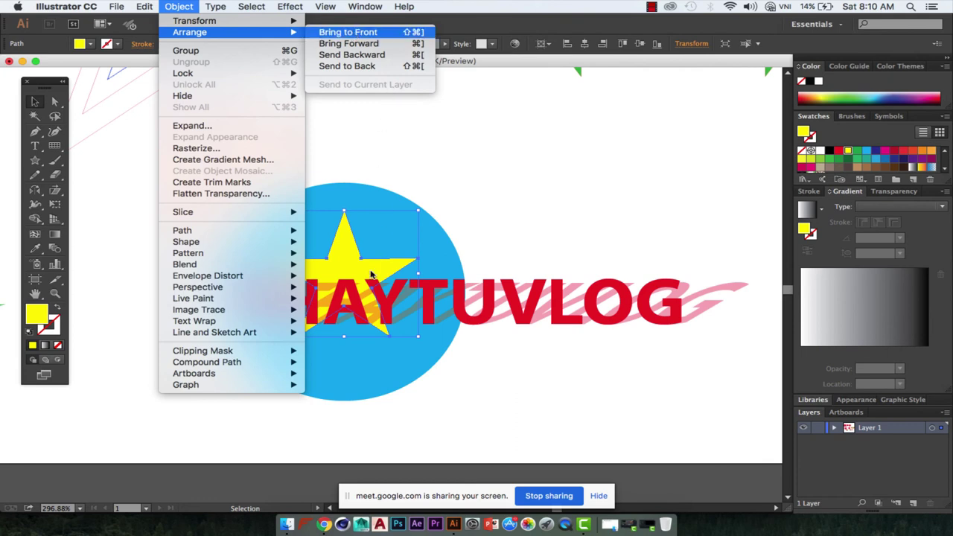
key(shift+super+bracketright)
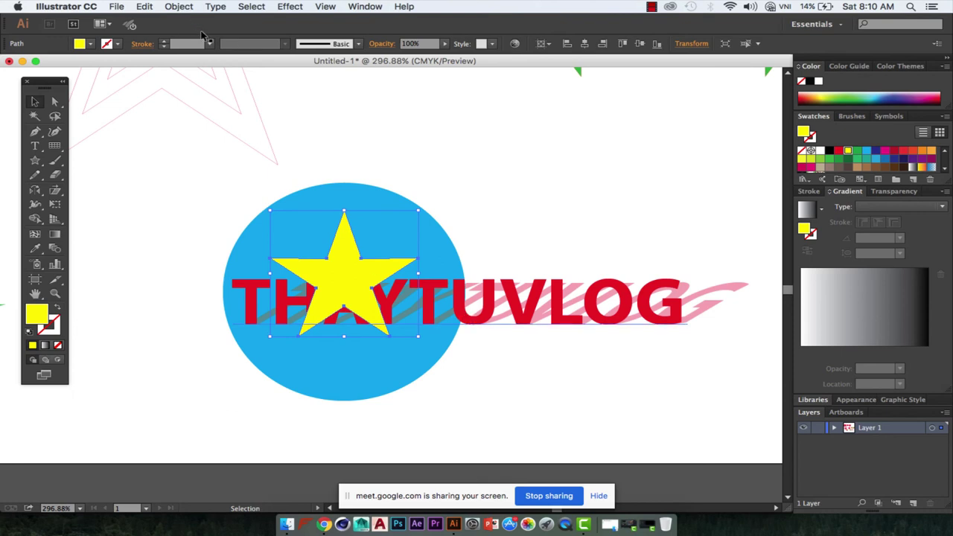
Step: Send the yellow star to the back, and bring it to the front again
click(179, 6)
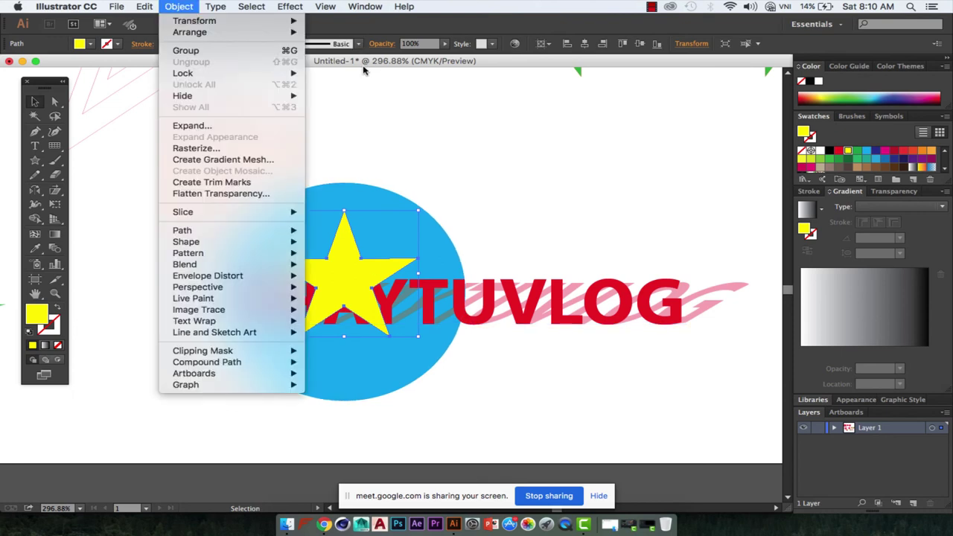
mouse_move(189, 32)
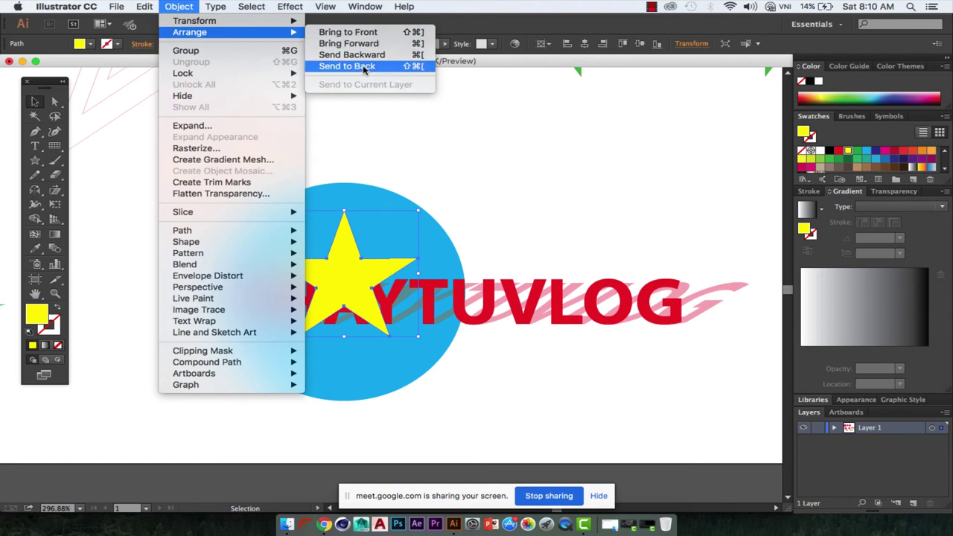
click(364, 67)
click(184, 7)
mouse_move(203, 32)
click(334, 34)
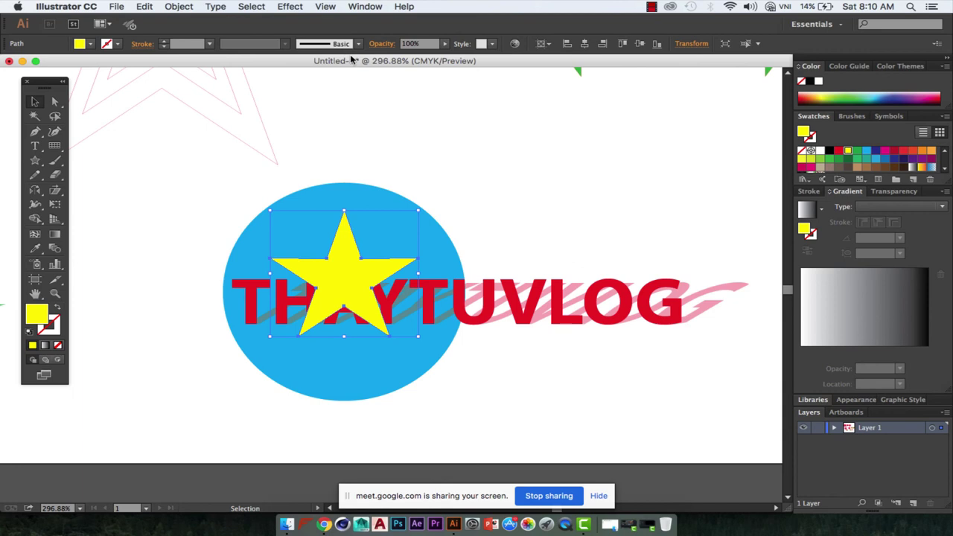
Step: Send the yellow star backward one level in the stacking order
key(ctrl+F2)
key(Right)
key(Right)
key(Right)
key(Right)
key(Down)
key(Down)
key(Right)
key(Down)
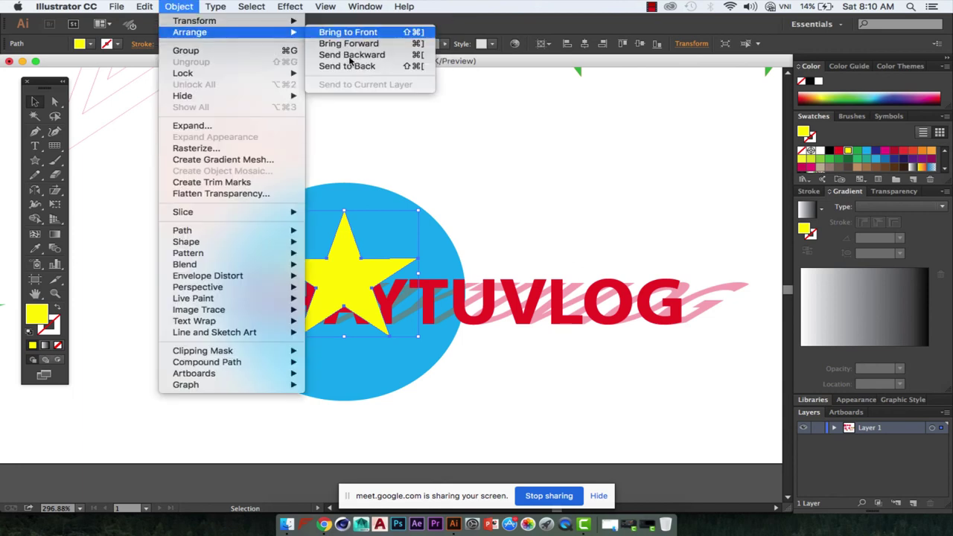
key(Down)
key(Down)
key(Return)
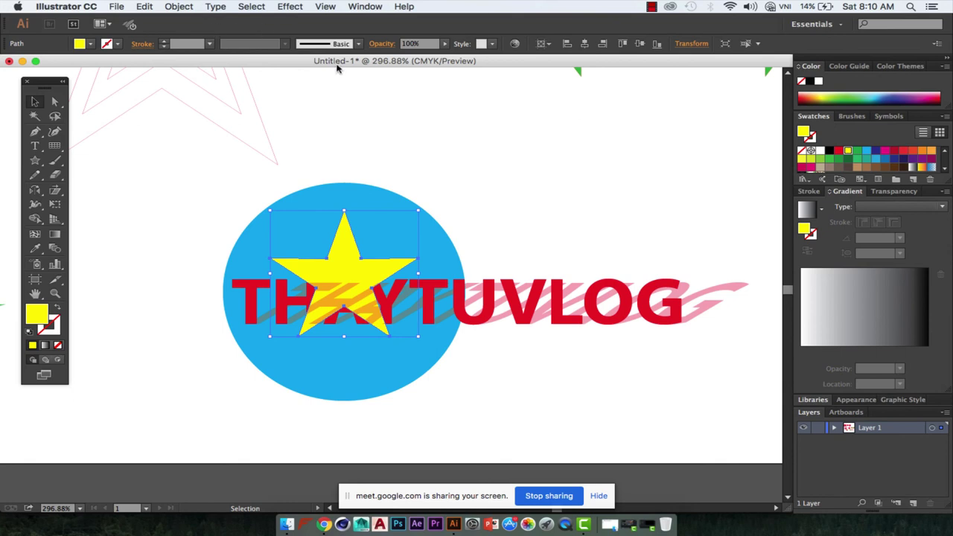
Step: Send the yellow star to the very back, behind the blue ellipse
click(179, 7)
mouse_move(189, 32)
click(340, 67)
click(341, 66)
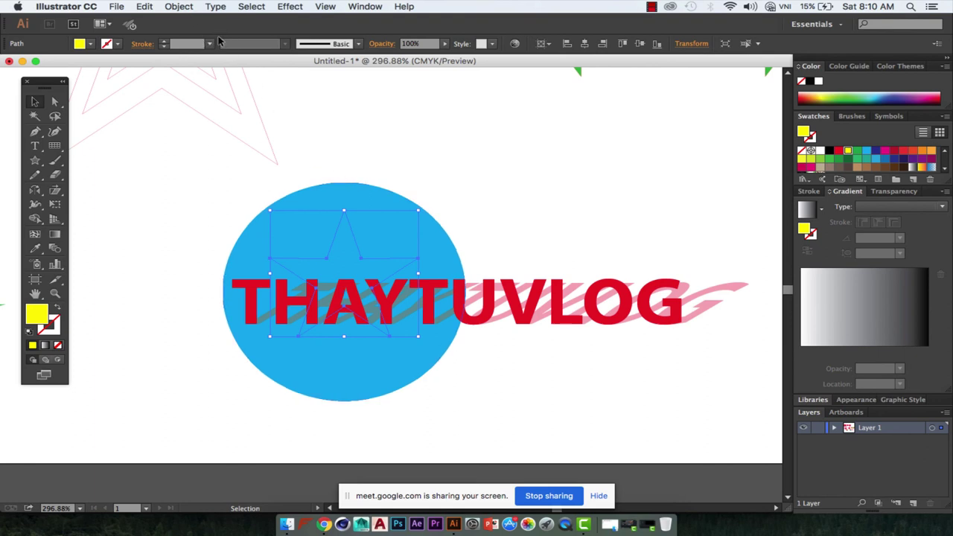
Step: Send the blue ellipse to the back, behind the yellow star
click(347, 239)
click(179, 7)
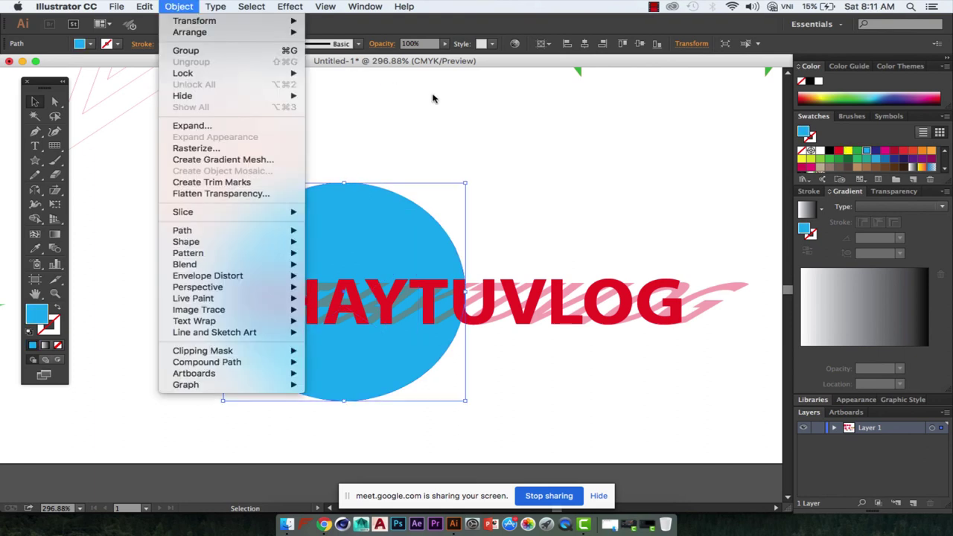
mouse_move(190, 32)
click(346, 67)
key(ctrl+shift+bracketleft)
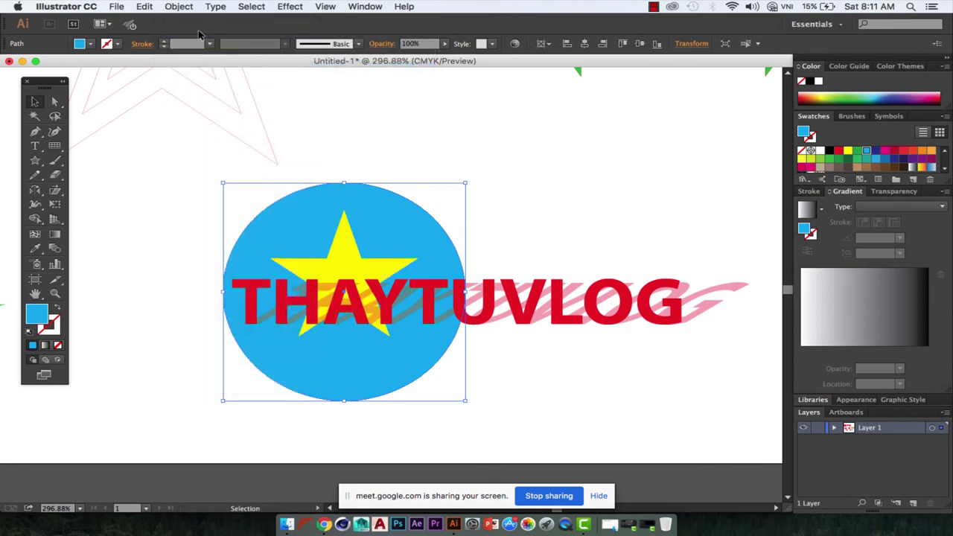
Step: Examine the Arrange stacking-order commands available for the blue ellipse behind the yellow star
key(ctrl+shift+a)
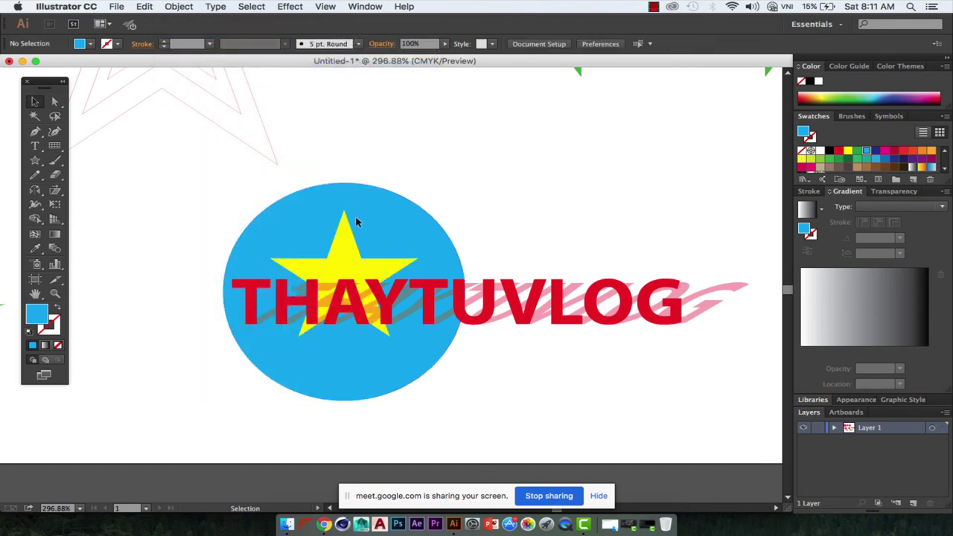
click(179, 6)
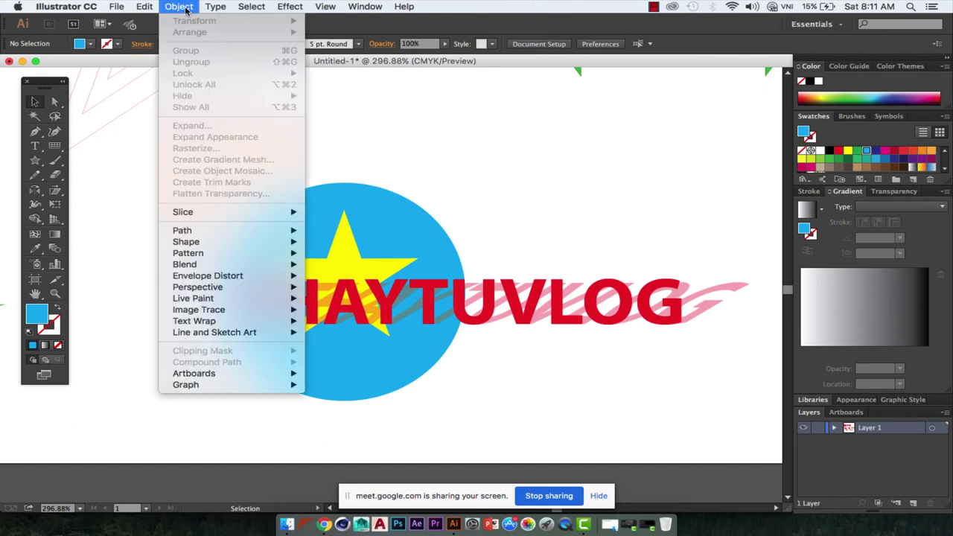
click(209, 36)
click(395, 223)
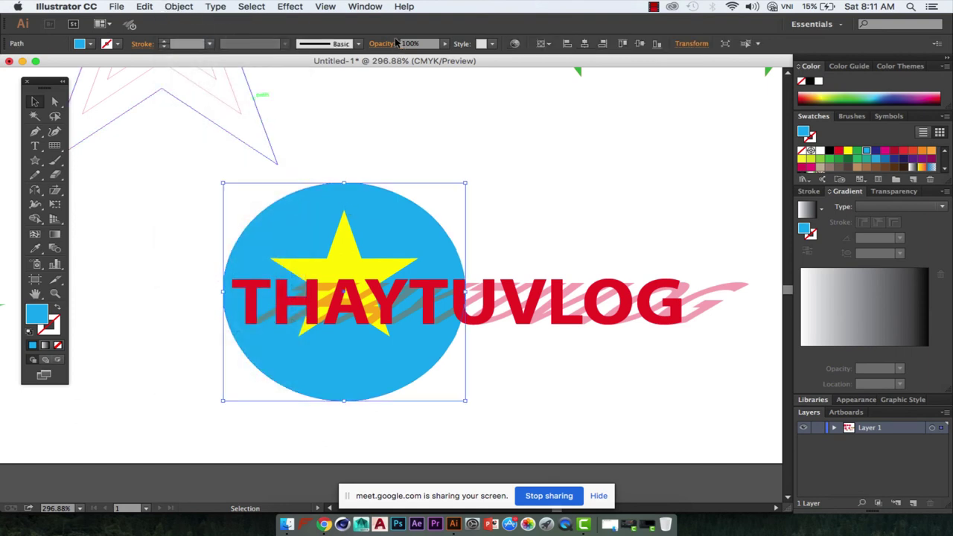
click(178, 6)
mouse_move(200, 32)
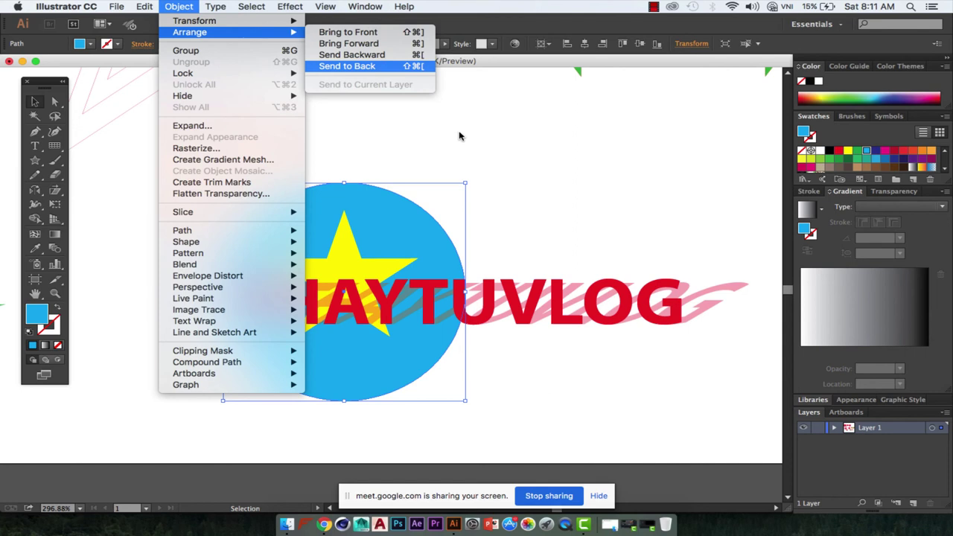
click(203, 39)
key(super+shift+a)
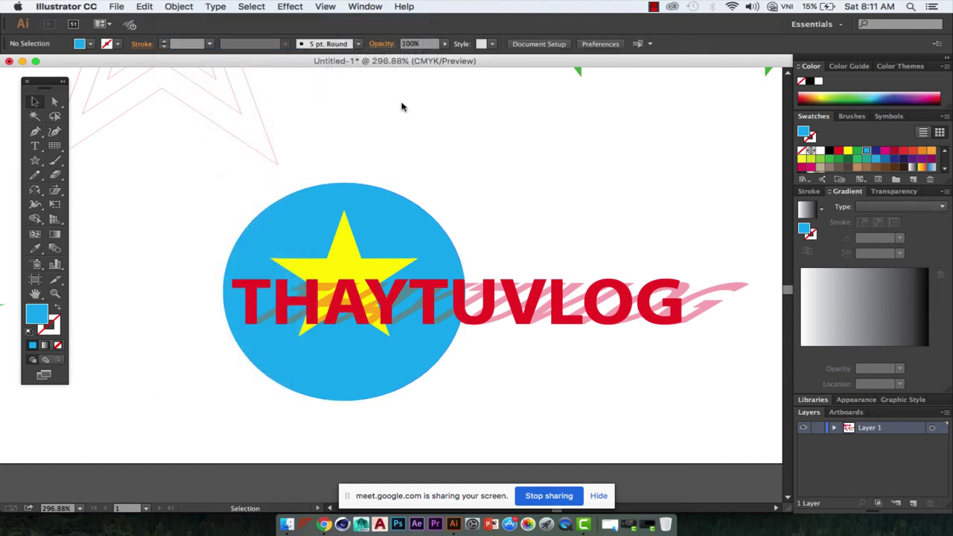
click(368, 191)
click(380, 218)
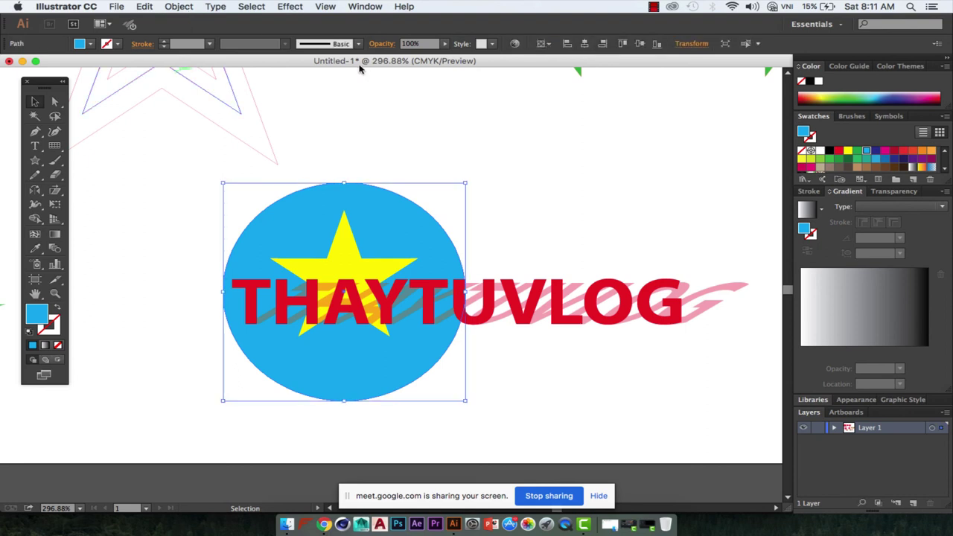
key(Down)
key(Down)
key(Right)
key(Down)
key(Down)
key(Down)
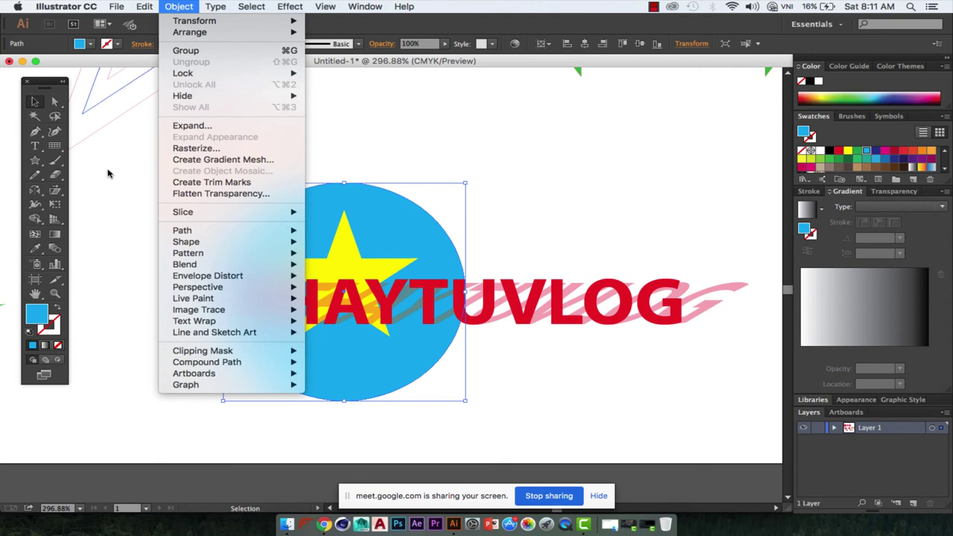
Step: Switch to Chrome and open youtube.com/thaytuvlog in a new tab
key(super+Tab)
key(super+t)
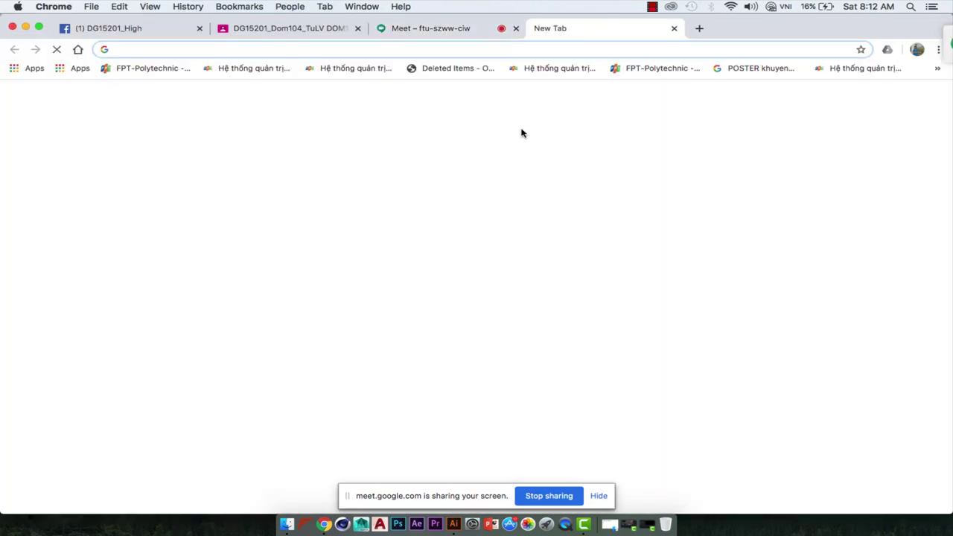
text(YOU)
key(Right)
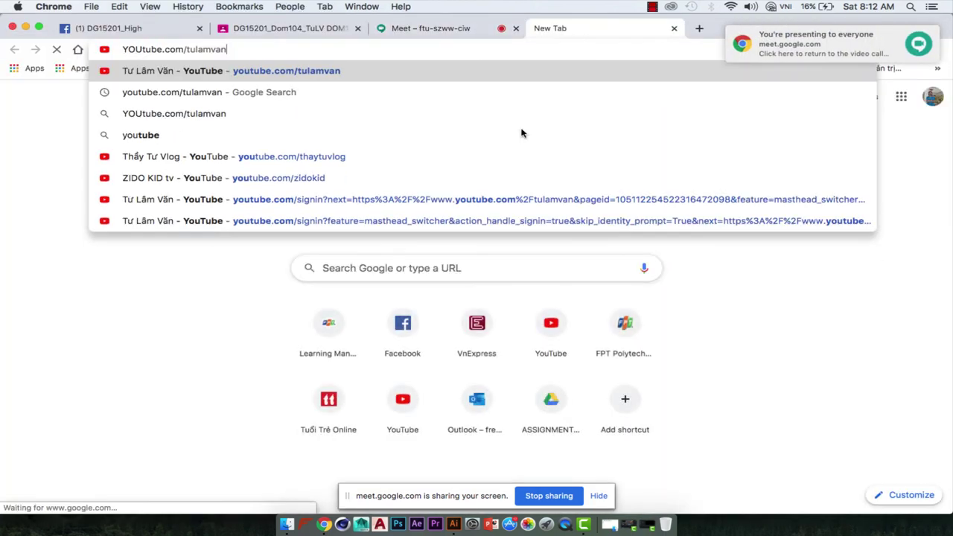
key(BackSpace)
key(BackSpace)
key(BackSpace)
key(BackSpace)
key(BackSpace)
key(BackSpace)
key(BackSpace)
key(BackSpace)
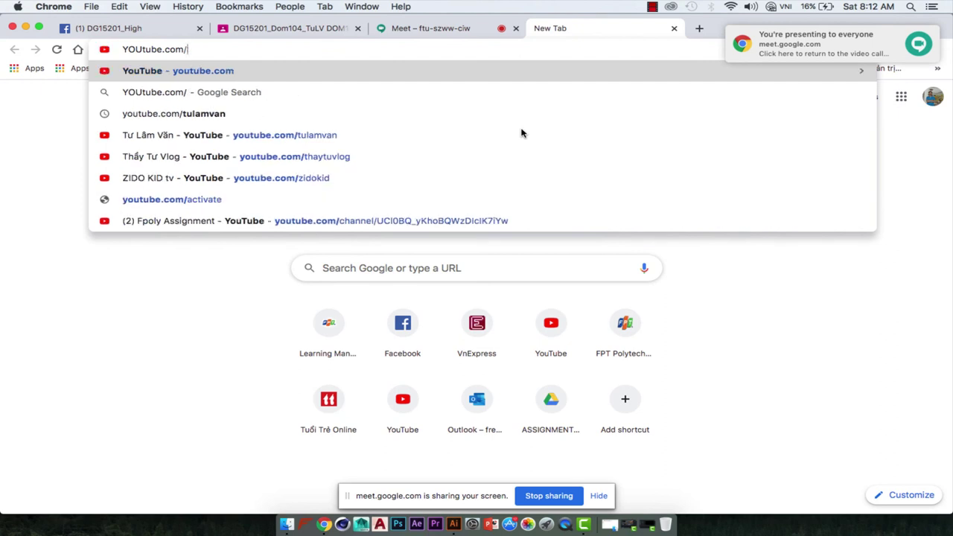
text(THAYTU)
key(Return)
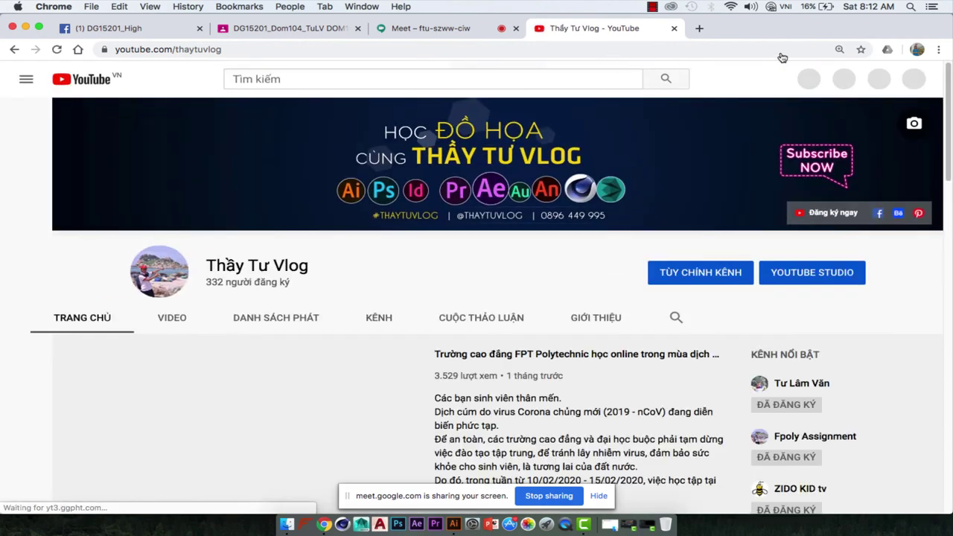
Step: Browse the channel's home page and review its Adobe Illustrator, 3d Max, After Effect and other course playlists
click(291, 403)
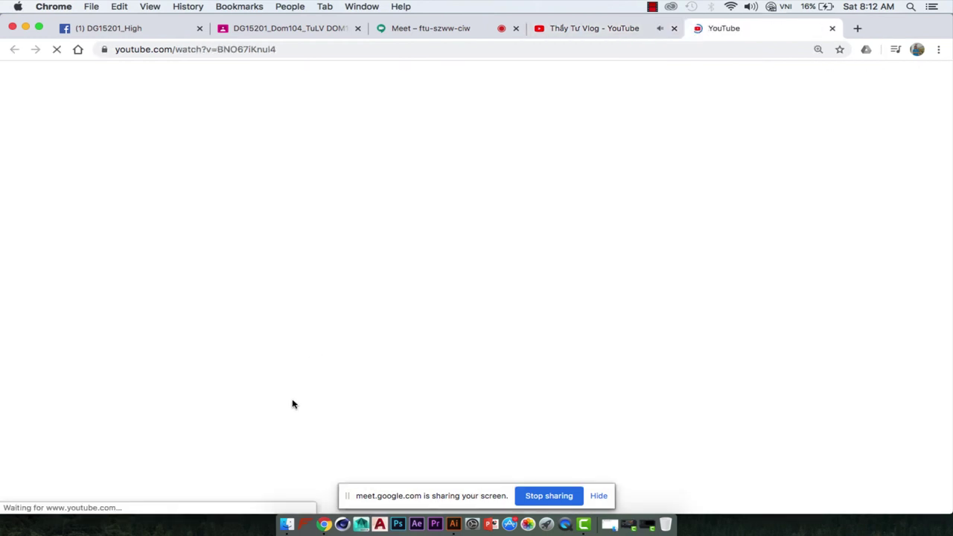
key(super+w)
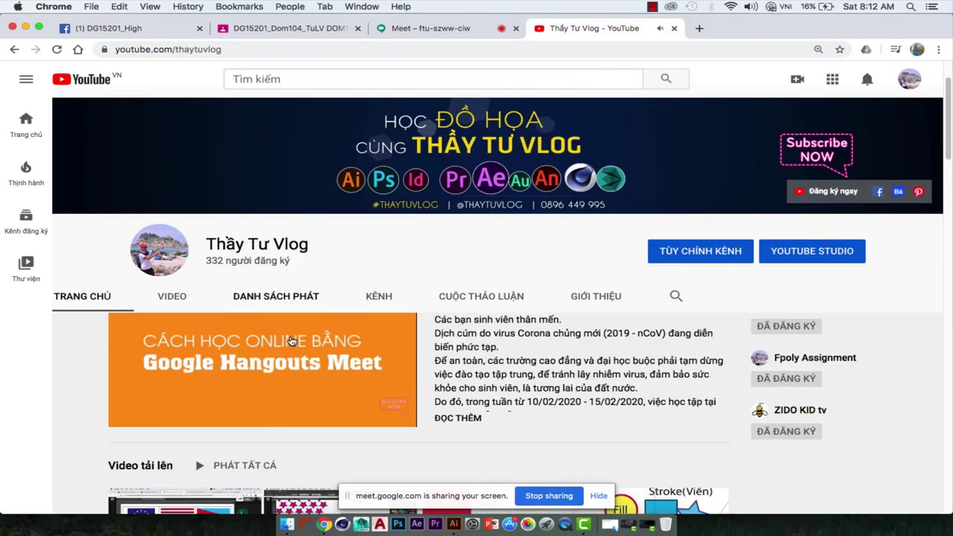
scroll(291, 339, down, 5)
scroll(291, 338, down, 10)
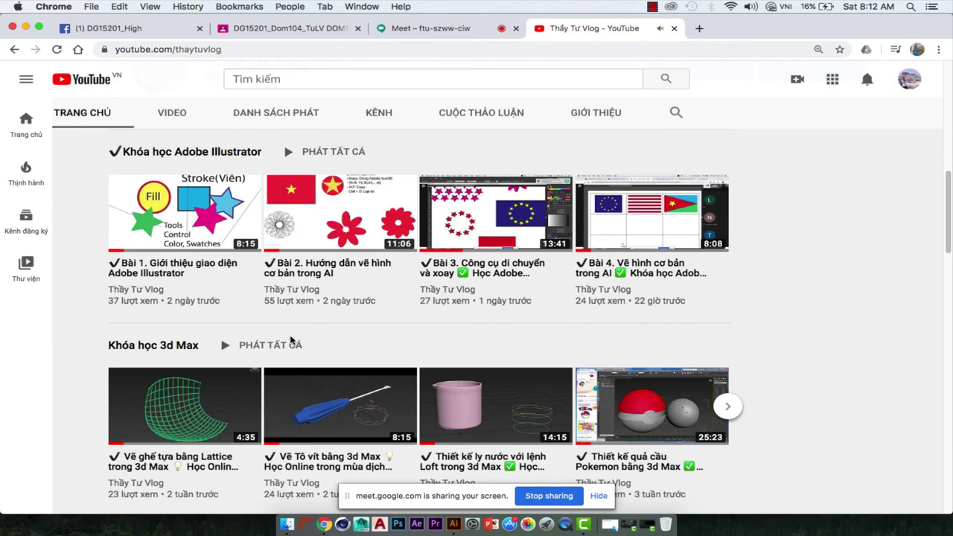
scroll(291, 340, down, 10)
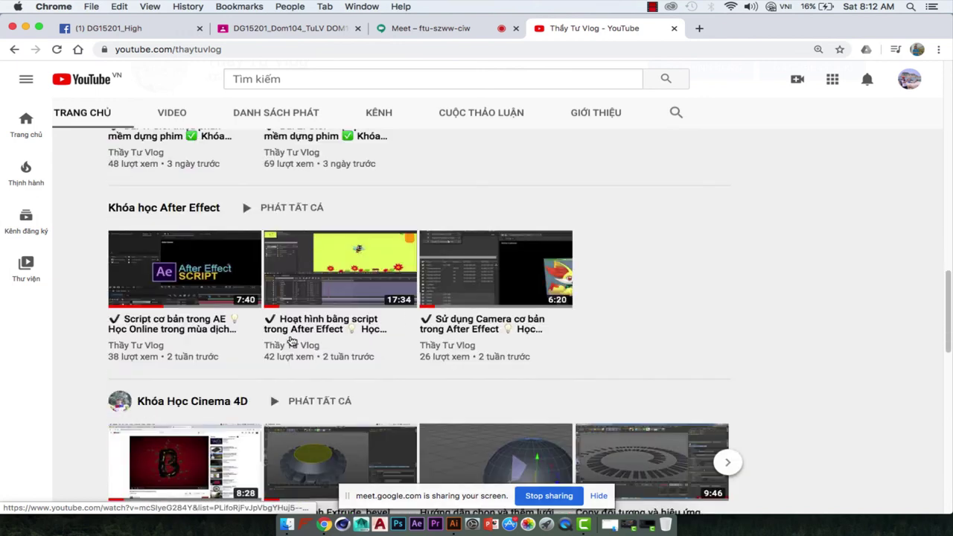
scroll(445, 291, down, 3)
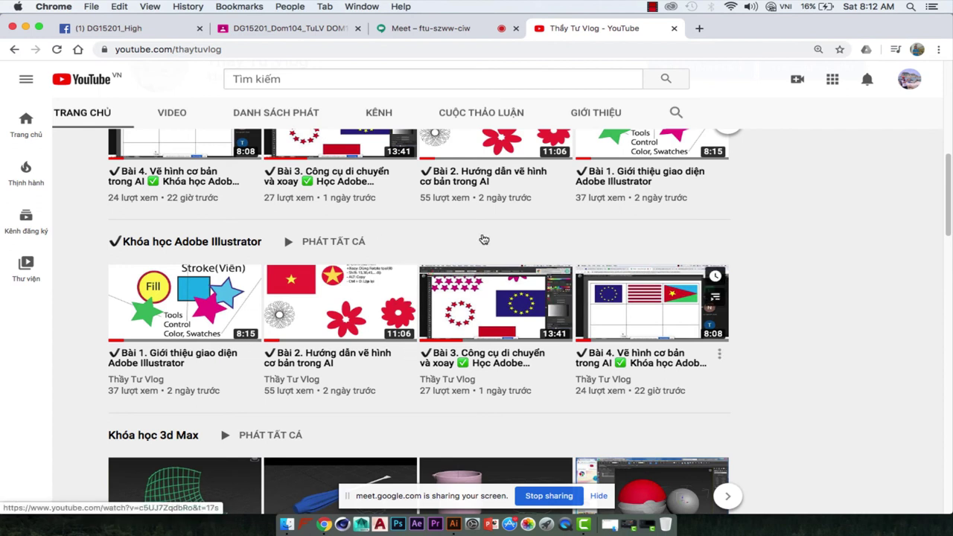
scroll(484, 238, up, 1)
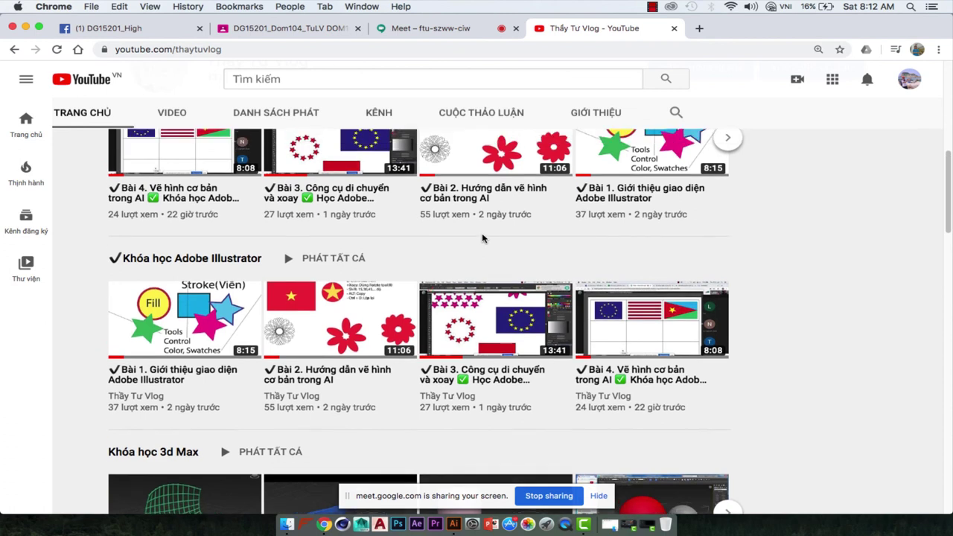
scroll(484, 239, down, 10)
scroll(712, 218, down, 6)
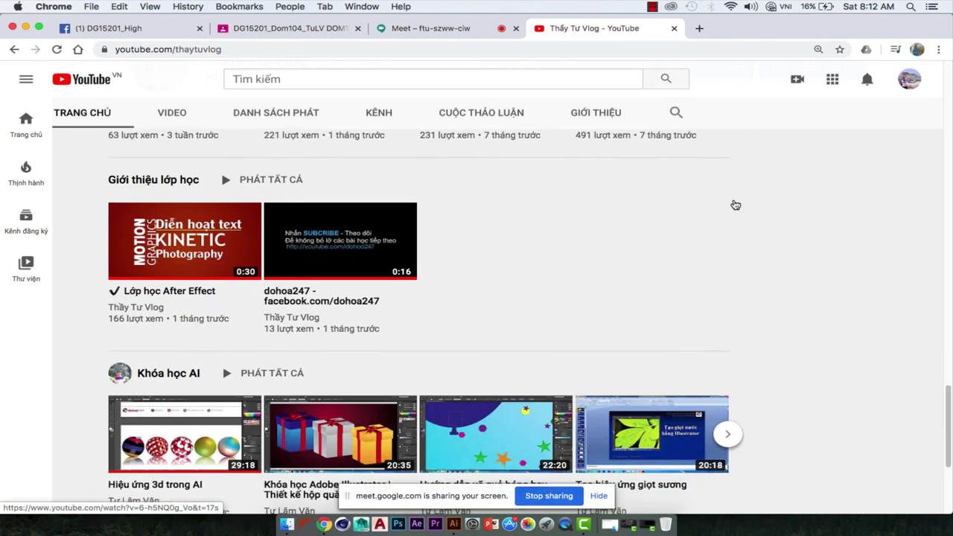
click(727, 215)
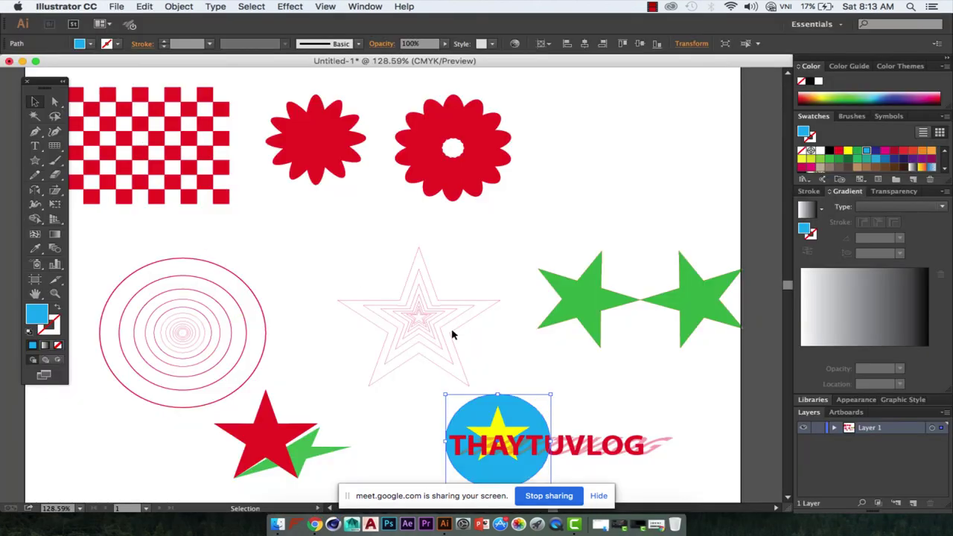
Step: Review the finished Illustrator examples by selecting the concentric circles, nested stars, mirrored green stars and shadowed red star in turn
drag(170, 245, 220, 337)
drag(362, 268, 452, 332)
drag(570, 237, 681, 314)
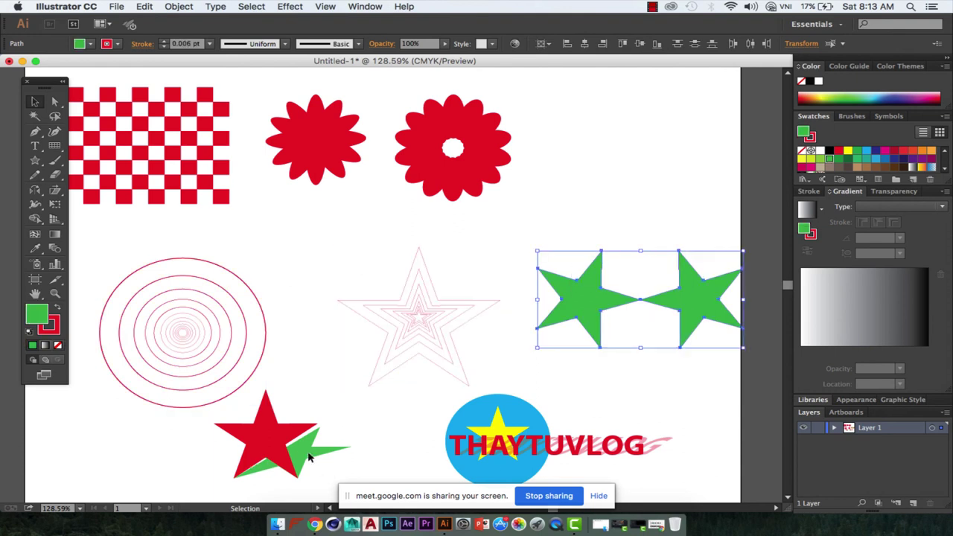
drag(348, 429, 304, 460)
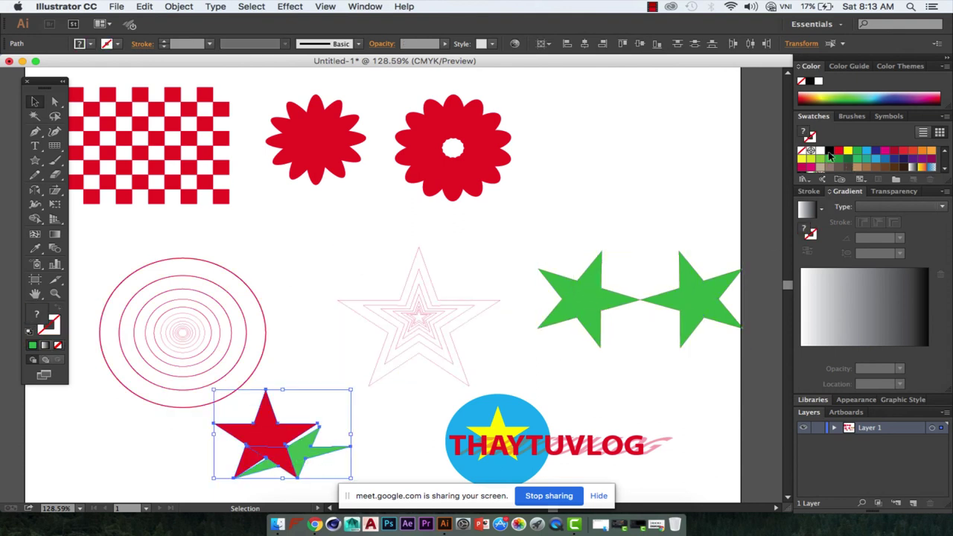
Step: Recolor the red star's green sheared shadow black and set its opacity to 46%
click(361, 421)
click(303, 451)
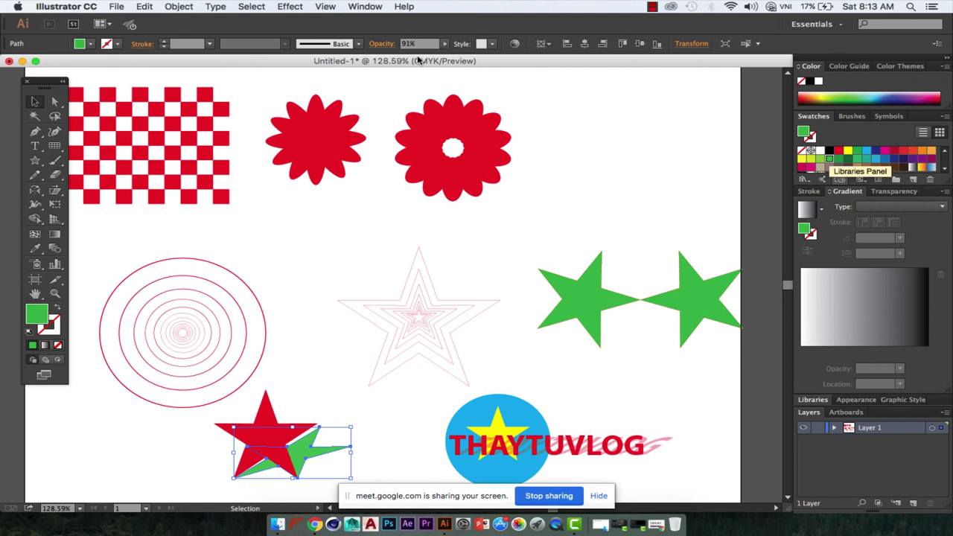
key(super+z)
key(4)
key(6)
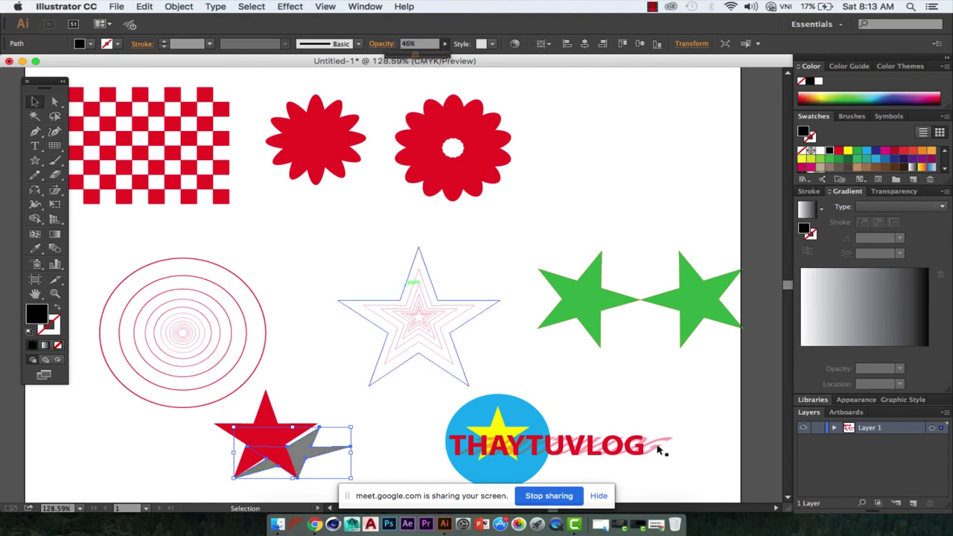
click(596, 415)
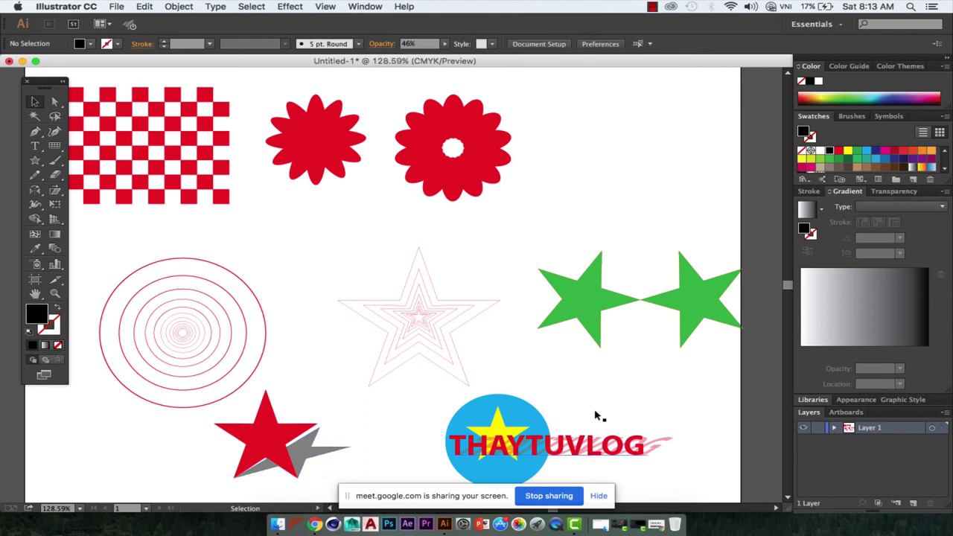
click(595, 414)
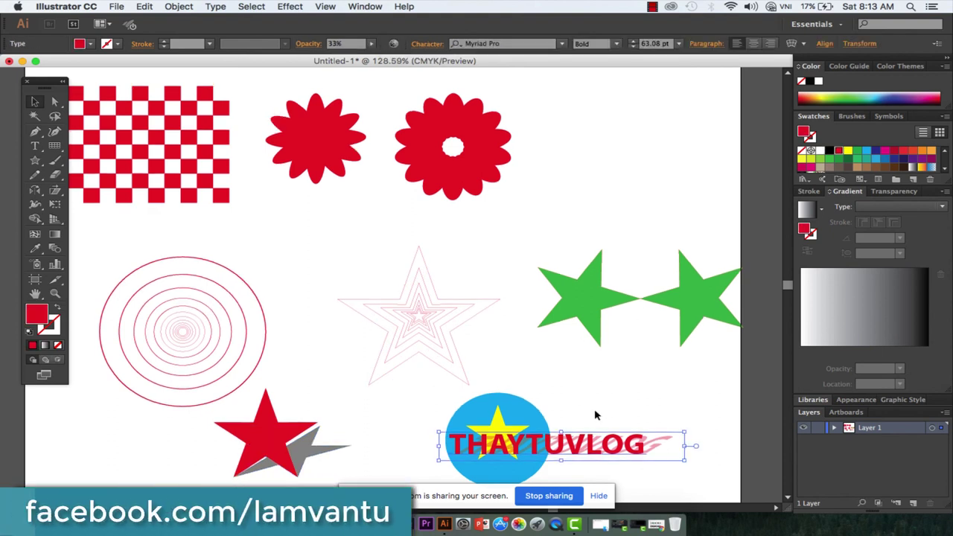
scroll(594, 415, down, 2)
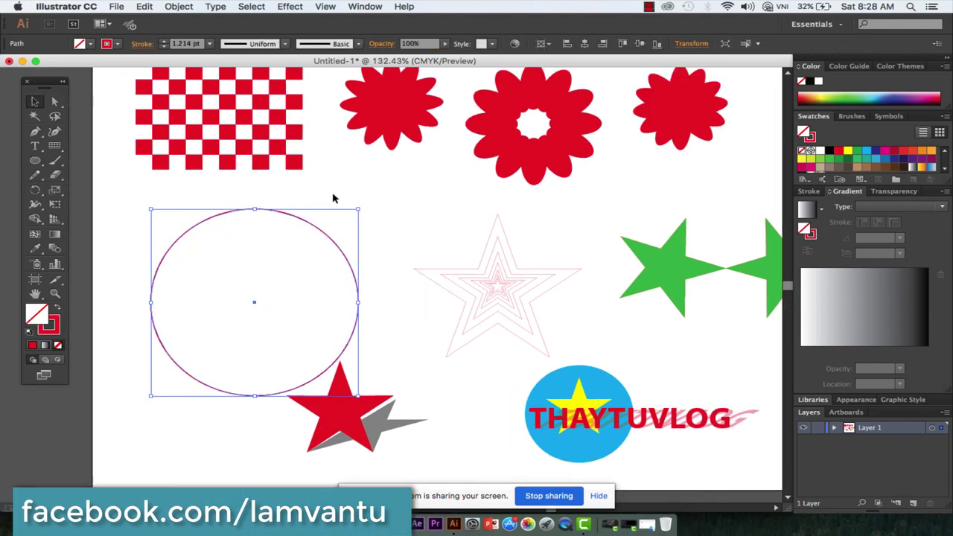
Step: Scale a smaller, proportional copy of the large red circle outline about its center
key(s)
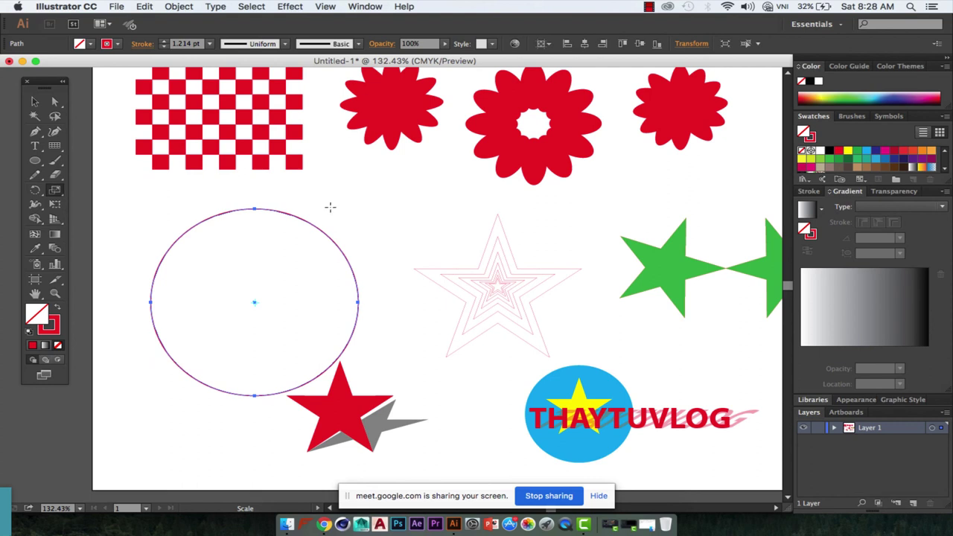
drag(332, 212, 334, 218)
key(alt)
key(shift)
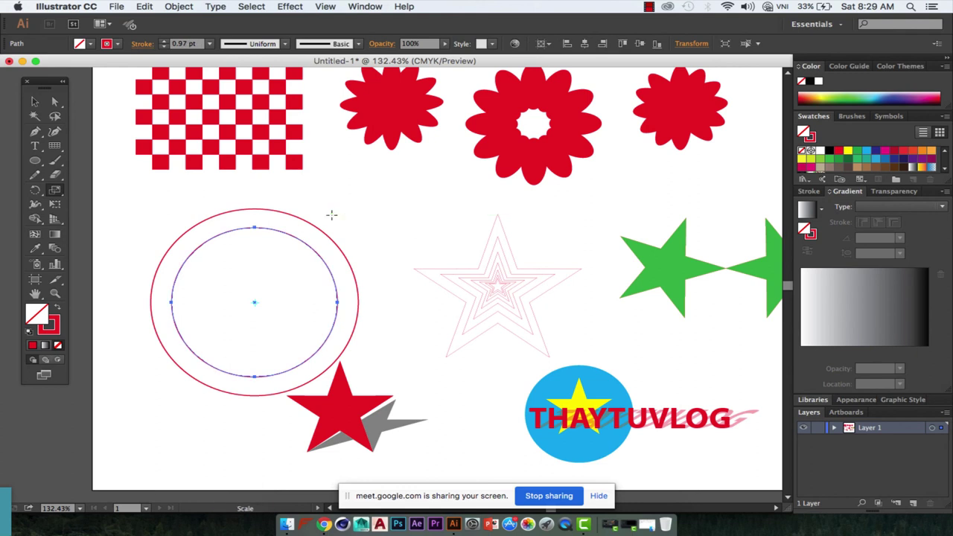
Step: Repeat the scaled circle copy seven times to build concentric rings shrinking toward the center
key(v)
key(super+d)
key(super+d)
key(super+d)
key(super+d)
key(super+d)
key(super+d)
key(super+d)
key(s)
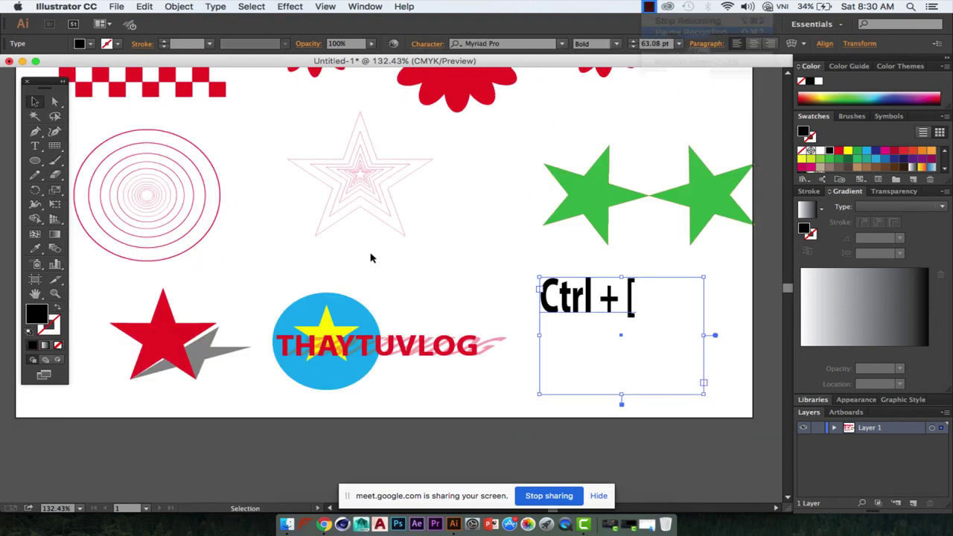
click(376, 279)
click(397, 337)
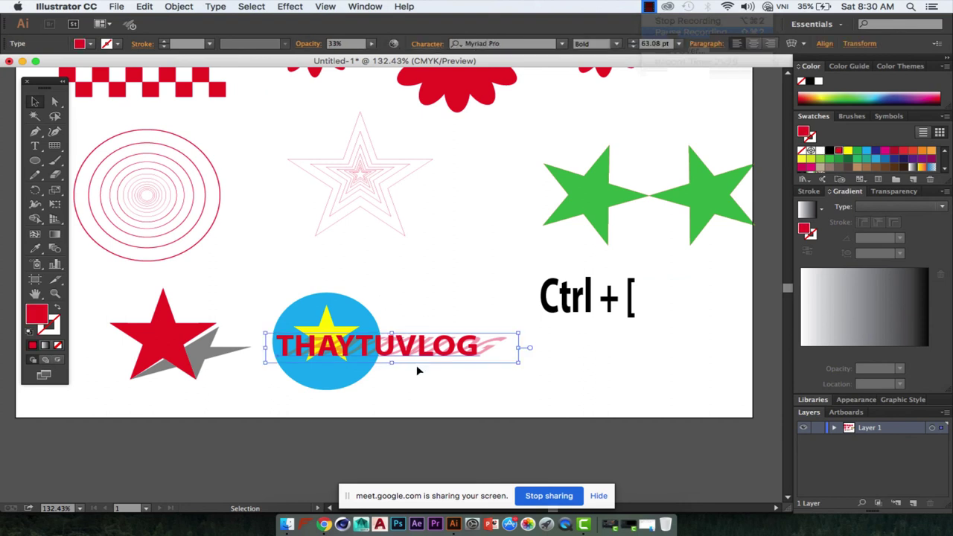
drag(413, 356, 383, 260)
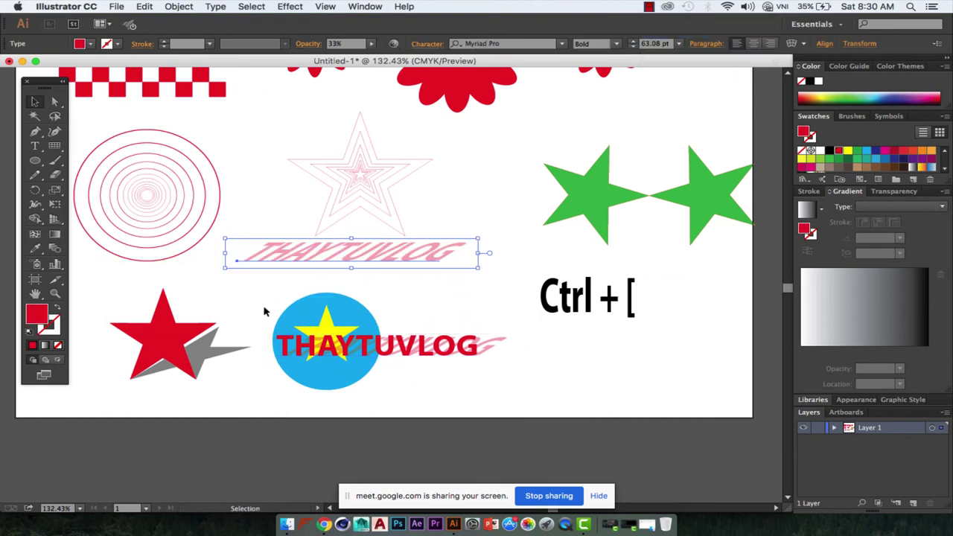
key(super+z)
click(242, 257)
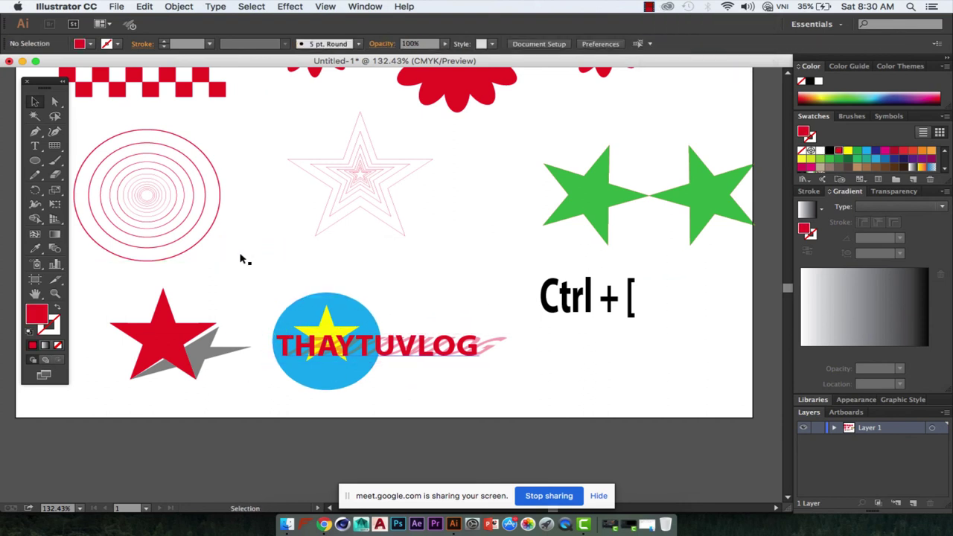
Step: Duplicate the solid red THAYTUVLOG text into the empty space above the blue ellipse
drag(350, 350, 310, 267)
click(77, 208)
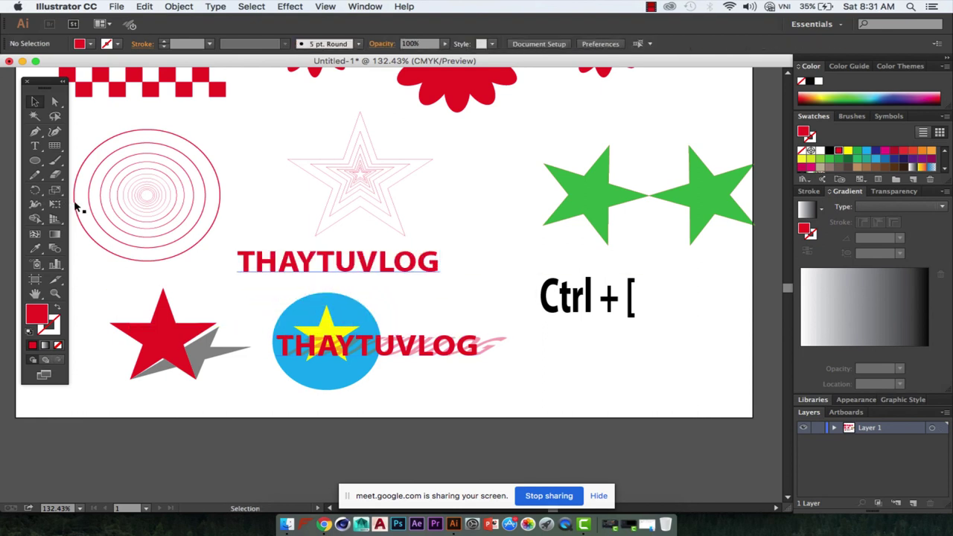
Step: Reflect a copy of the upper THAYTUVLOG text across a horizontal axis along its baseline and set the copy's opacity to 58%
key(super+f)
key(r)
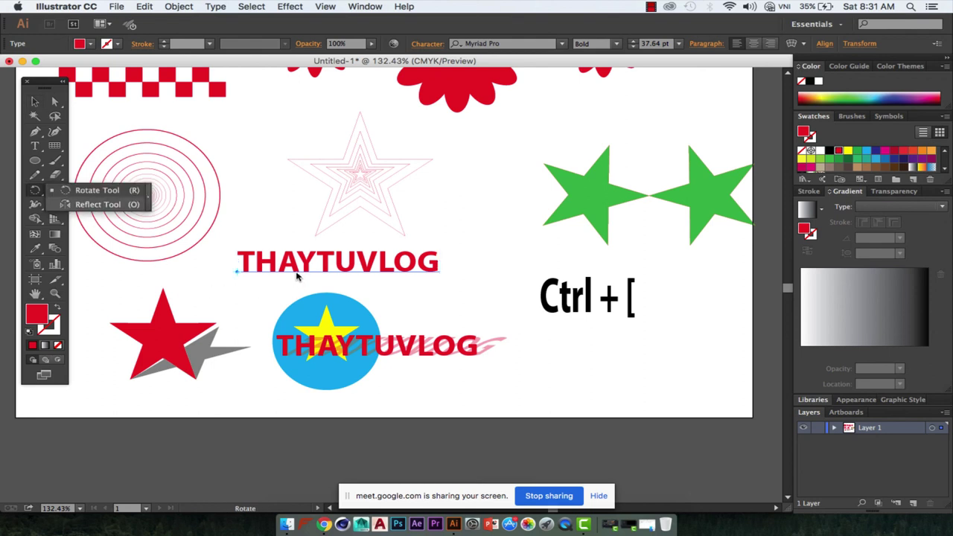
key(o)
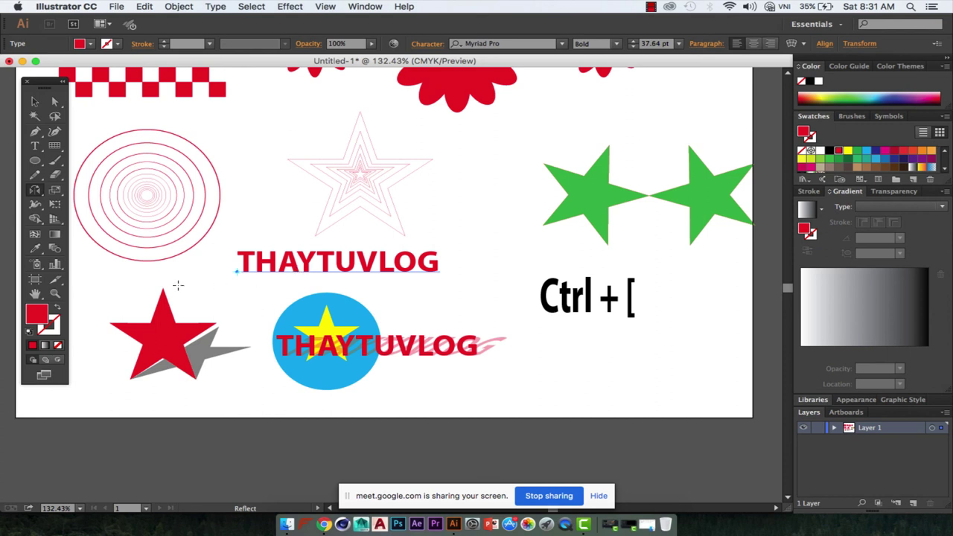
alt+click(237, 272)
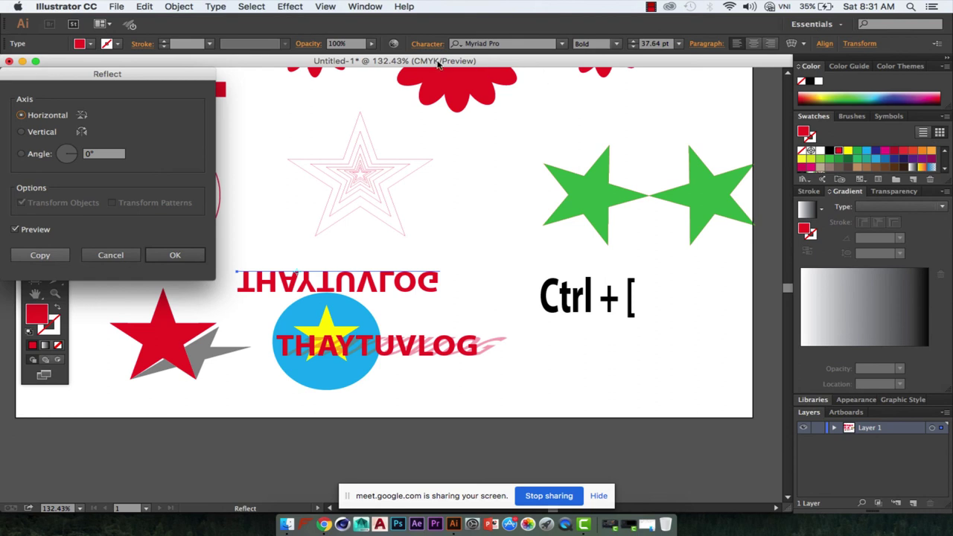
key(alt+Return)
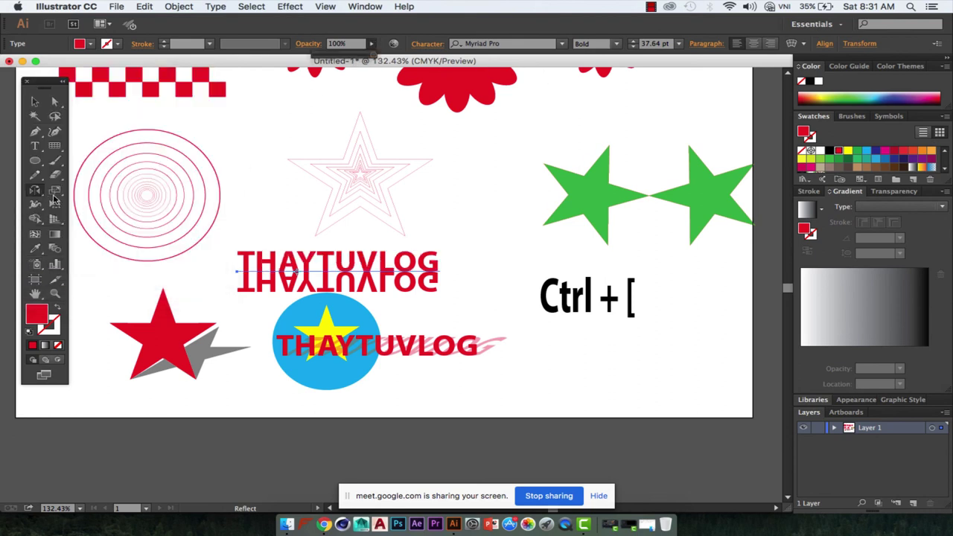
drag(373, 55, 348, 54)
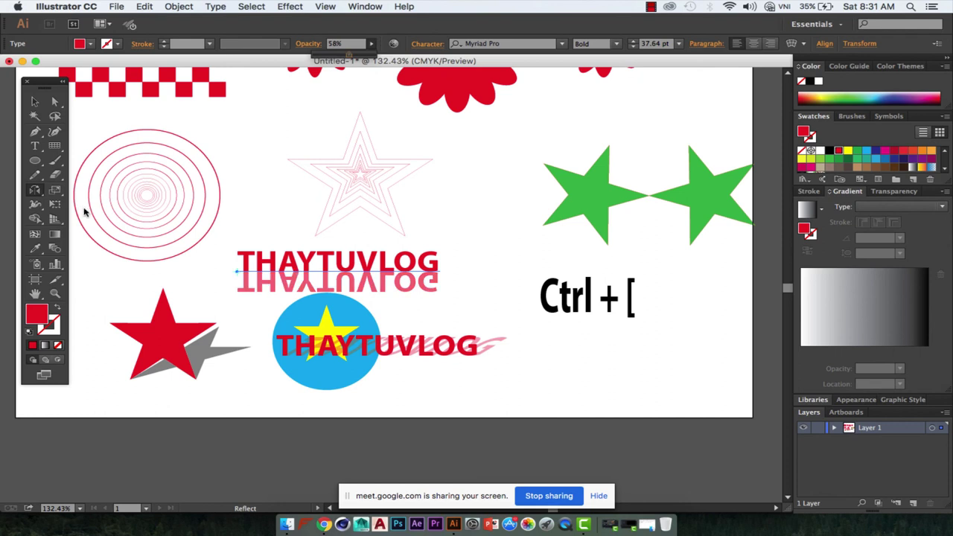
Step: Shear the reflected THAYTUVLOG copy into a rightward slant and flip it vertically so it extends above the red text
drag(55, 190, 115, 204)
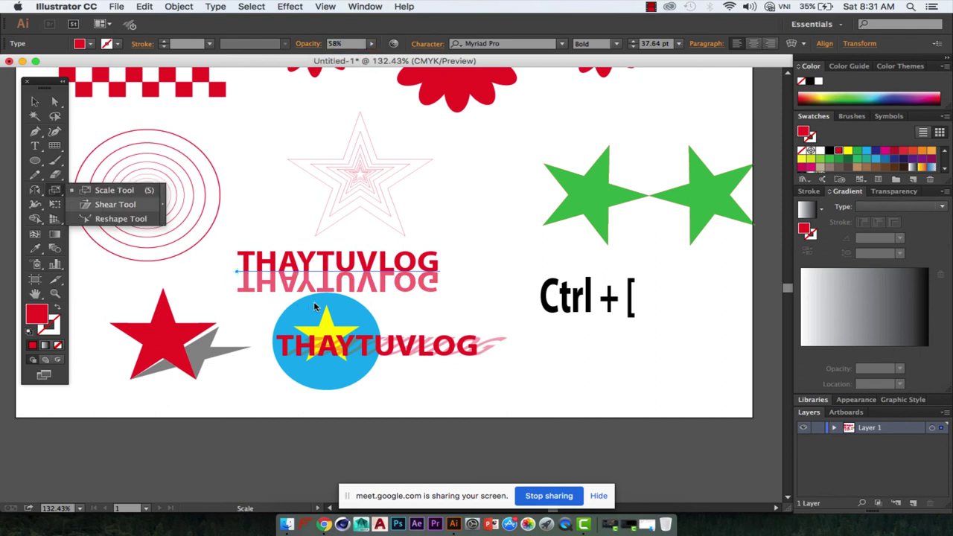
key(shift+s)
drag(211, 263, 351, 299)
key(v)
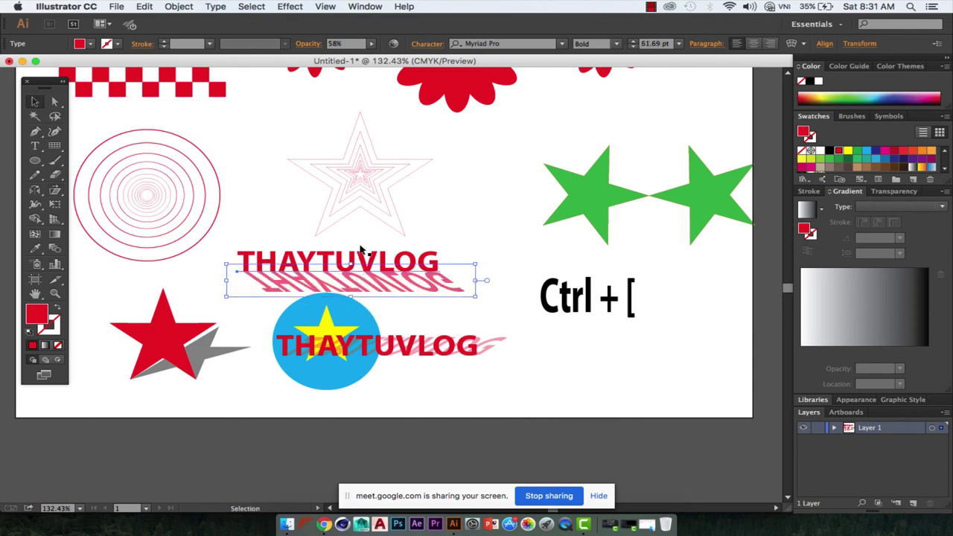
drag(350, 297, 361, 242)
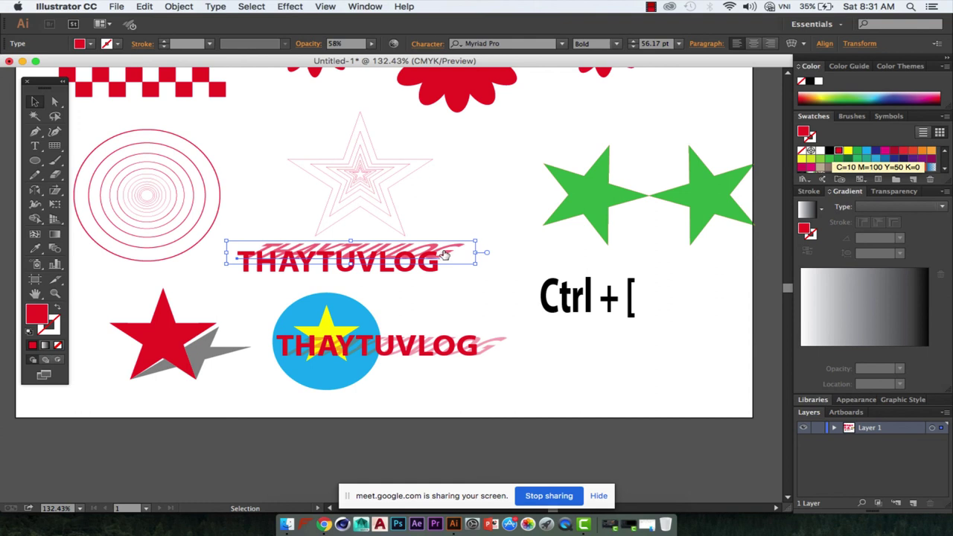
Step: Recolor the slanted text copy black and bring the upright red THAYTUVLOG text to the front
click(830, 150)
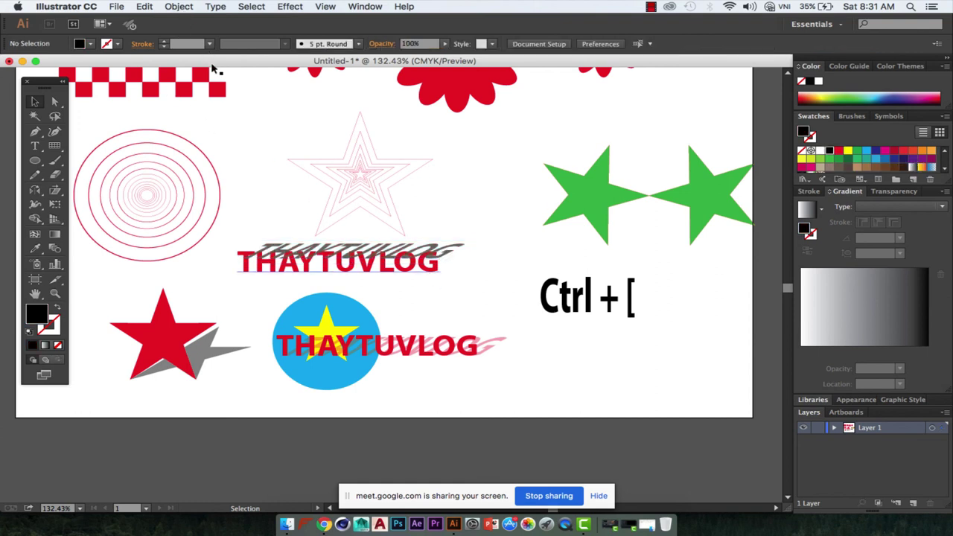
key(super+bracketleft)
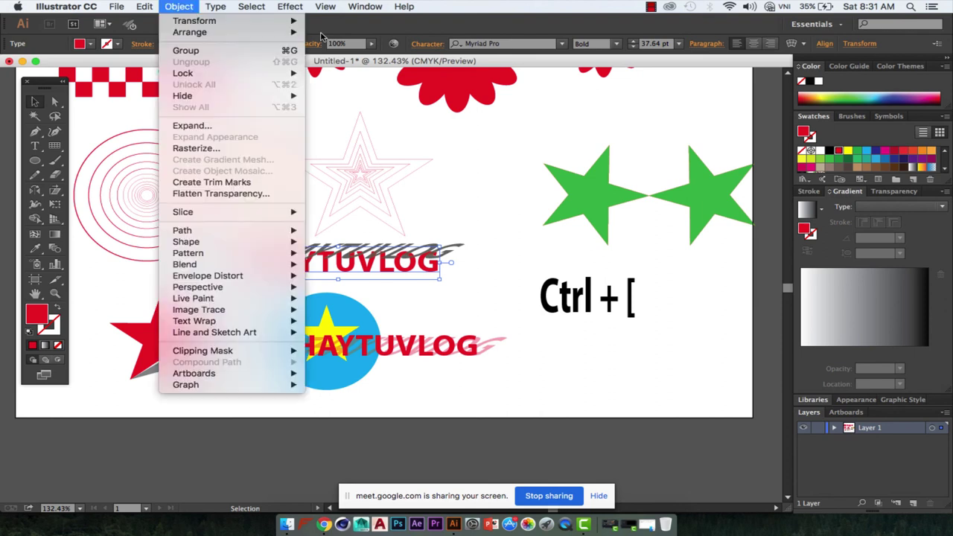
mouse_move(223, 32)
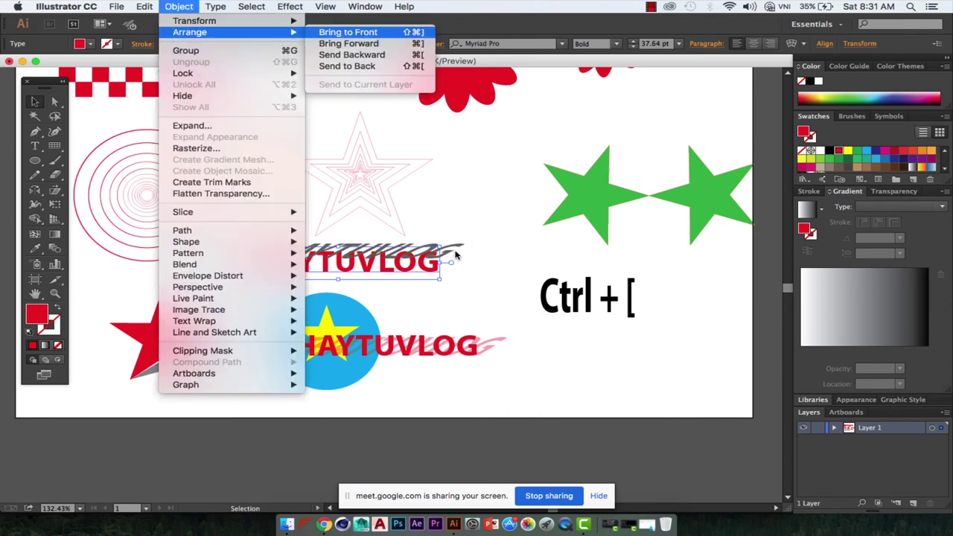
key(Return)
click(498, 223)
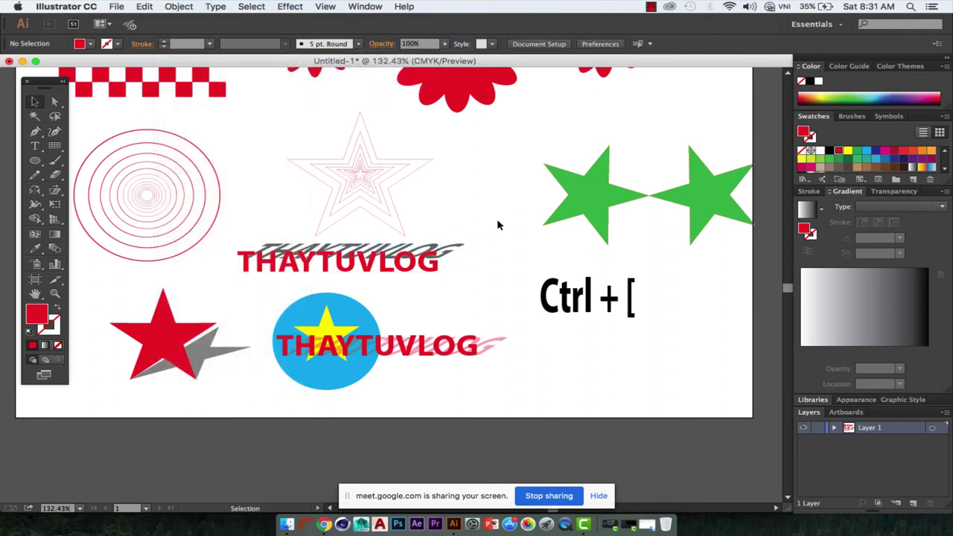
Step: Move the black slanted shadow down so it sits behind the upper red THAYTUVLOG text and set its opacity to 37%
drag(463, 258, 466, 267)
click(497, 249)
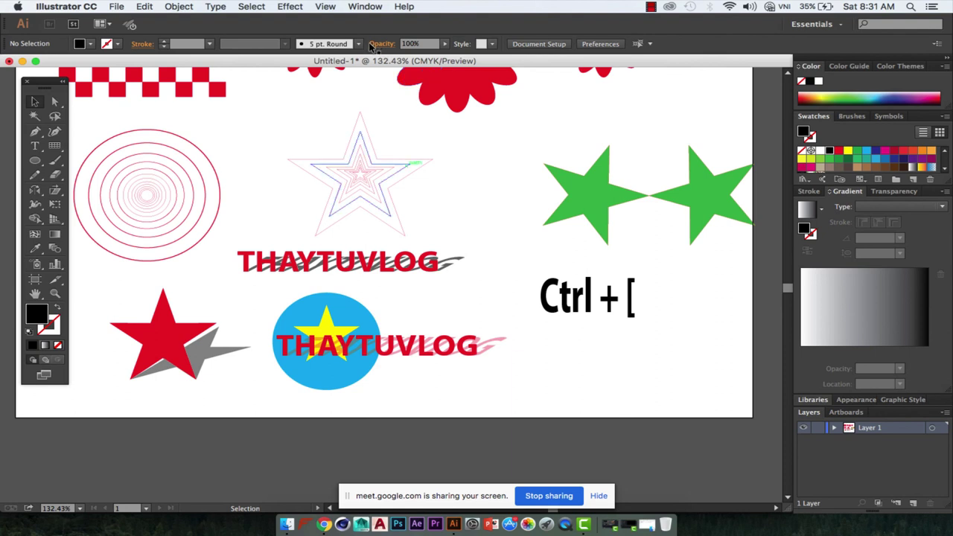
click(452, 262)
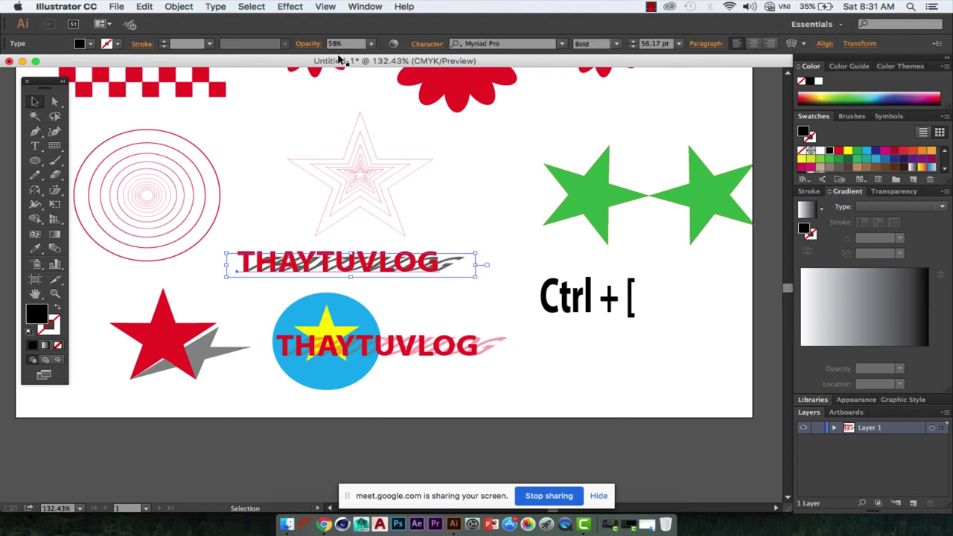
key(super+z)
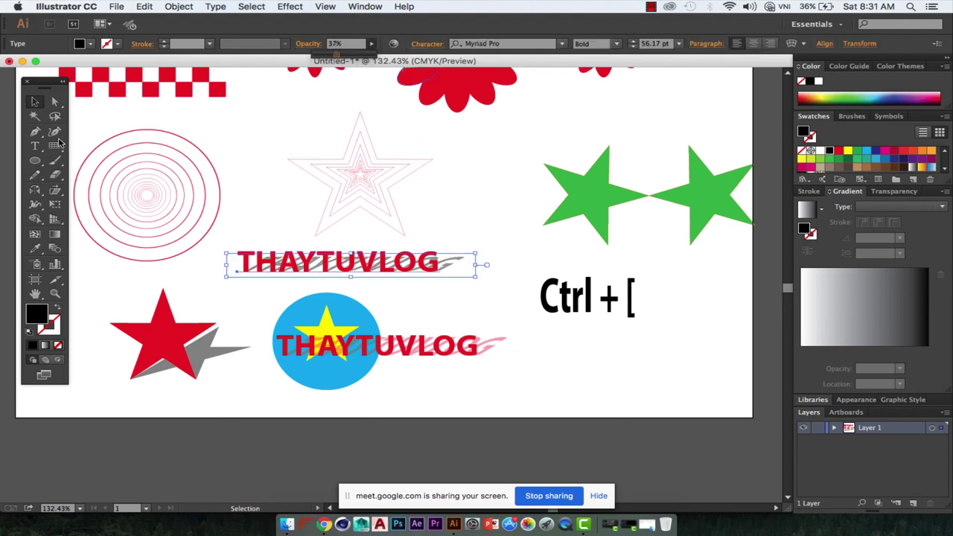
click(77, 296)
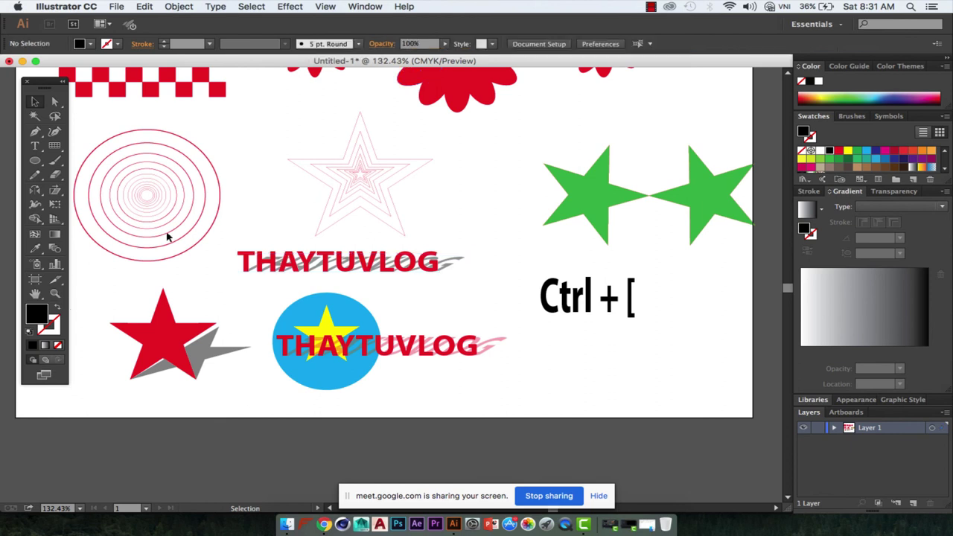
key(z)
click(343, 226)
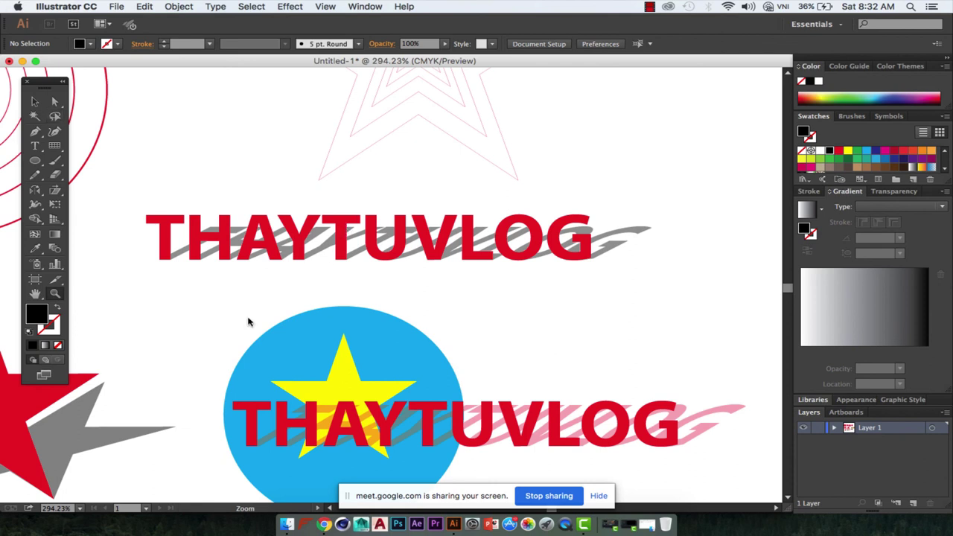
key(v)
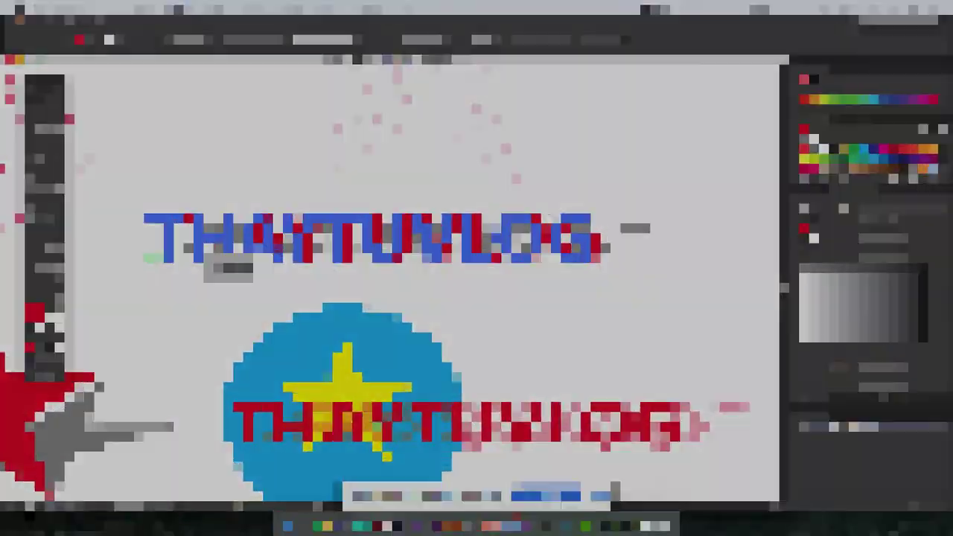